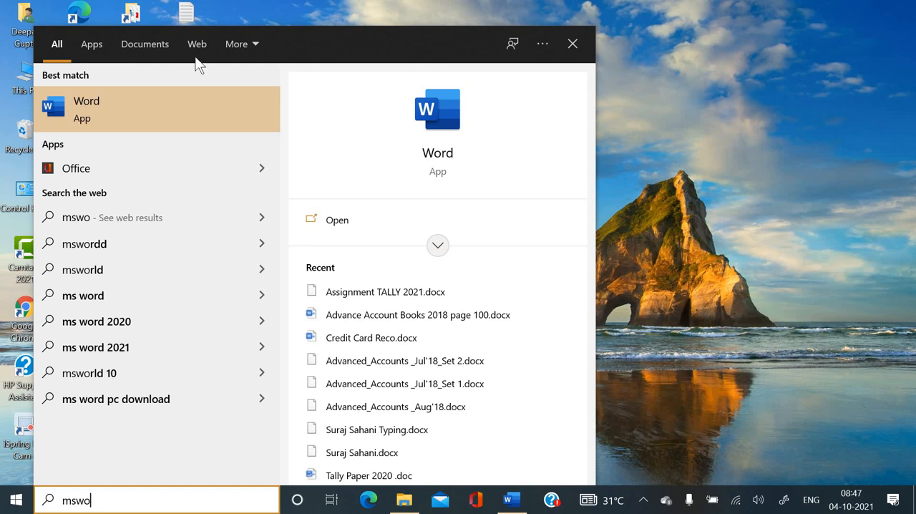
- Dismiss the Windows search and launch Word from the Run dialog with the command winword
{"action": "left_click", "coordinate": [285, 12]}
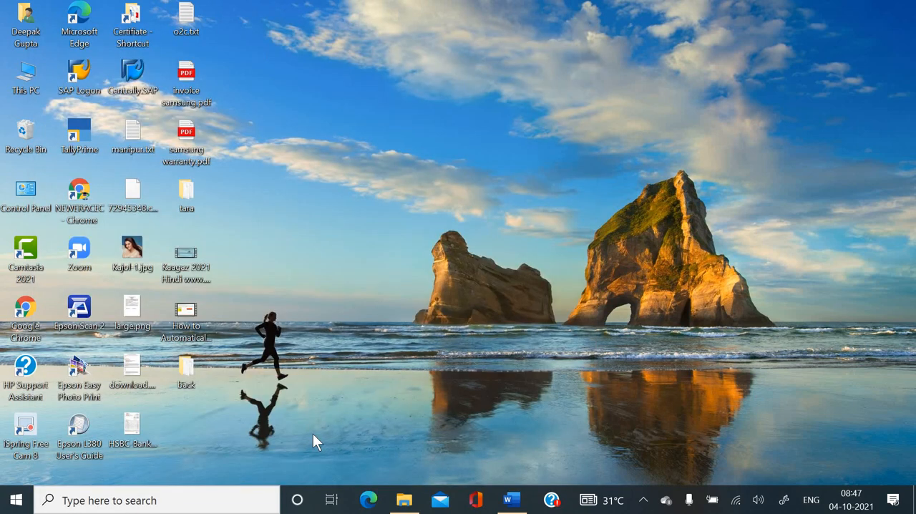
{"action": "key", "text": "super+r"}
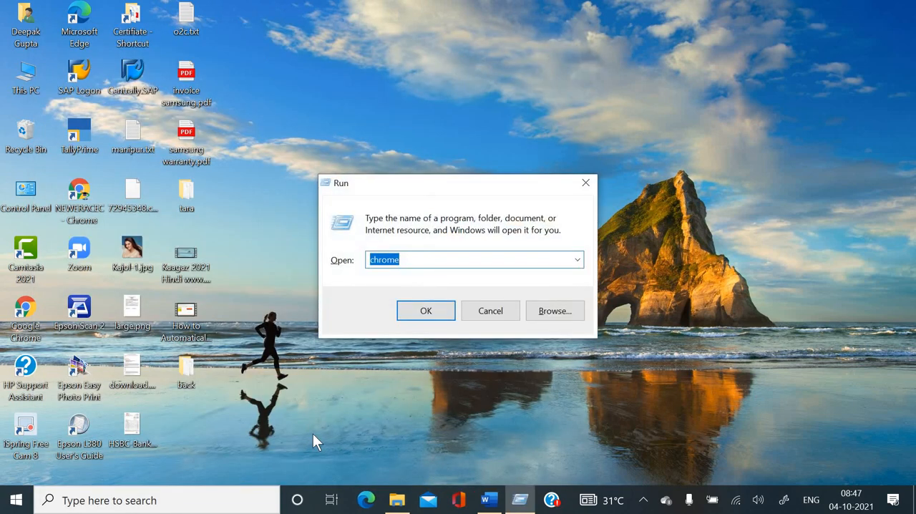
{"action": "type", "text": "w"}
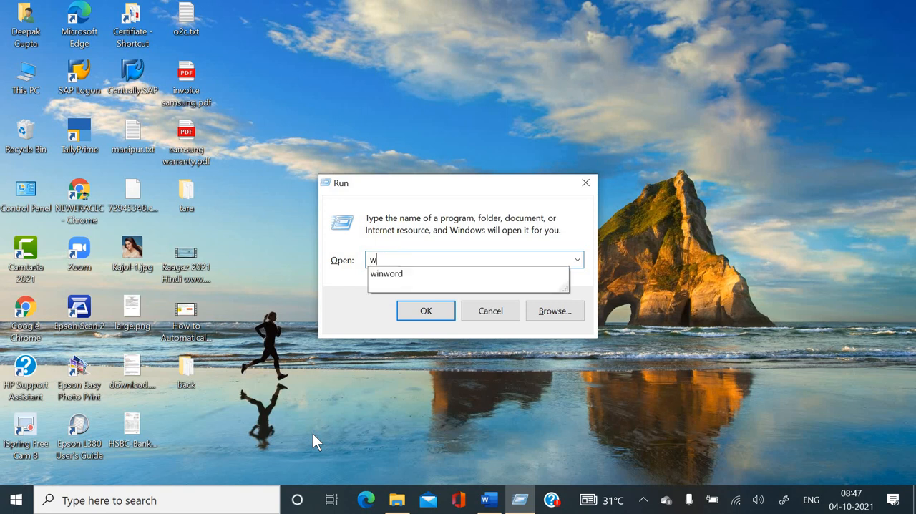
{"action": "type", "text": "inwi"}
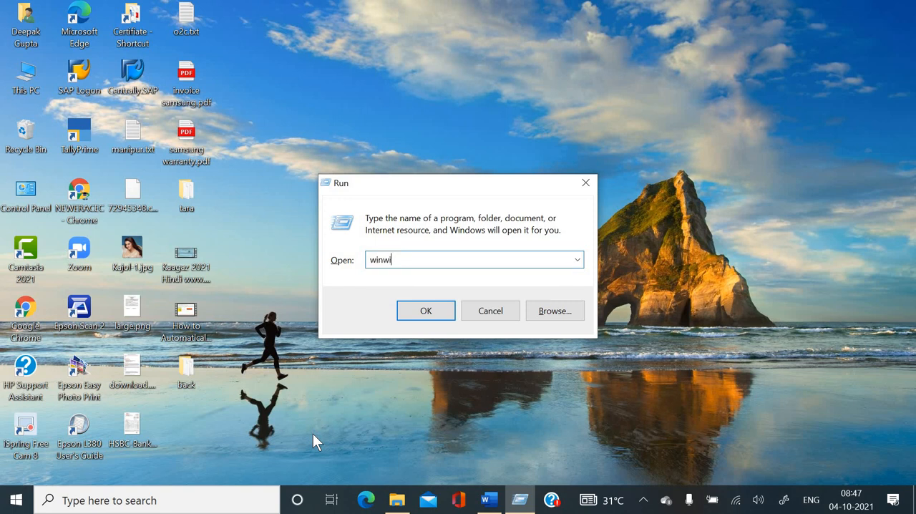
{"action": "key", "text": "BackSpace"}
{"action": "type", "text": "ord"}
{"action": "key", "text": "Return"}
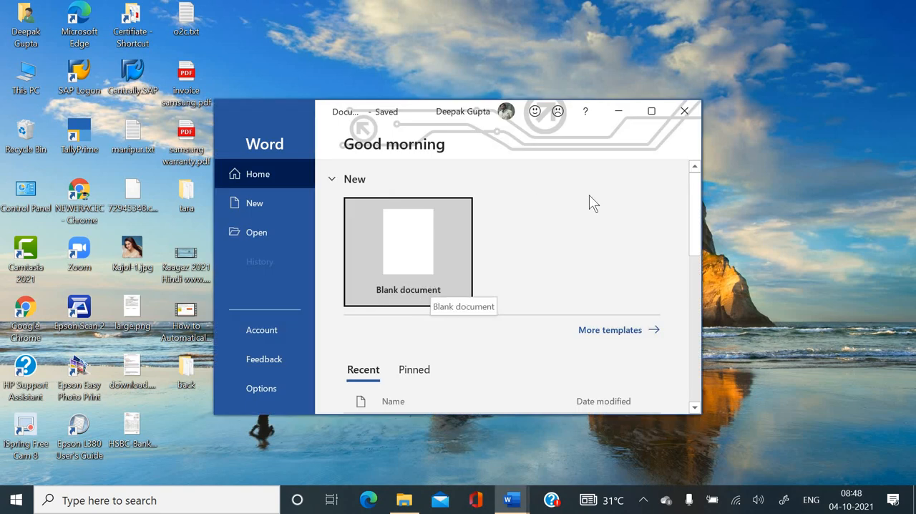
- Create a blank document in a maximized Word window and display the ruler
{"action": "left_click", "coordinate": [651, 110]}
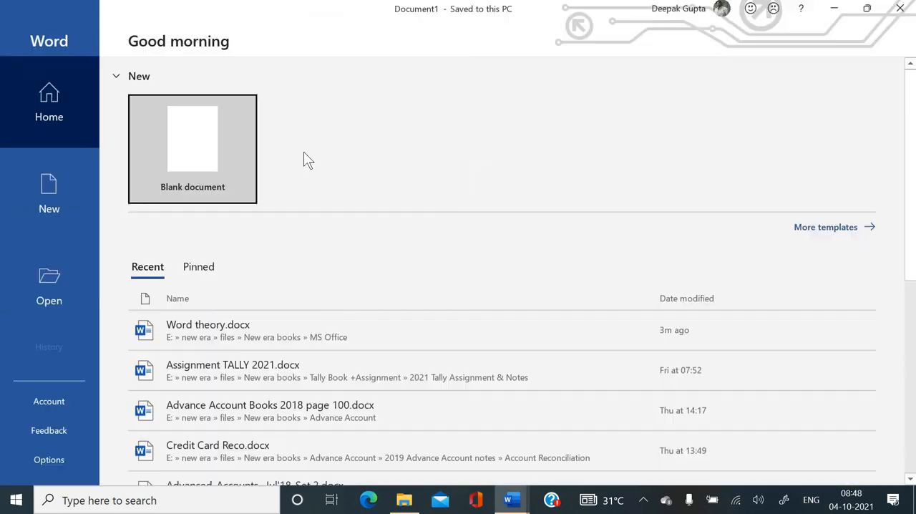
{"action": "left_click", "coordinate": [186, 159]}
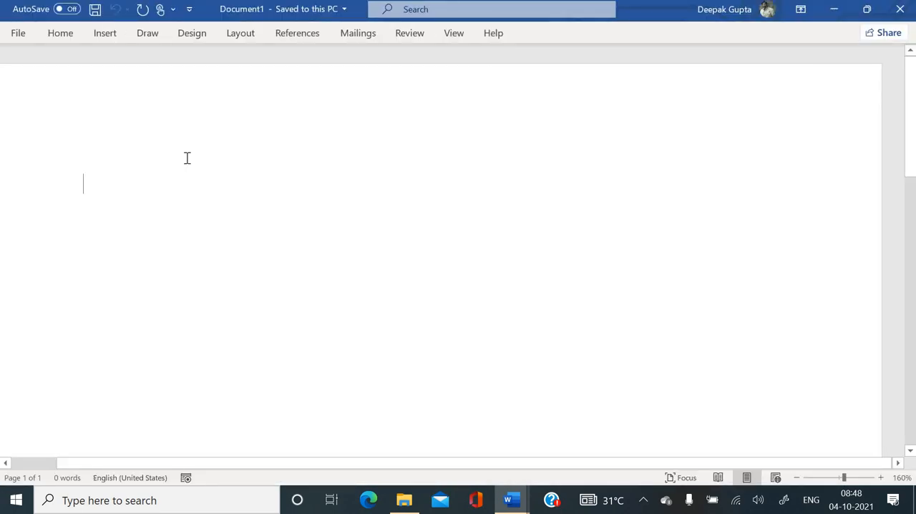
{"action": "scroll", "coordinate": [192, 158], "scroll_direction": "down", "scroll_amount": 3}
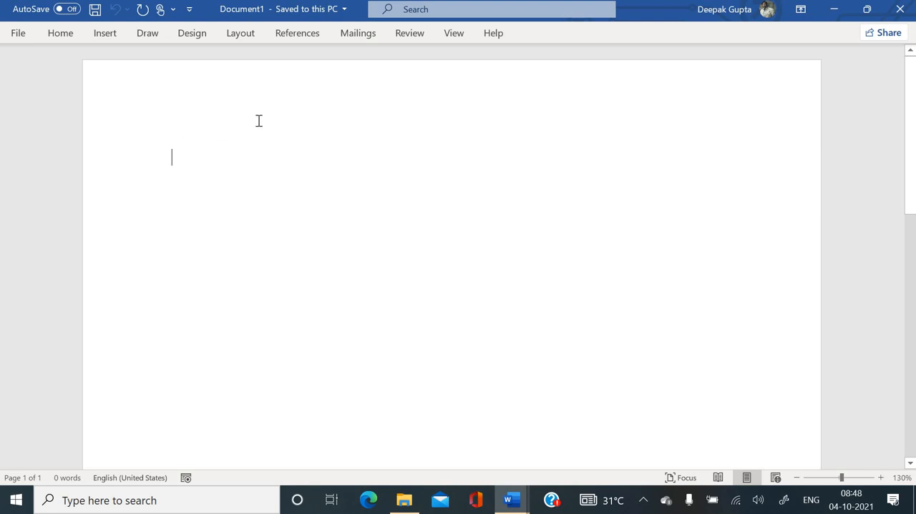
{"action": "left_click", "coordinate": [455, 32]}
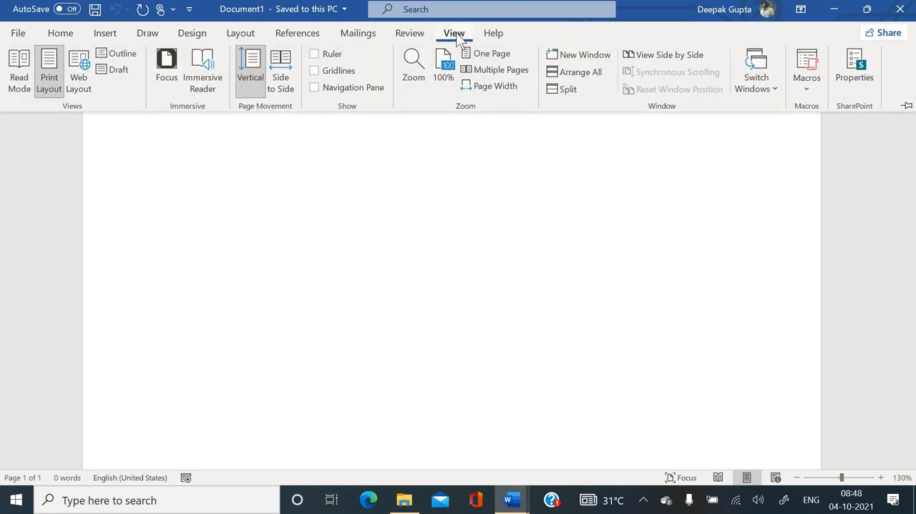
{"action": "left_click", "coordinate": [333, 55]}
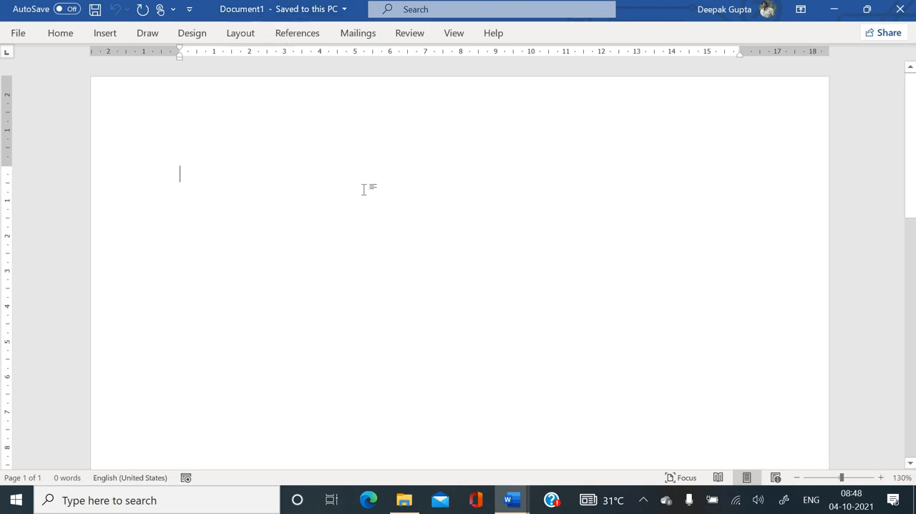
- Switch to Word theory.docx to read the notes on opening MS Word, and return to the blank document
{"action": "mouse_move", "coordinate": [510, 505]}
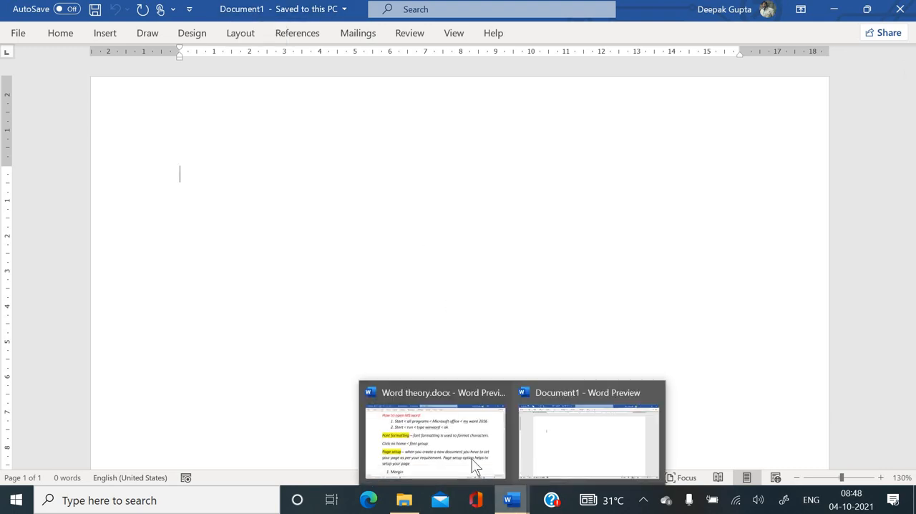
{"action": "left_click", "coordinate": [430, 409]}
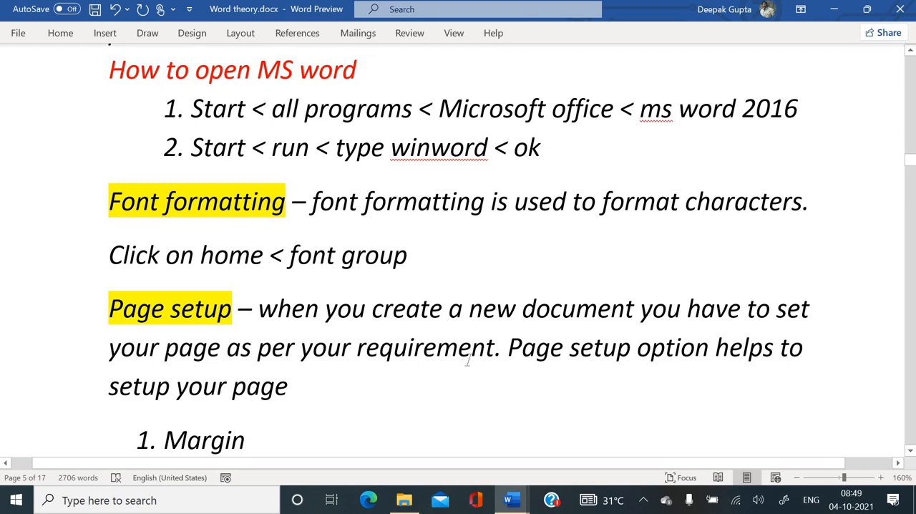
{"action": "mouse_move", "coordinate": [520, 506]}
{"action": "left_click", "coordinate": [537, 460]}
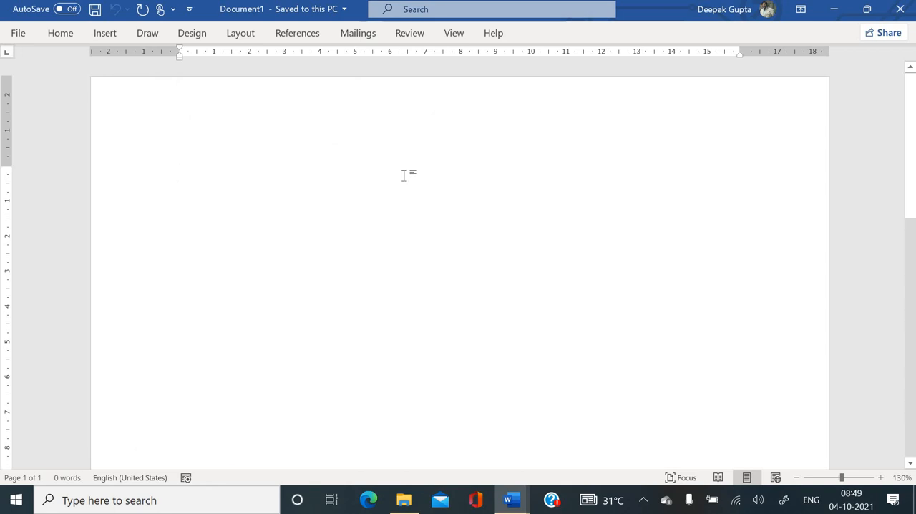
- Expand the collapsed ribbon permanently and bring up the Home commands
{"action": "key", "text": "ctrl+F1"}
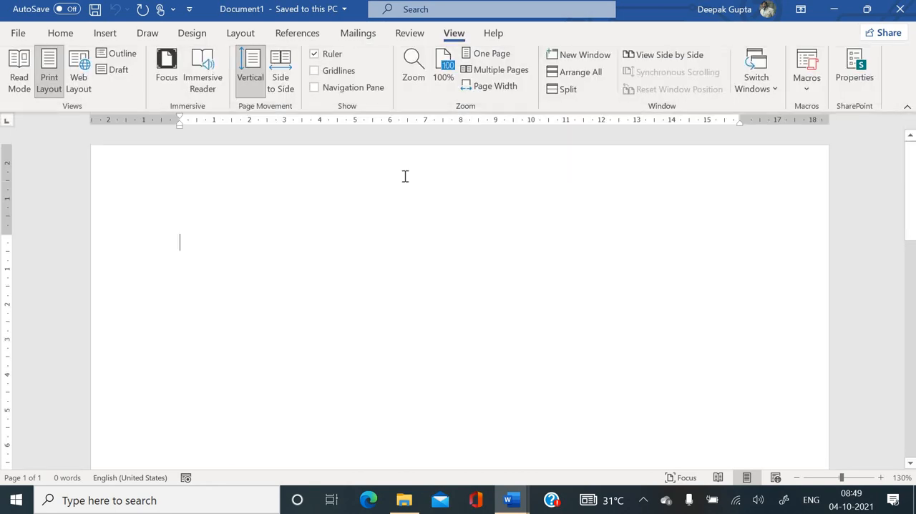
{"action": "left_click", "coordinate": [57, 34]}
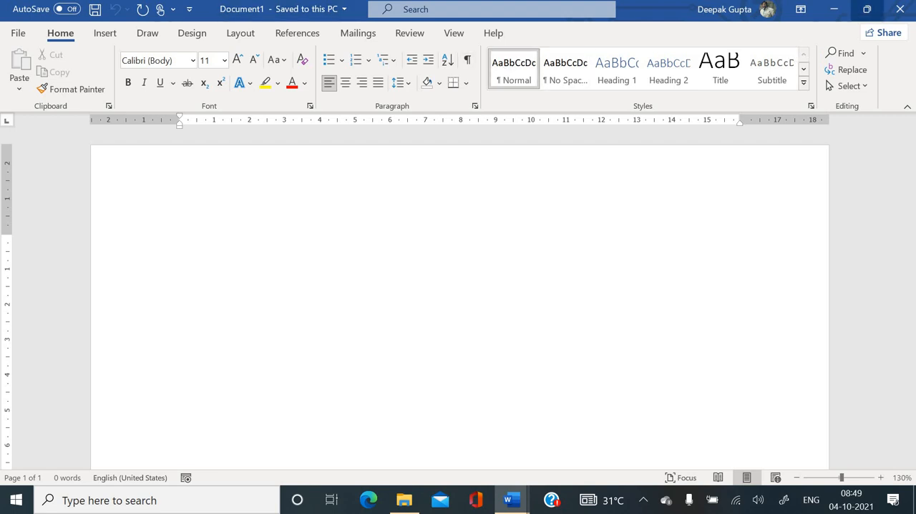
- Try the Auto-hide Ribbon and Show Tabs display modes, and restore Show Tabs and Commands
{"action": "left_click", "coordinate": [801, 10]}
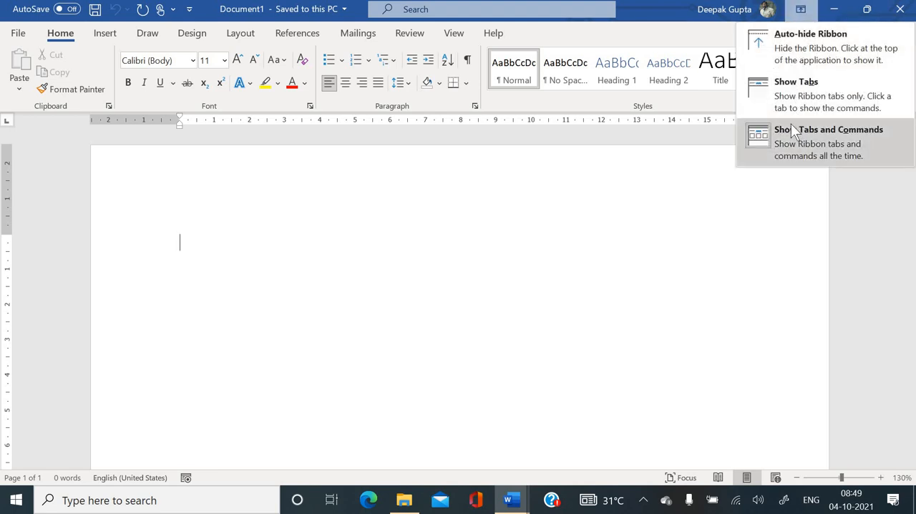
{"action": "left_click", "coordinate": [778, 42]}
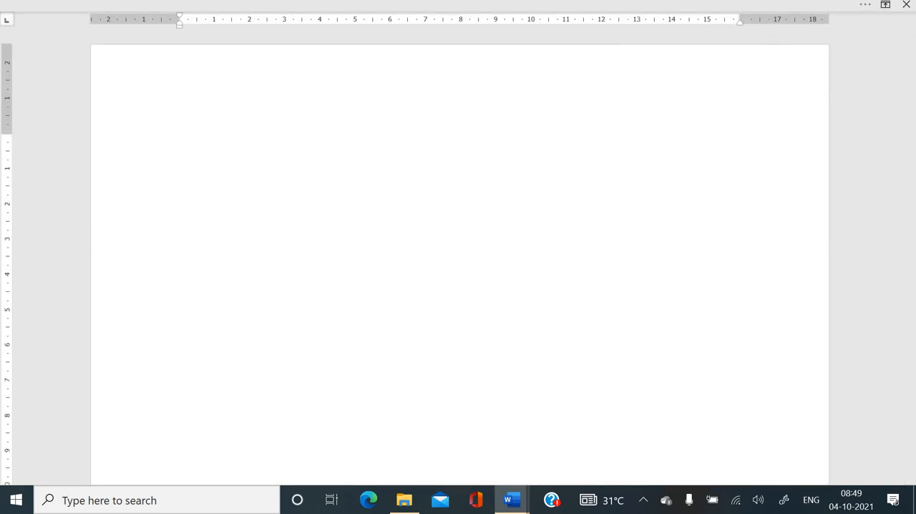
{"action": "left_click", "coordinate": [885, 5]}
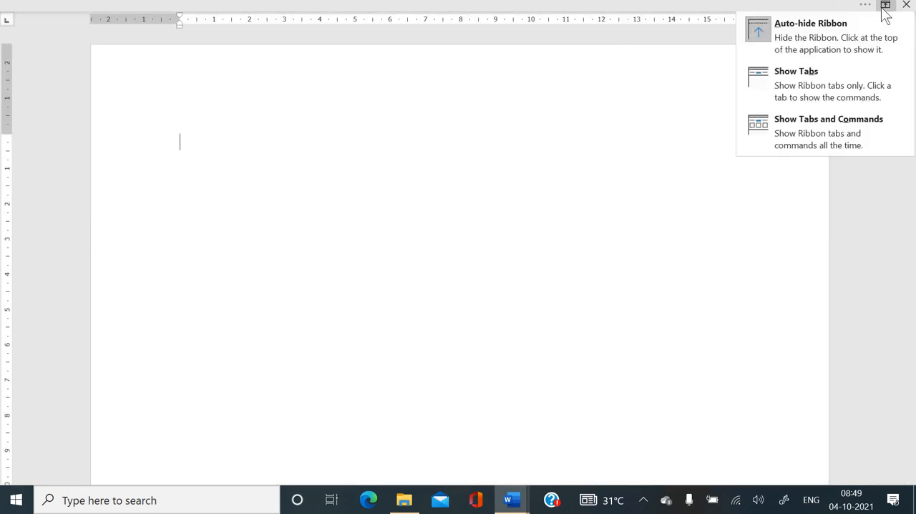
{"action": "left_click", "coordinate": [839, 78]}
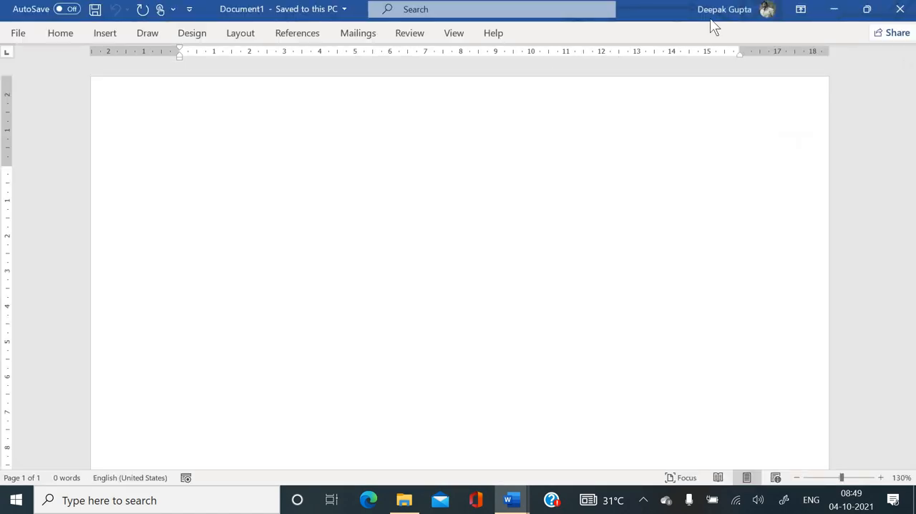
{"action": "left_click", "coordinate": [801, 9]}
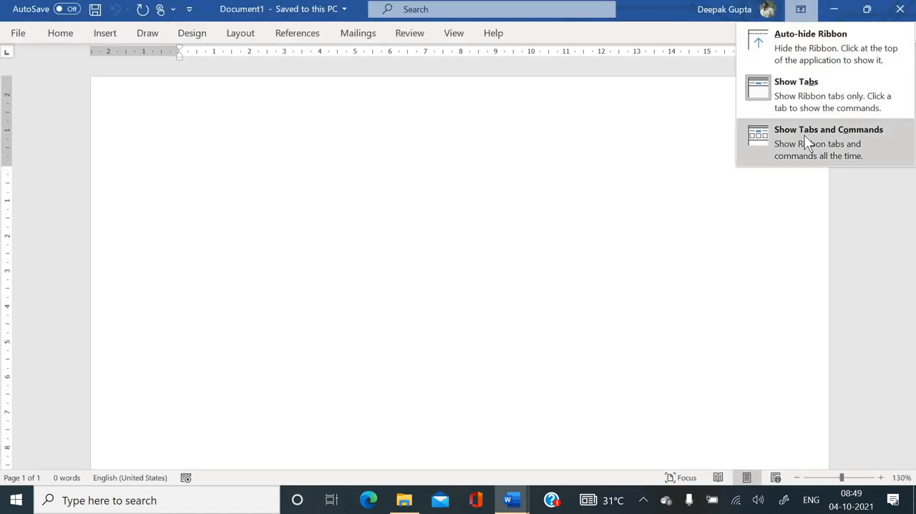
{"action": "left_click", "coordinate": [804, 134]}
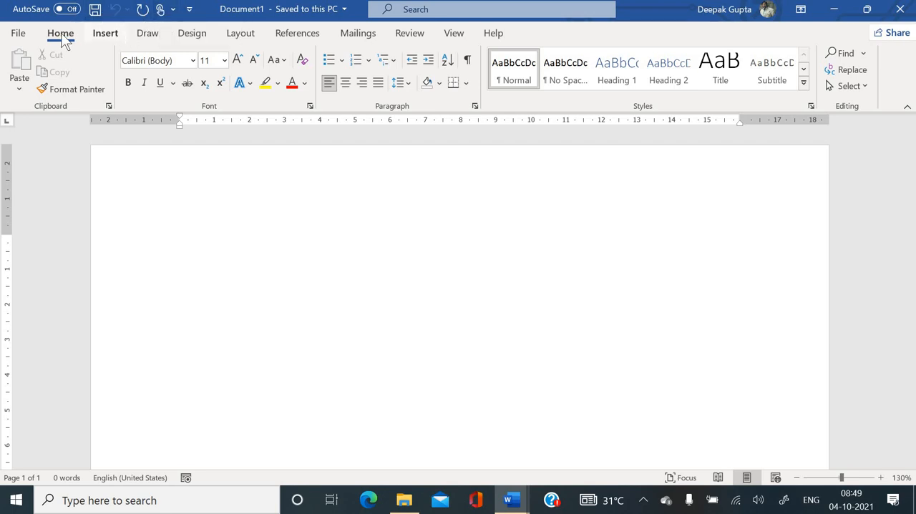
- View the file management page and the Insert commands, and return to the Home commands
{"action": "left_click", "coordinate": [18, 34]}
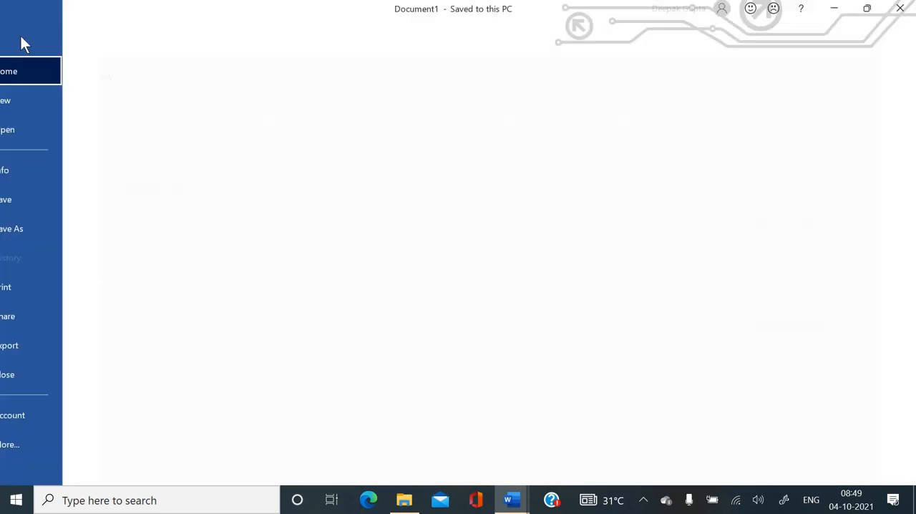
{"action": "left_click", "coordinate": [19, 40]}
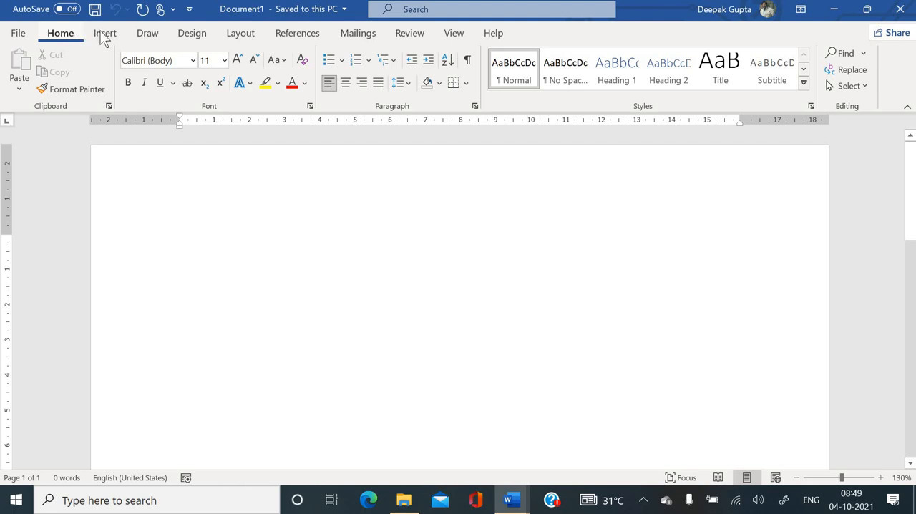
{"action": "left_click", "coordinate": [113, 35]}
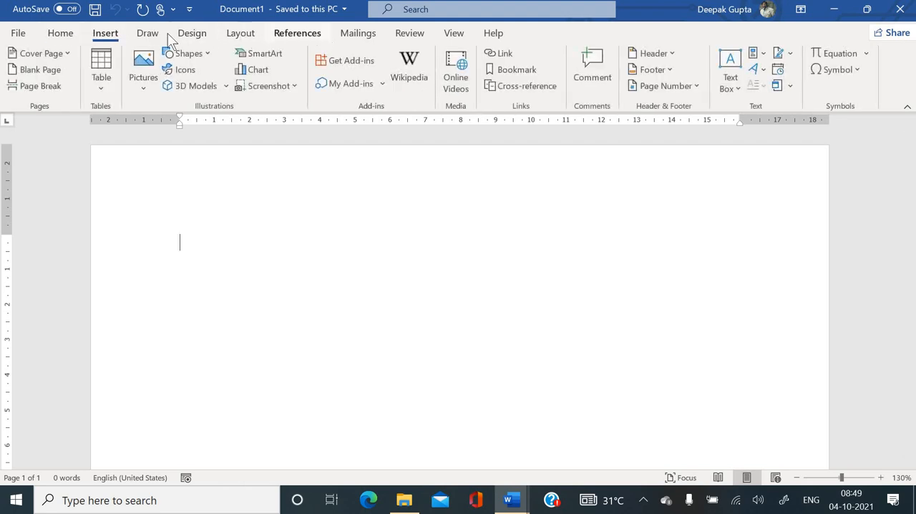
{"action": "left_click", "coordinate": [69, 37]}
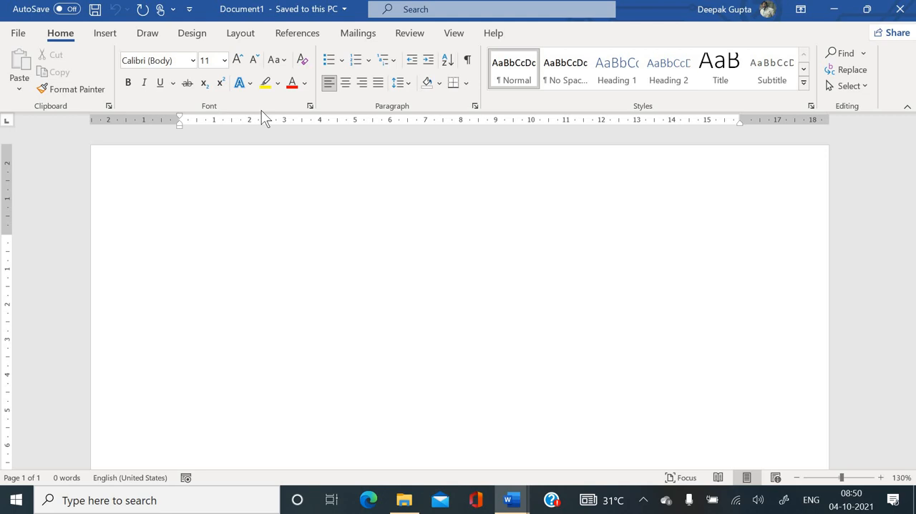
{"action": "key", "text": "ctrl+u"}
{"action": "key", "text": "ctrl+u"}
- Review the Font settings, including the advanced character spacing, and the Paragraph settings, closing both without applying changes
{"action": "left_click", "coordinate": [309, 105]}
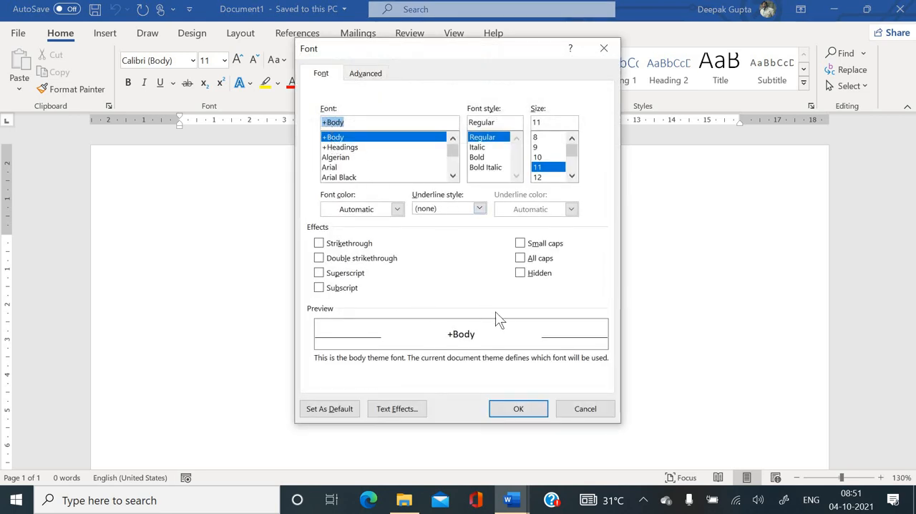
{"action": "left_click", "coordinate": [366, 76]}
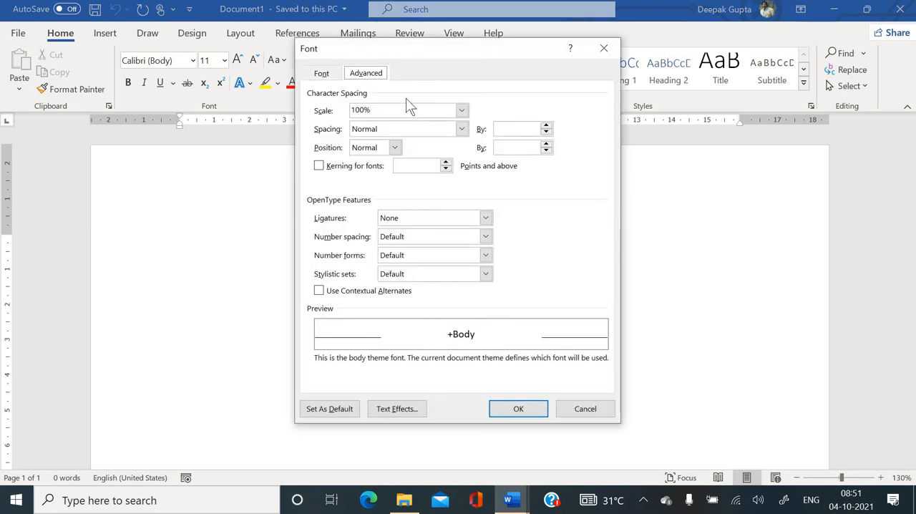
{"action": "left_click", "coordinate": [585, 408]}
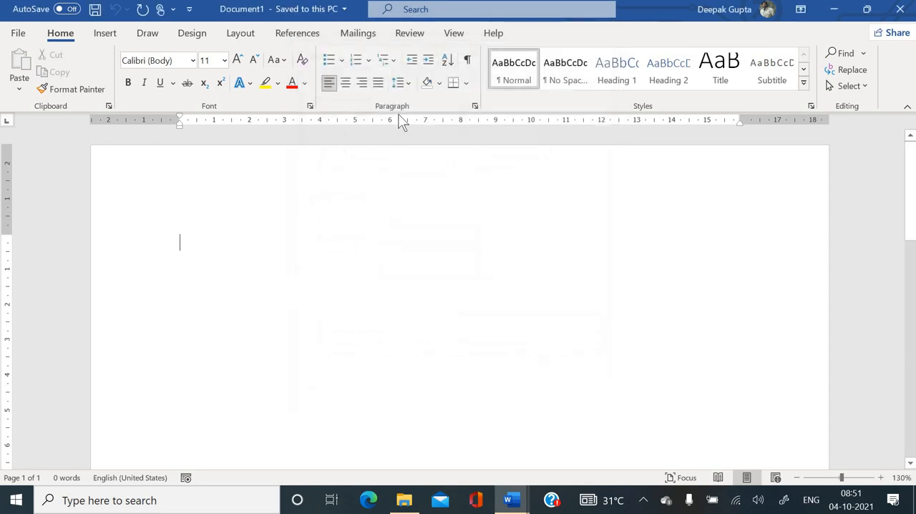
{"action": "left_click", "coordinate": [475, 106]}
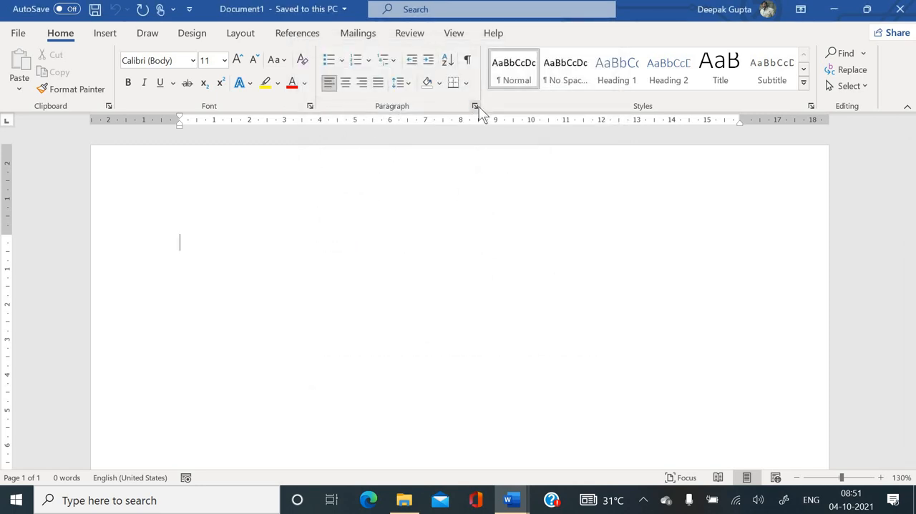
{"action": "left_click", "coordinate": [571, 425]}
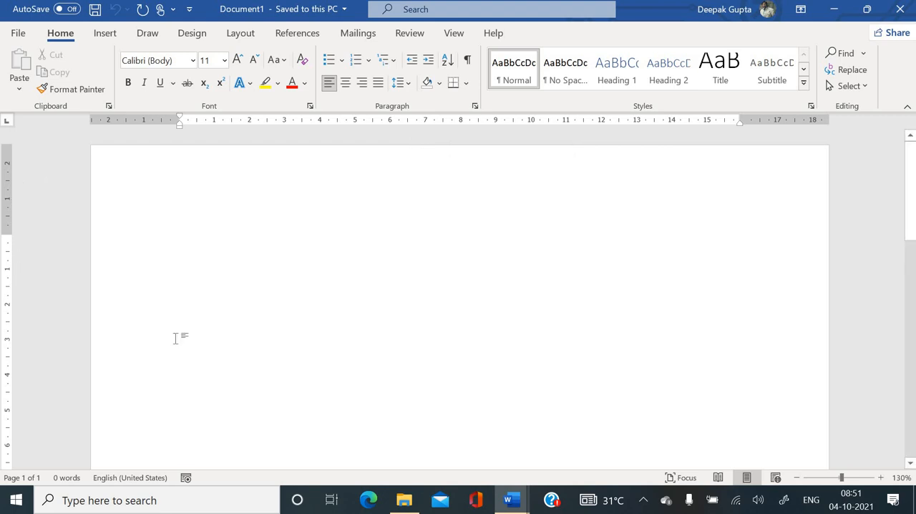
{"action": "scroll", "coordinate": [262, 361], "scroll_direction": "down", "scroll_amount": 4}
{"action": "scroll", "coordinate": [262, 361], "scroll_direction": "up", "scroll_amount": 5}
{"action": "mouse_move", "coordinate": [912, 205]}
{"action": "left_mouse_down"}
{"action": "mouse_move", "coordinate": [914, 318]}
{"action": "mouse_move", "coordinate": [889, 163]}
{"action": "mouse_move", "coordinate": [902, 349]}
{"action": "mouse_move", "coordinate": [897, 201]}
{"action": "left_mouse_up"}
- Write the sentence "Computer is an electronic device." at the start of the blank document
{"action": "left_click", "coordinate": [153, 226]}
{"action": "left_click", "coordinate": [192, 249]}
{"action": "type", "text": "Compute"}
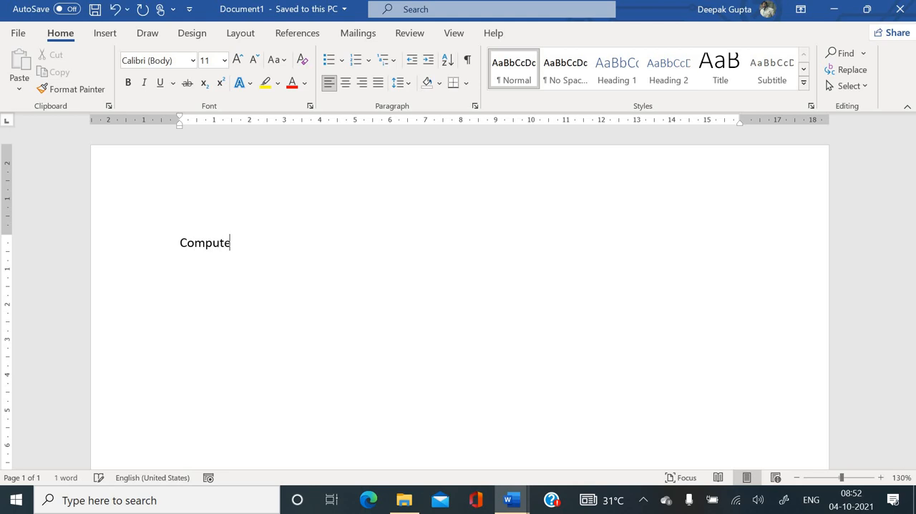
{"action": "type", "text": "r is an electronic "}
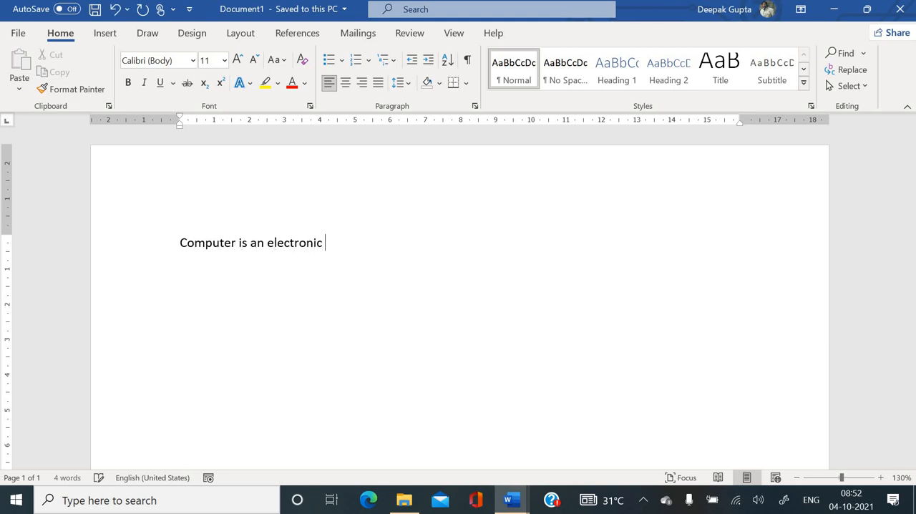
{"action": "type", "text": "device."}
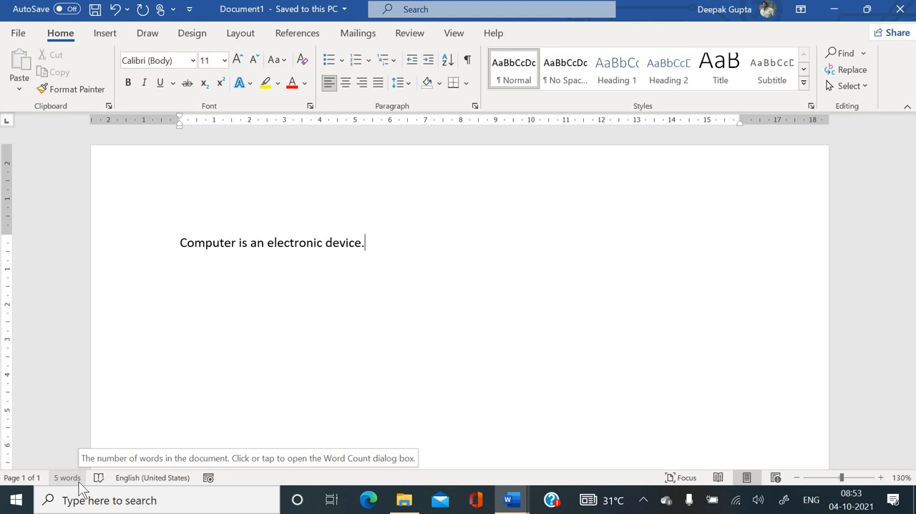
- Change the last word of the sentence so that it reads "devise."
{"action": "key", "text": "BackSpace"}
{"action": "key", "text": "BackSpace"}
{"action": "key", "text": "BackSpace"}
{"action": "key", "text": "BackSpace"}
{"action": "type", "text": "se"}
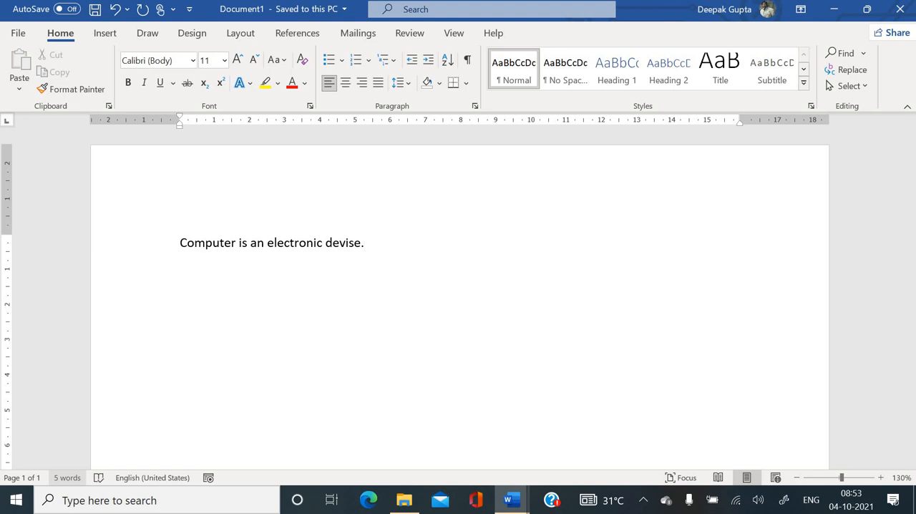
- Correct the last word of the first sentence so that it reads "device."
{"action": "key", "text": "BackSpace"}
{"action": "key", "text": "BackSpace"}
{"action": "key", "text": "BackSpace"}
{"action": "key", "text": "BackSpace"}
{"action": "key", "text": "BackSpace"}
{"action": "key", "text": "BackSpace"}
{"action": "key", "text": "BackSpace"}
{"action": "type", "text": "device."}
- Write the misspelled word "Compoter" on a new line and replace it with the suggested spelling "Computer"
{"action": "key", "text": "Return"}
{"action": "type", "text": "compoter"}
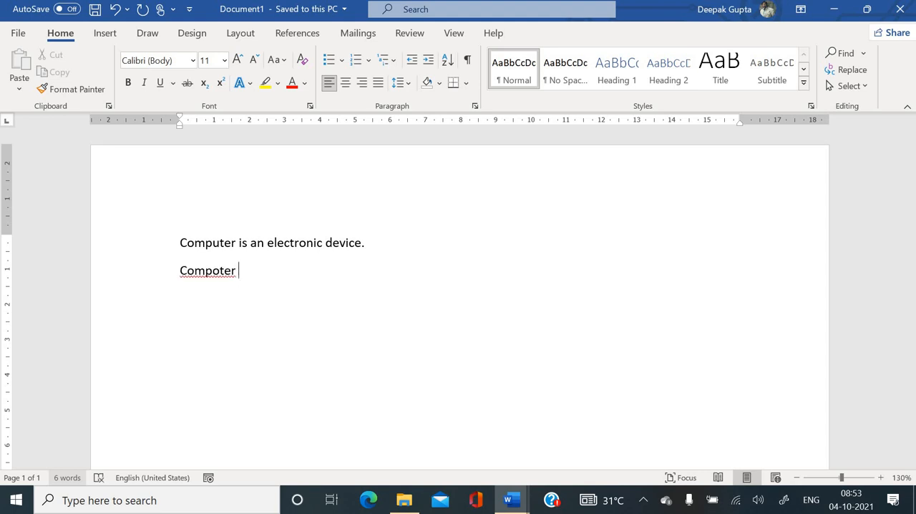
{"action": "scroll", "coordinate": [77, 481], "scroll_direction": "up", "scroll_amount": 1}
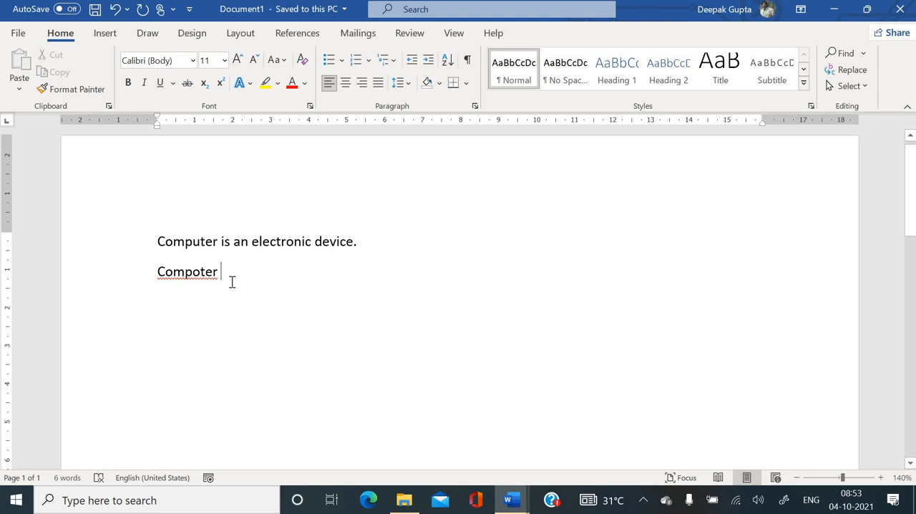
{"action": "left_click", "coordinate": [193, 271]}
{"action": "right_click", "coordinate": [197, 275]}
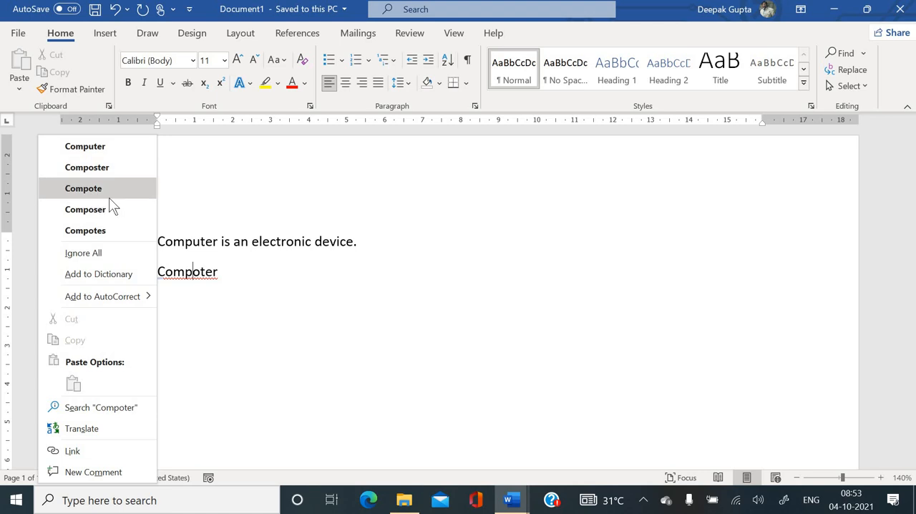
{"action": "left_click", "coordinate": [93, 149]}
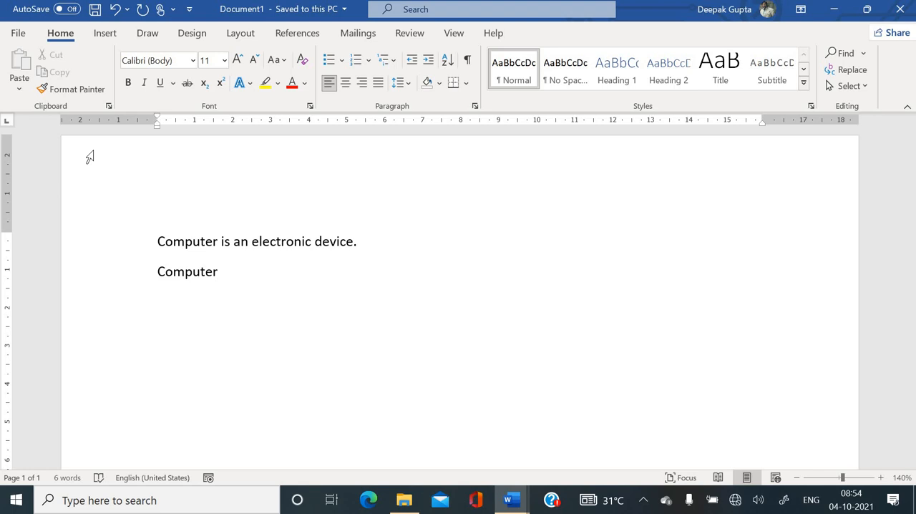
- Write the sentence "Computer is a electronic device." on a new line below the single word
{"action": "key", "text": "Return"}
{"action": "type", "text": "computer is a"}
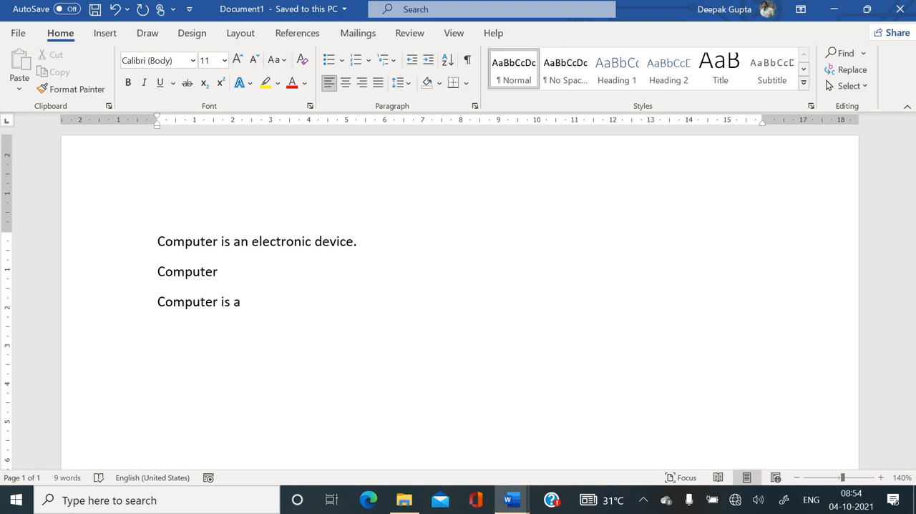
{"action": "type", "text": " electo"}
{"action": "key", "text": "BackSpace"}
{"action": "type", "text": "ronic "}
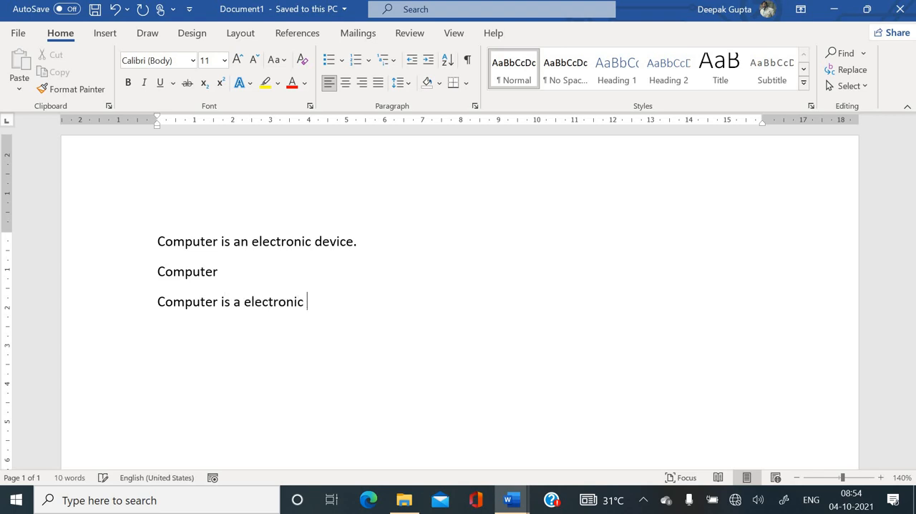
{"action": "type", "text": "device."}
{"action": "key", "text": "Return"}
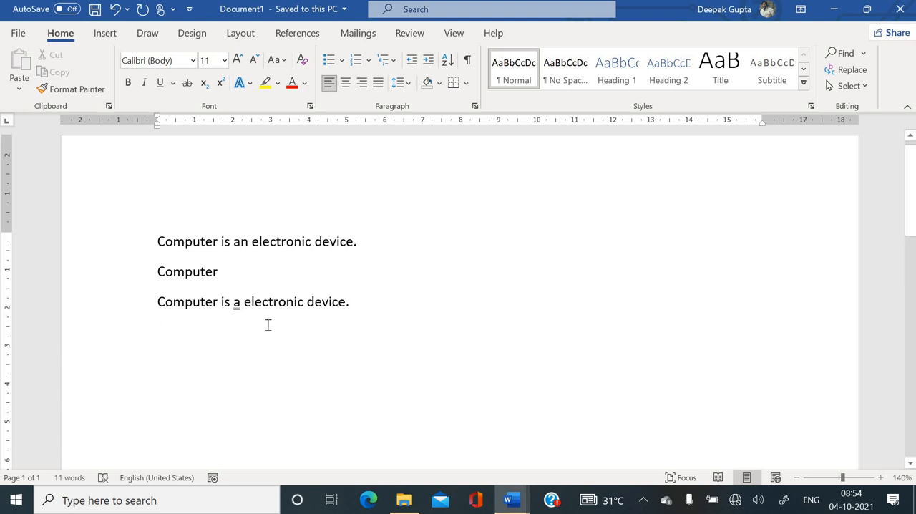
- Replace the article "a" in the third line with the suggested grammar correction "an"
{"action": "scroll", "coordinate": [266, 322], "scroll_direction": "up", "scroll_amount": 2}
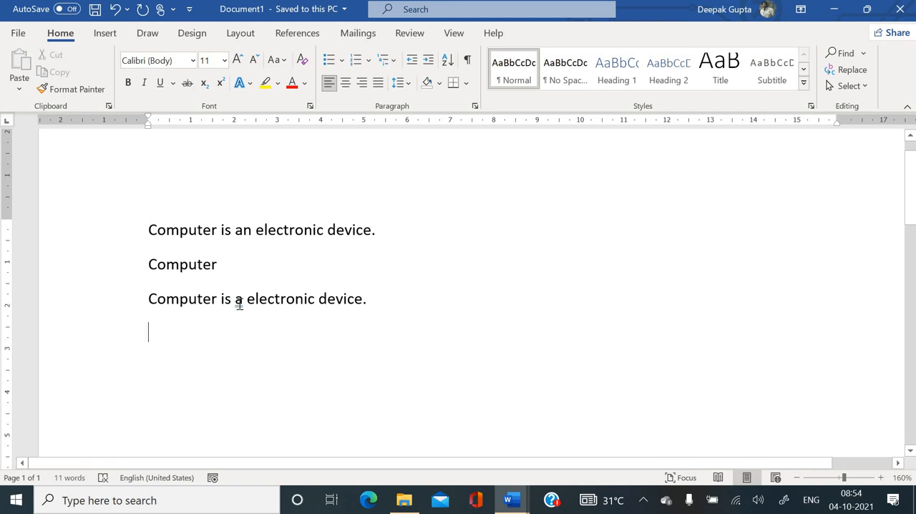
{"action": "right_click", "coordinate": [239, 303]}
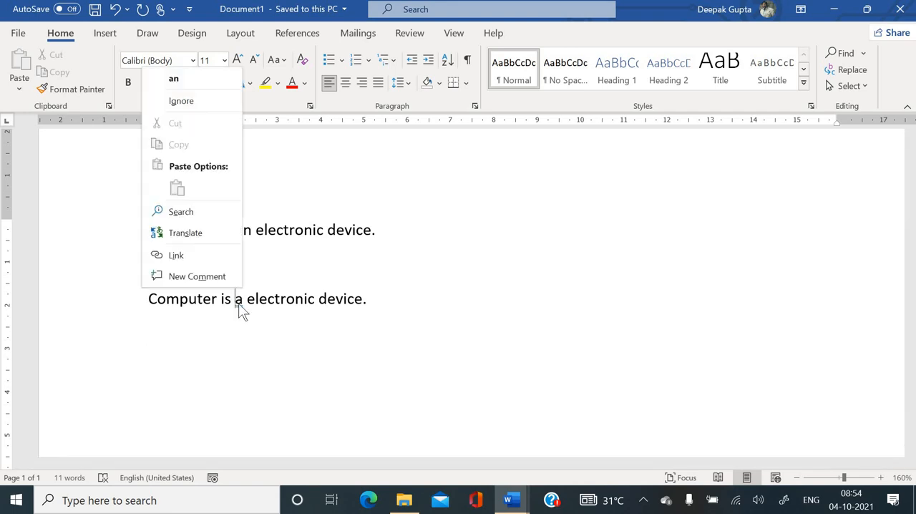
{"action": "left_click", "coordinate": [183, 84]}
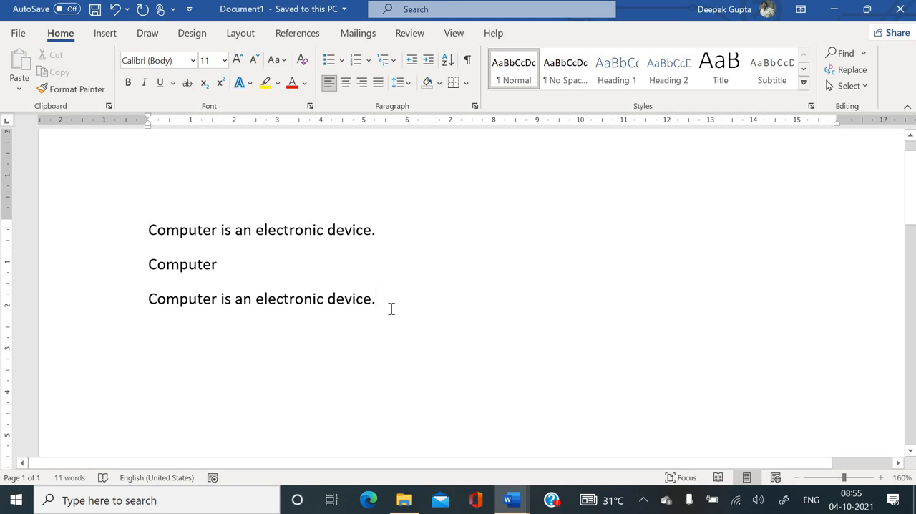
- Write "Computer is an electronic device ." on a new line, with extra spaces after "Computer" and "an" and one before the period
{"action": "key", "text": "Return"}
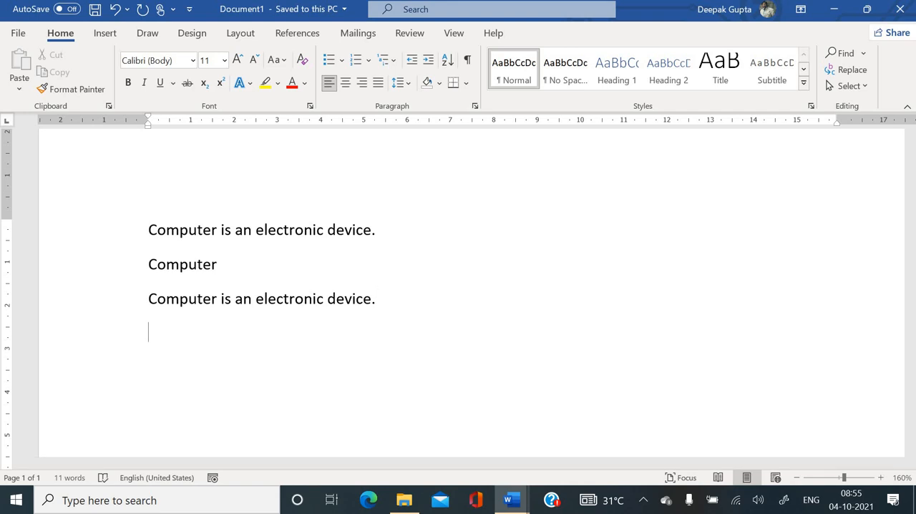
{"action": "type", "text": "Computer    is al"}
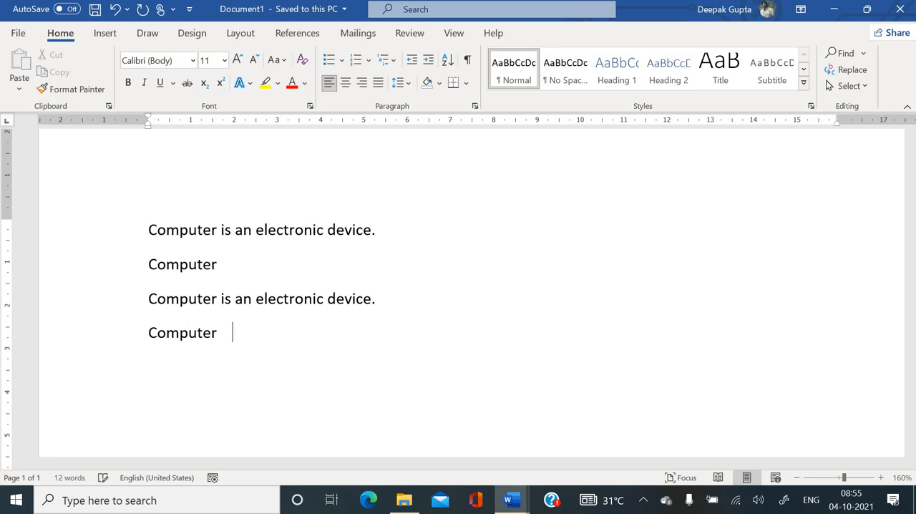
{"action": "key", "text": "BackSpace"}
{"action": "type", "text": "n    elect"}
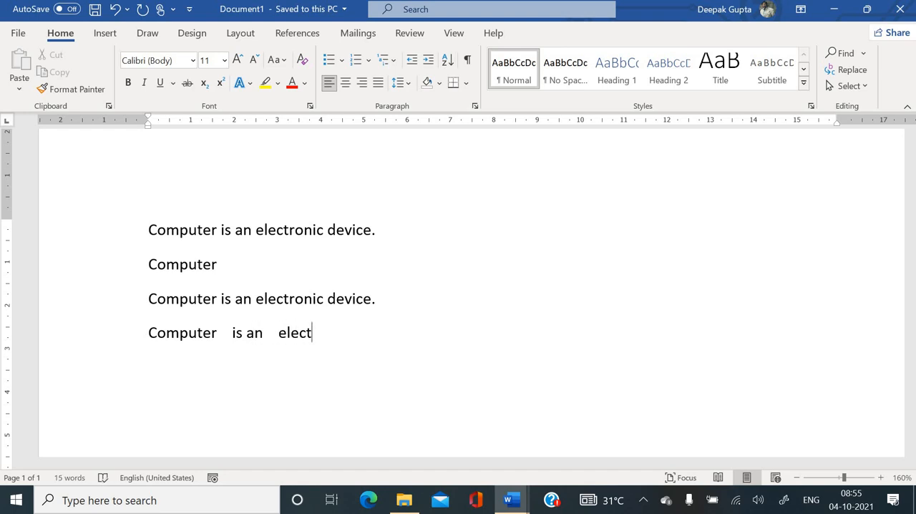
{"action": "type", "text": "ronic device ."}
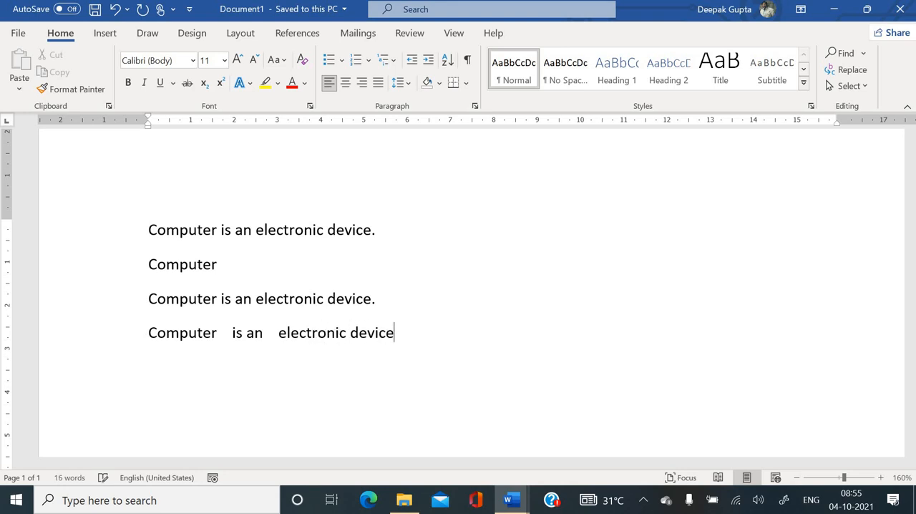
{"action": "key", "text": "Return"}
- Accept the suggested correction "device." to remove the space before the period in the fourth line
{"action": "scroll", "coordinate": [487, 333], "scroll_direction": "down", "scroll_amount": 3}
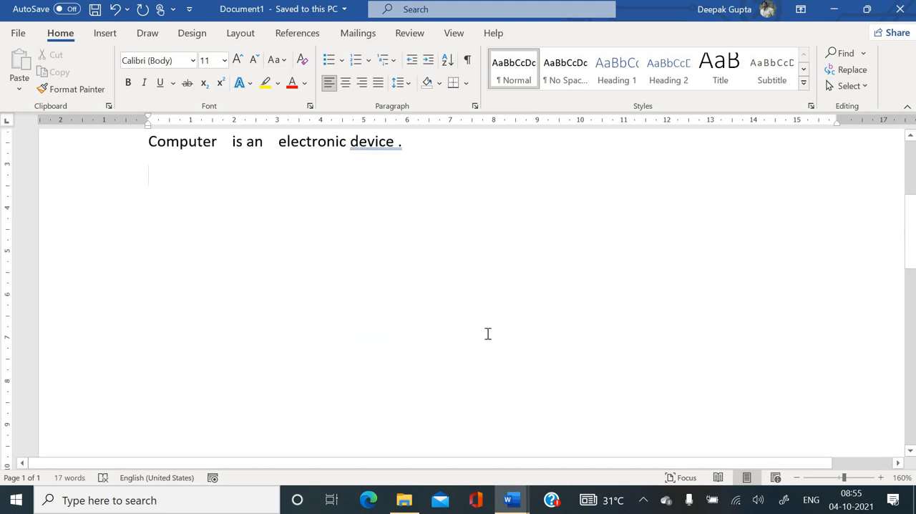
{"action": "scroll", "coordinate": [224, 268], "scroll_direction": "up", "scroll_amount": 1}
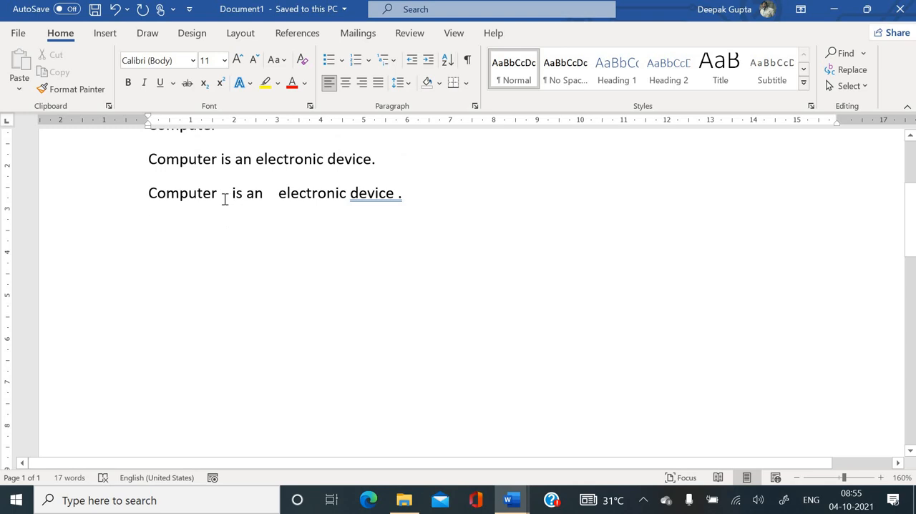
{"action": "left_click", "coordinate": [380, 199]}
{"action": "right_click", "coordinate": [382, 200]}
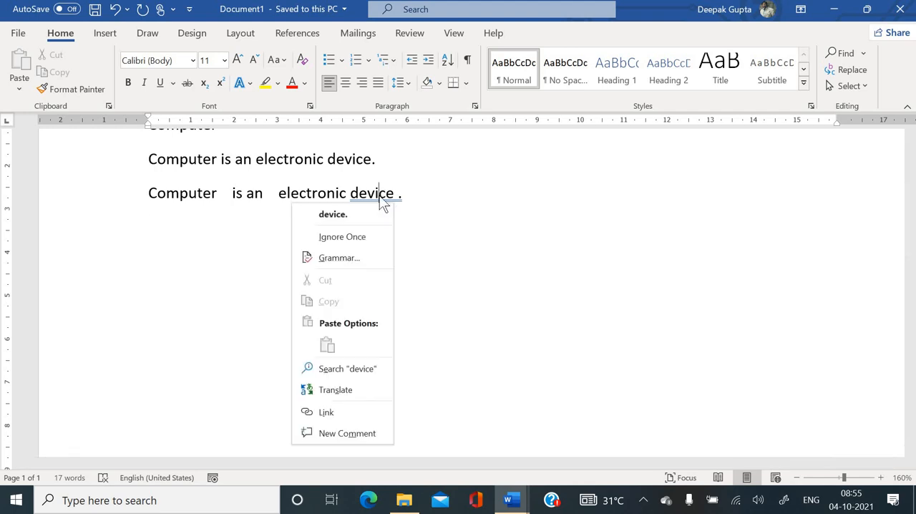
{"action": "left_click", "coordinate": [344, 215]}
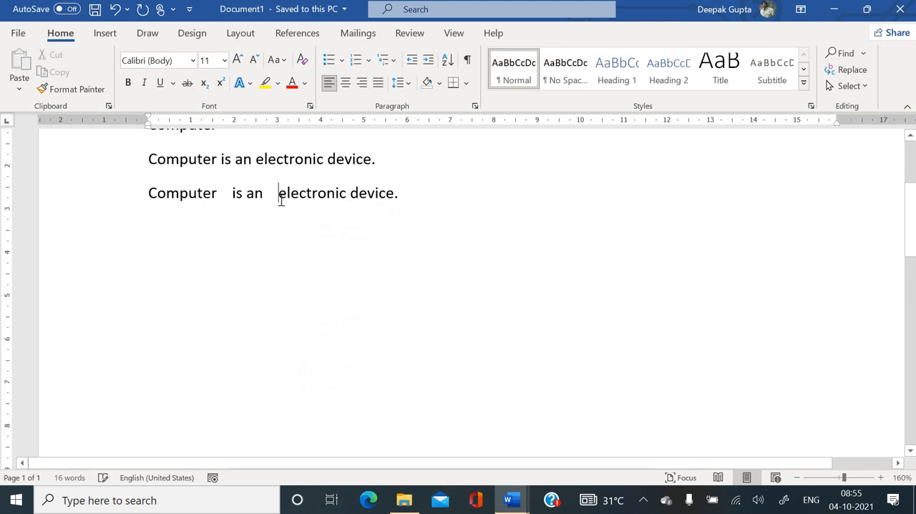
- Delete the extra spaces before "electronic" and before "is" in the fourth line, leaving single spaces
{"action": "key", "text": "BackSpace"}
{"action": "key", "text": "BackSpace"}
{"action": "key", "text": "BackSpace"}
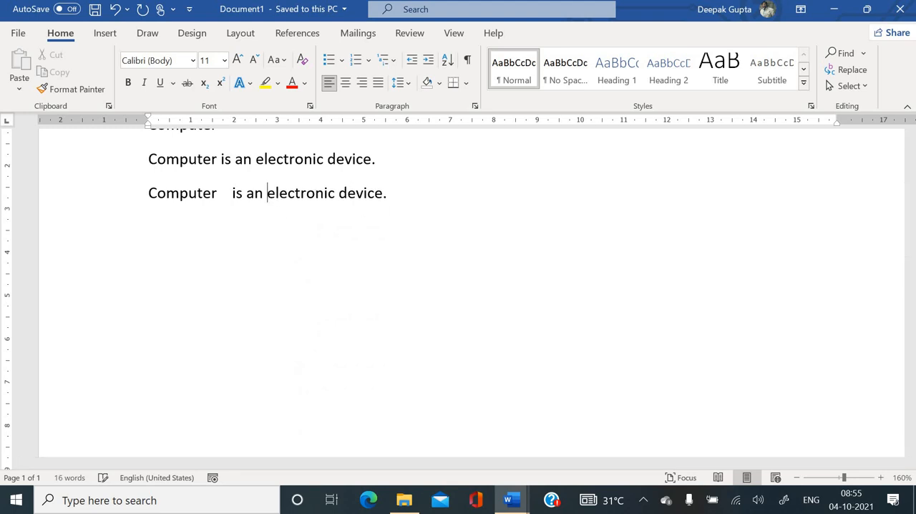
{"action": "key", "text": "BackSpace"}
{"action": "left_click", "coordinate": [232, 187]}
{"action": "key", "text": "BackSpace"}
{"action": "key", "text": "BackSpace"}
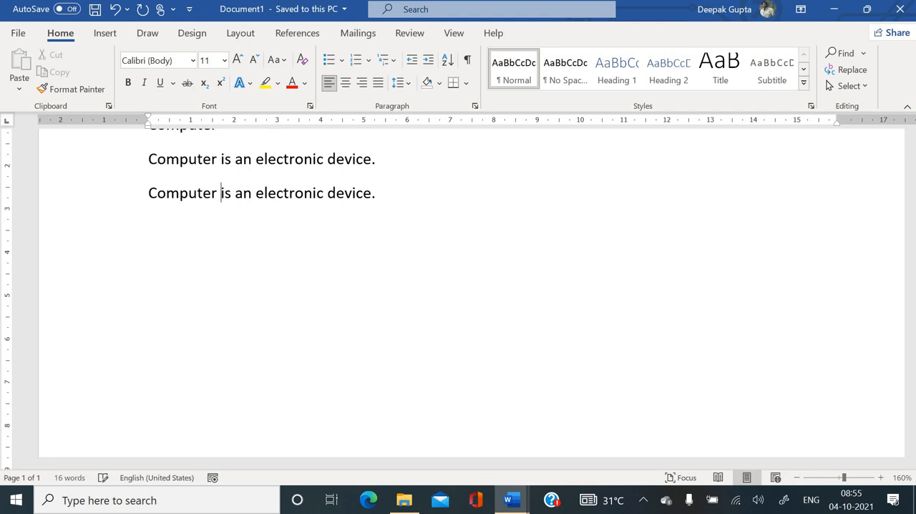
- Write "Types of computer:" on a new line and replace its last word with the suggested correction "computers"
{"action": "left_click", "coordinate": [433, 192]}
{"action": "key", "text": "Return"}
{"action": "type", "text": "type"}
{"action": "type", "text": "s of "}
{"action": "type", "text": "computer"}
{"action": "type", "text": ":"}
{"action": "key", "text": "Return"}
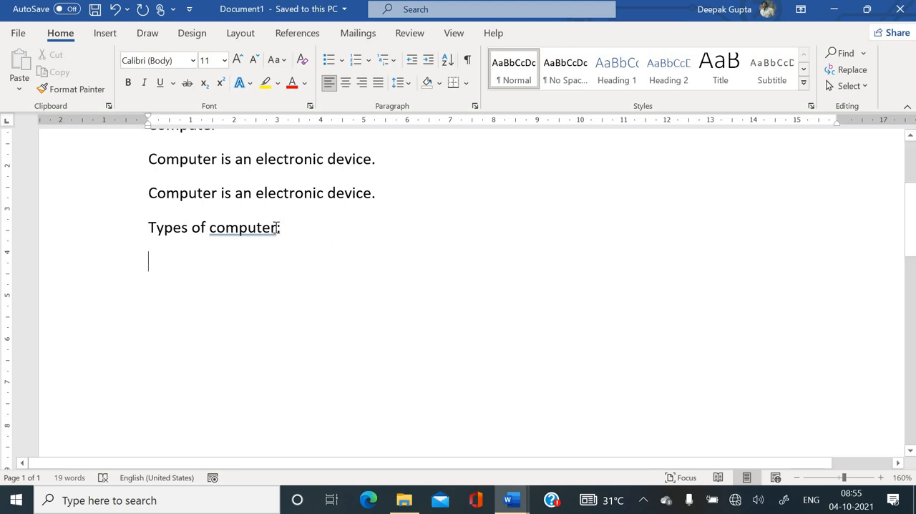
{"action": "right_click", "coordinate": [269, 232]}
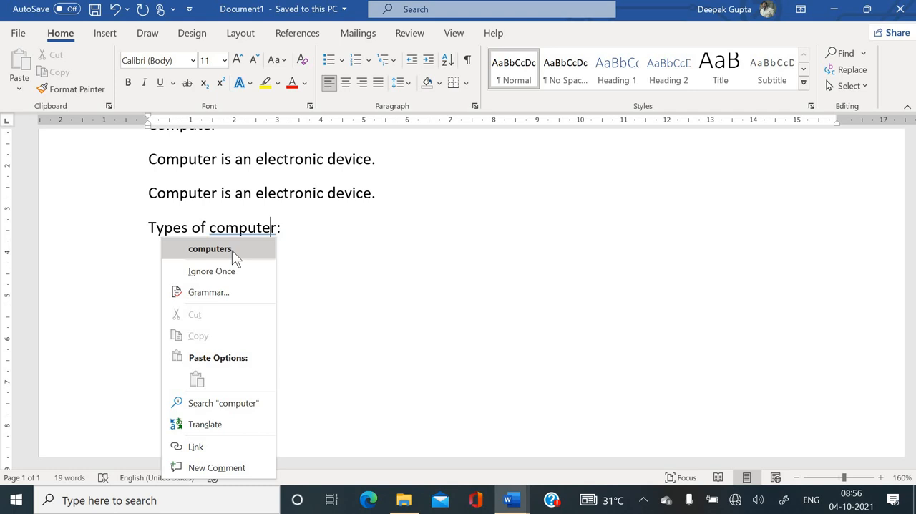
{"action": "left_click", "coordinate": [232, 249]}
- Write "Micro computer , mini computer" on the line below "Types of computers:"
{"action": "key", "text": "End"}
{"action": "key", "text": "Return"}
{"action": "type", "text": "micro computer"}
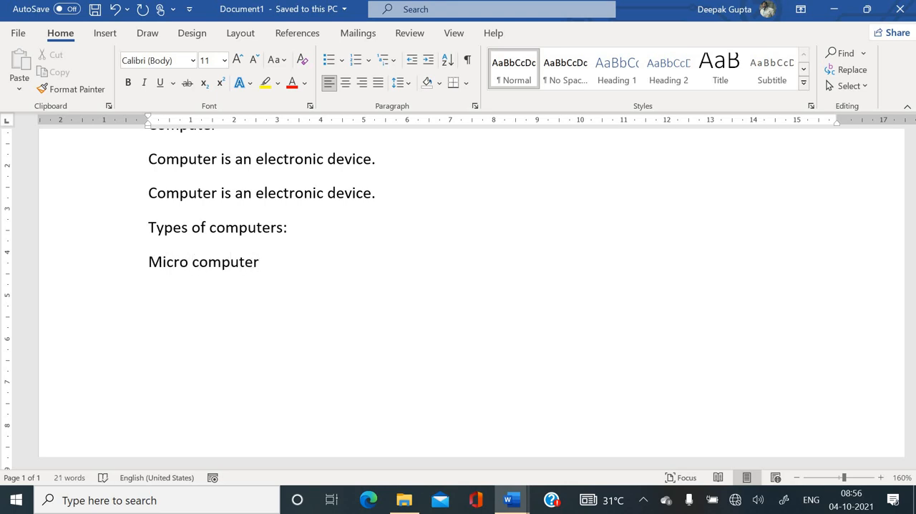
{"action": "type", "text": " , mini computer"}
{"action": "key", "text": "Return"}
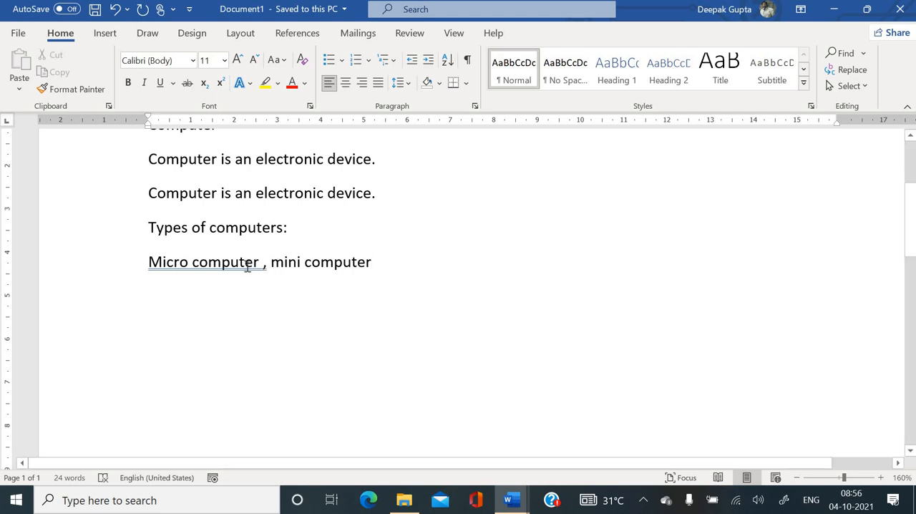
- Accept the suggested corrections "Microcomputer" and "Microcomputer," for the flagged text in the list of computer types
{"action": "right_click", "coordinate": [247, 266]}
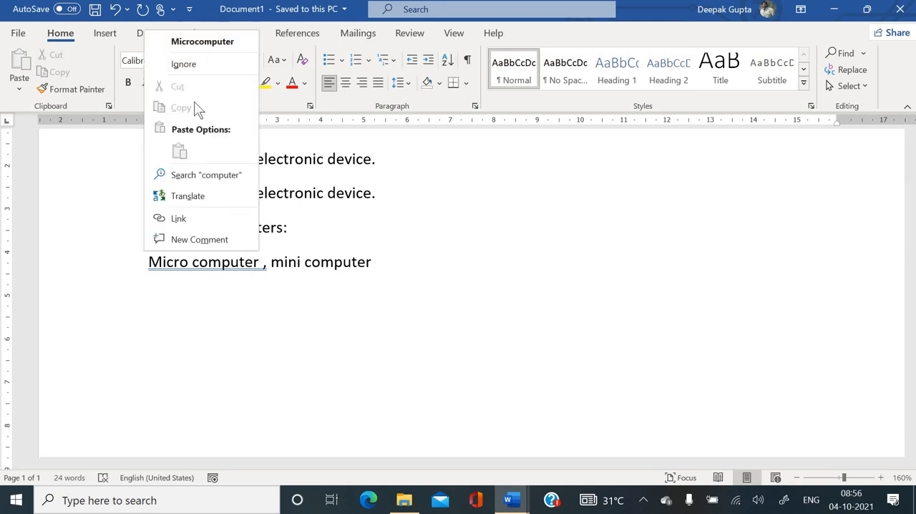
{"action": "left_click", "coordinate": [201, 42]}
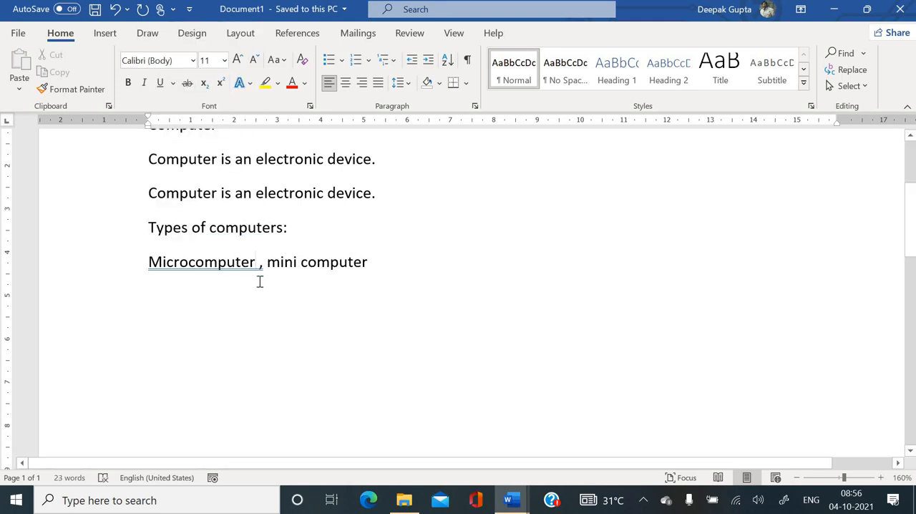
{"action": "right_click", "coordinate": [256, 270]}
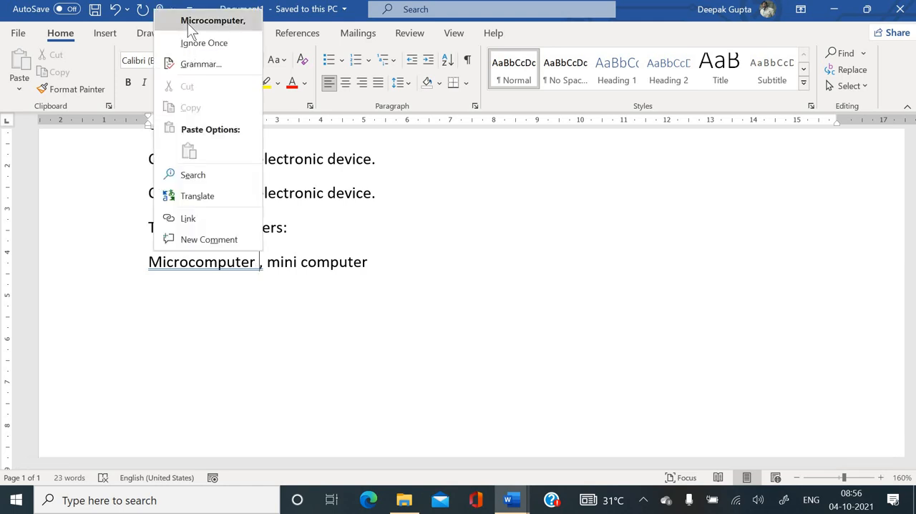
{"action": "left_click", "coordinate": [236, 26]}
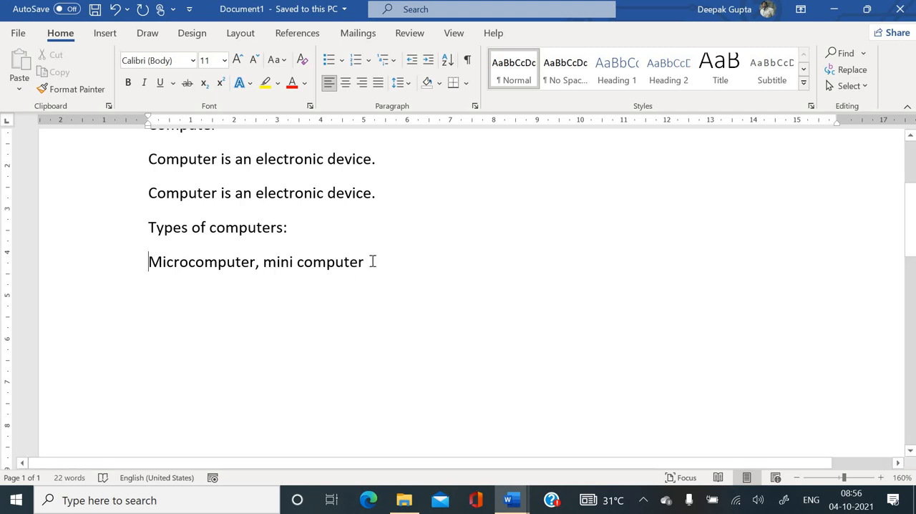
- Write two sample first names on separate lines below the list of computer types
{"action": "key", "text": "Return"}
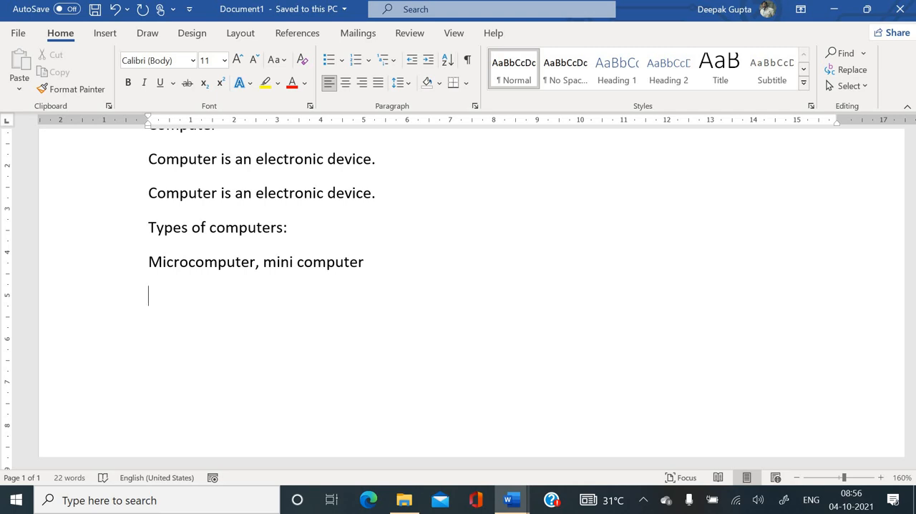
{"action": "type", "text": "ranjeet"}
{"action": "key", "text": "Return"}
{"action": "type", "text": "d"}
{"action": "key", "text": "BackSpace"}
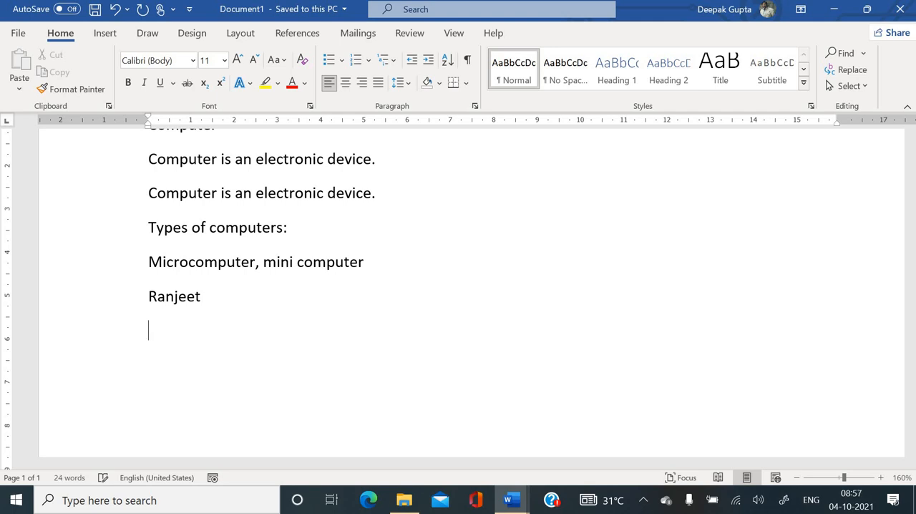
{"action": "type", "text": "abhishek"}
{"action": "key", "text": "Return"}
{"action": "left_click", "coordinate": [206, 297]}
{"action": "left_click", "coordinate": [222, 335]}
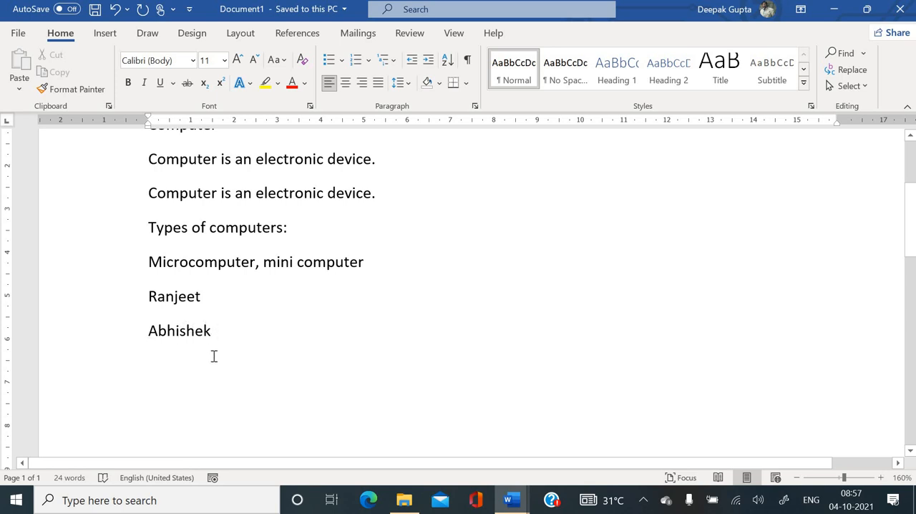
- Append a comma and the word "marathi" to the last line of sample names
{"action": "key", "text": "Return"}
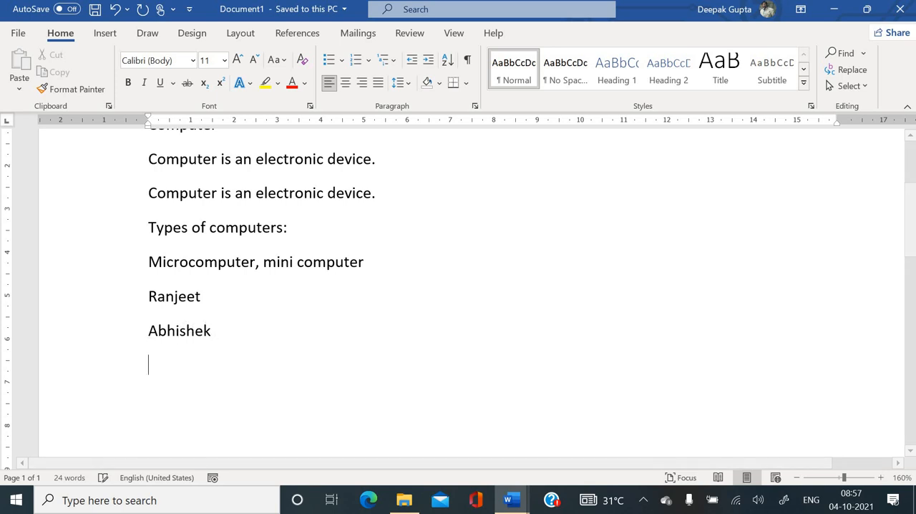
{"action": "key", "text": "BackSpace"}
{"action": "key", "text": "BackSpace"}
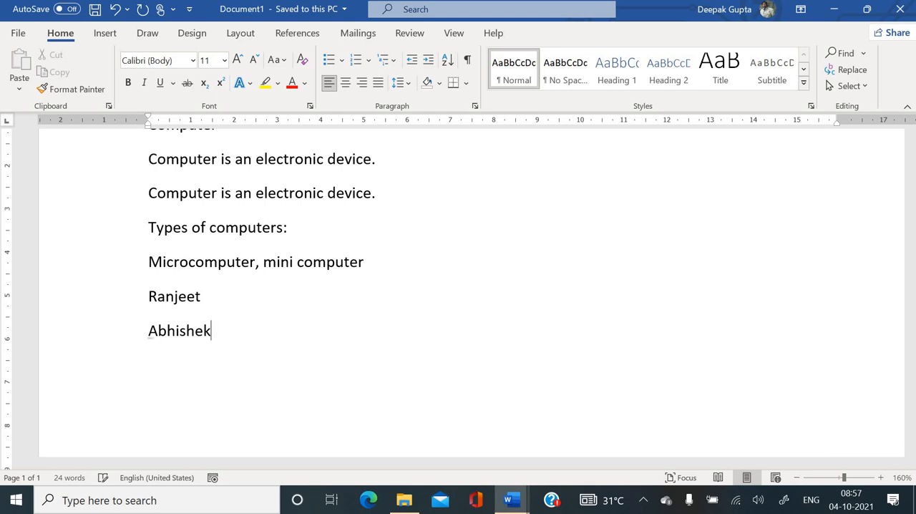
{"action": "type", "text": "k, marathi,"}
{"action": "key", "text": "BackSpace"}
{"action": "key", "text": "BackSpace"}
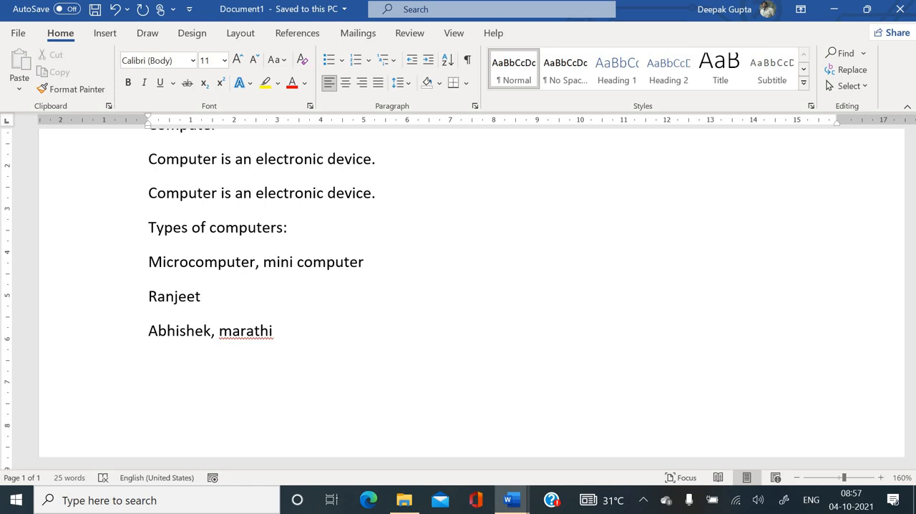
- Ignore all occurrences of the flagged spelling "marathi" and place the cursor at the end of that word
{"action": "right_click", "coordinate": [244, 330]}
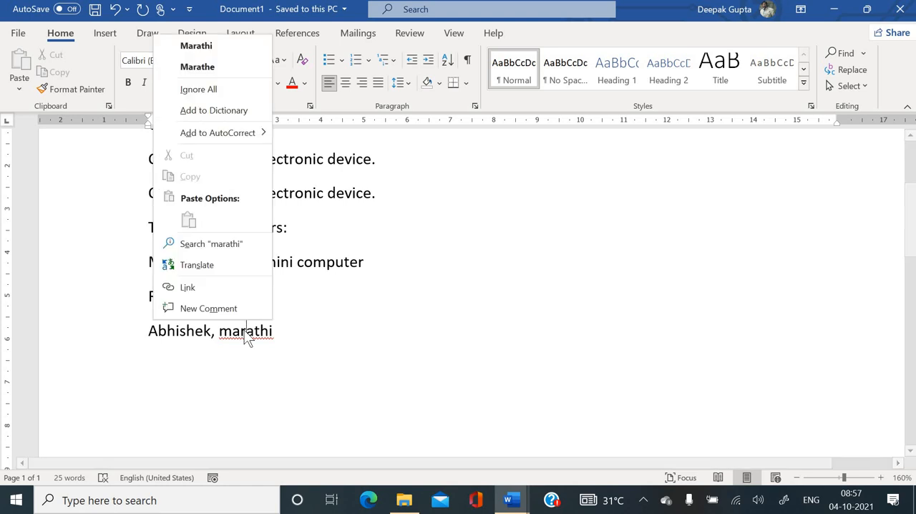
{"action": "left_click", "coordinate": [199, 90]}
{"action": "left_click", "coordinate": [280, 325]}
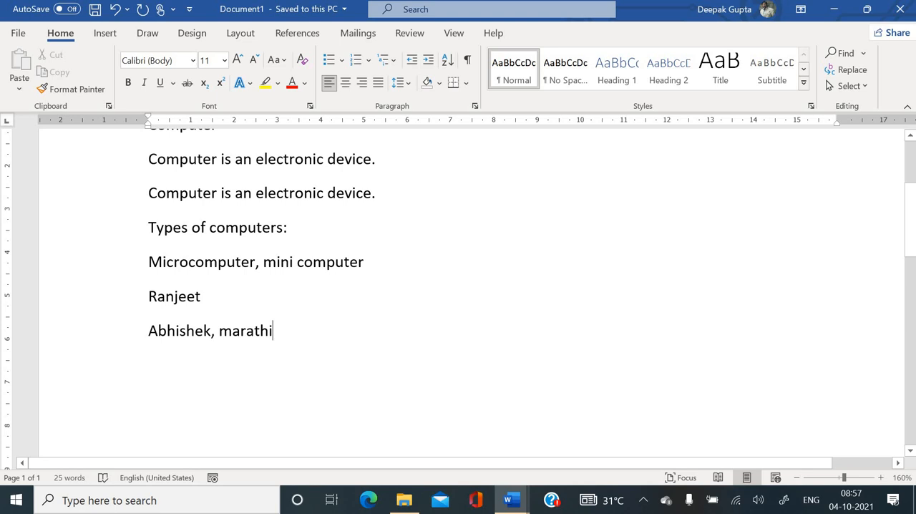
- Add a comma and a two-word sample name after "marathi"
{"action": "type", "text": ", "}
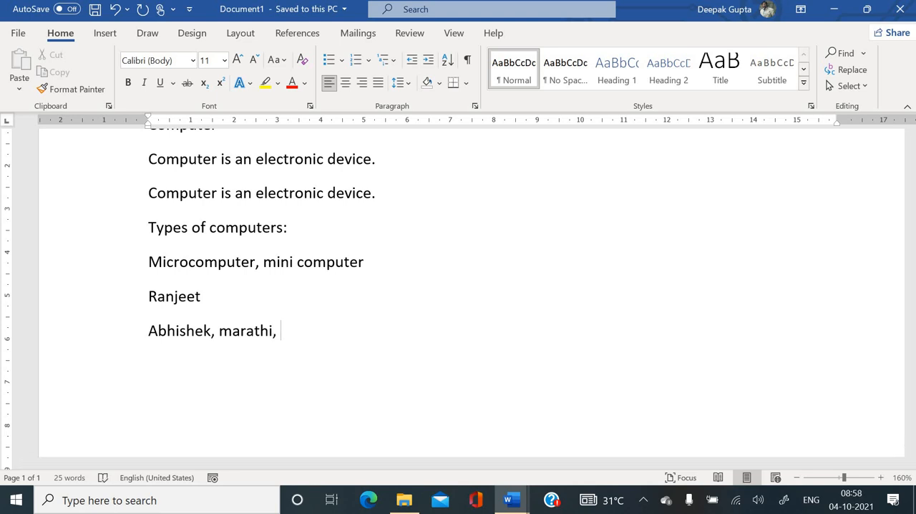
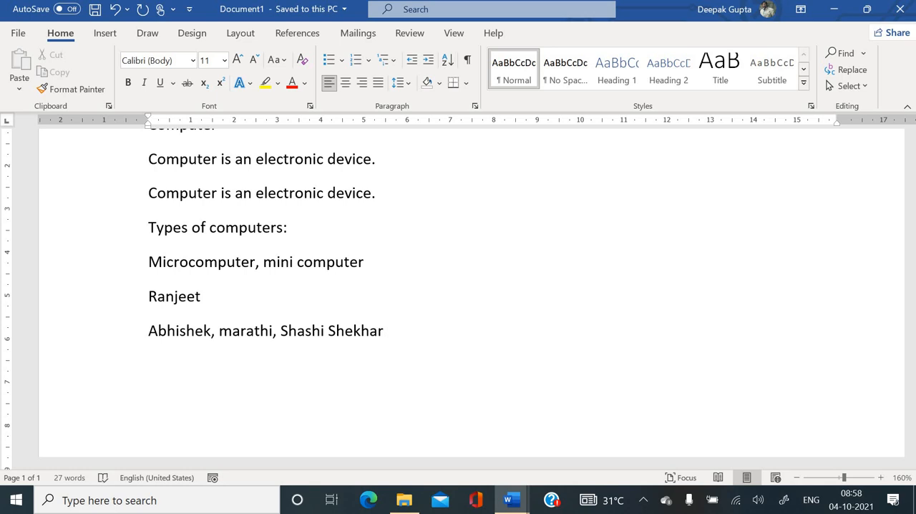
{"action": "type", "text": " ra"}
- Add "Gandhi" after a comma at the end of the same line
{"action": "key", "text": "BackSpace"}
{"action": "key", "text": "BackSpace"}
{"action": "key", "text": "BackSpace"}
{"action": "type", "text": ","}
{"action": "key", "text": "Return"}
{"action": "type", "text": "ma"}
{"action": "type", "text": "ha"}
{"action": "key", "text": "BackSpace"}
{"action": "key", "text": "BackSpace"}
{"action": "key", "text": "BackSpace"}
{"action": "key", "text": "BackSpace"}
{"action": "type", "text": "aryan"}
{"action": "key", "text": "BackSpace"}
{"action": "key", "text": "BackSpace"}
{"action": "key", "text": "BackSpace"}
{"action": "key", "text": "BackSpace"}
{"action": "key", "text": "BackSpace"}
{"action": "key", "text": "BackSpace"}
{"action": "key", "text": "BackSpace"}
{"action": "key", "text": "BackSpace"}
{"action": "type", "text": ", gandhi"}
- Misspell "Gandhi" deliberately as "Gandhee" and start a new line below it
{"action": "right_click", "coordinate": [409, 336]}
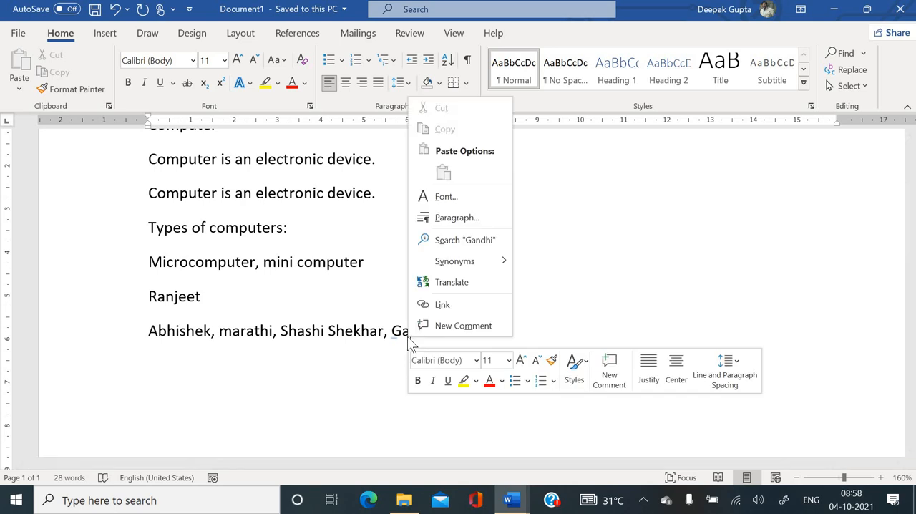
{"action": "key", "text": "Escape"}
{"action": "key", "text": "BackSpace"}
{"action": "key", "text": "BackSpace"}
{"action": "type", "text": "w"}
{"action": "key", "text": "BackSpace"}
{"action": "type", "text": "ee"}
{"action": "key", "text": "Return"}
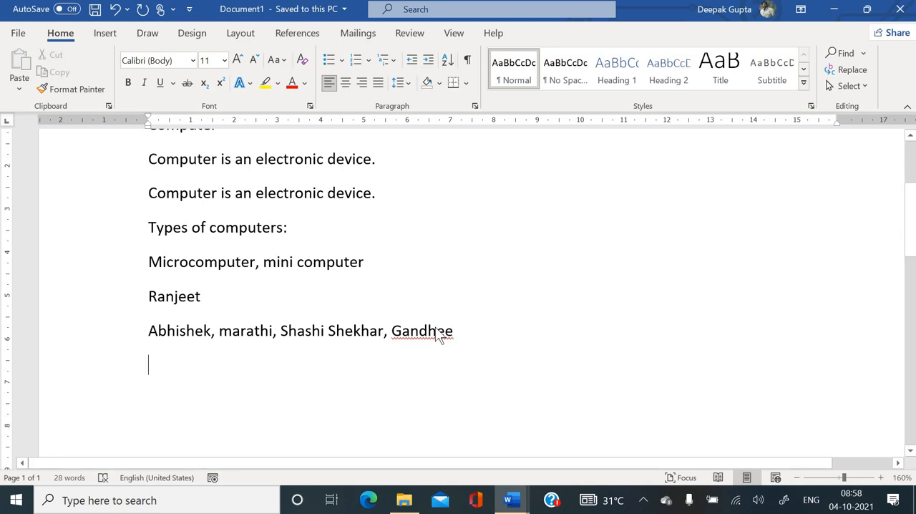
- Correct the flagged word "Gandhee" back to "Gandhi" and return to the empty line below
{"action": "right_click", "coordinate": [439, 336]}
{"action": "key", "text": "Escape"}
{"action": "key", "text": "Delete"}
{"action": "key", "text": "Delete"}
{"action": "type", "text": "i"}
{"action": "key", "text": "Down"}
- Write "Vivkananda" on the new line and replace it with the suggested spelling "Vivekananda"
{"action": "type", "text": "vivkana"}
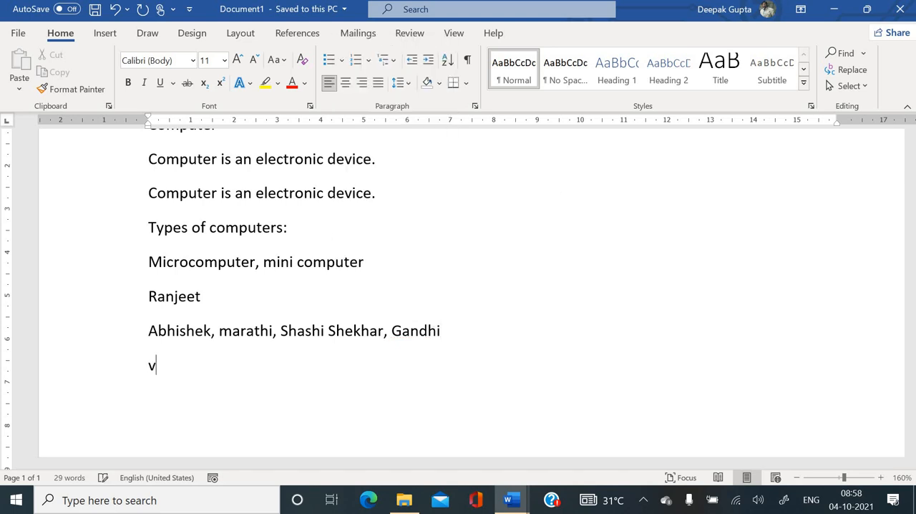
{"action": "type", "text": "nda"}
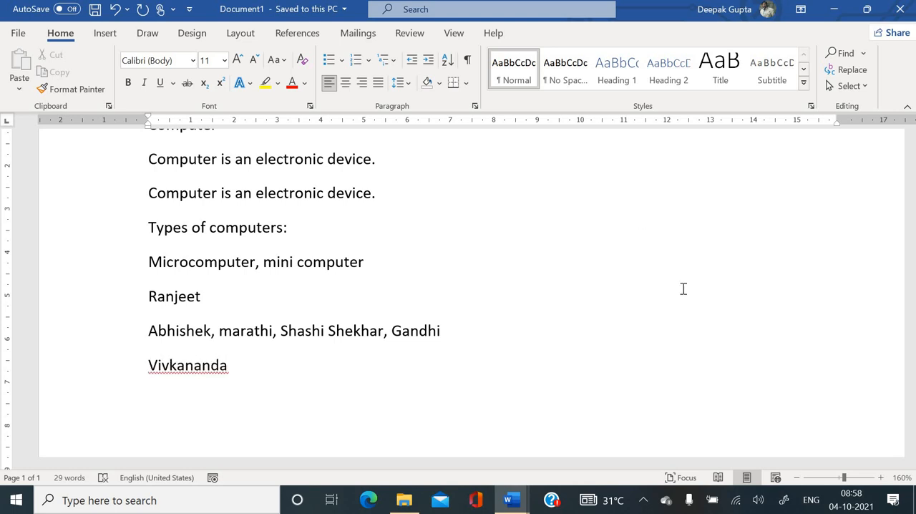
{"action": "right_click", "coordinate": [196, 373]}
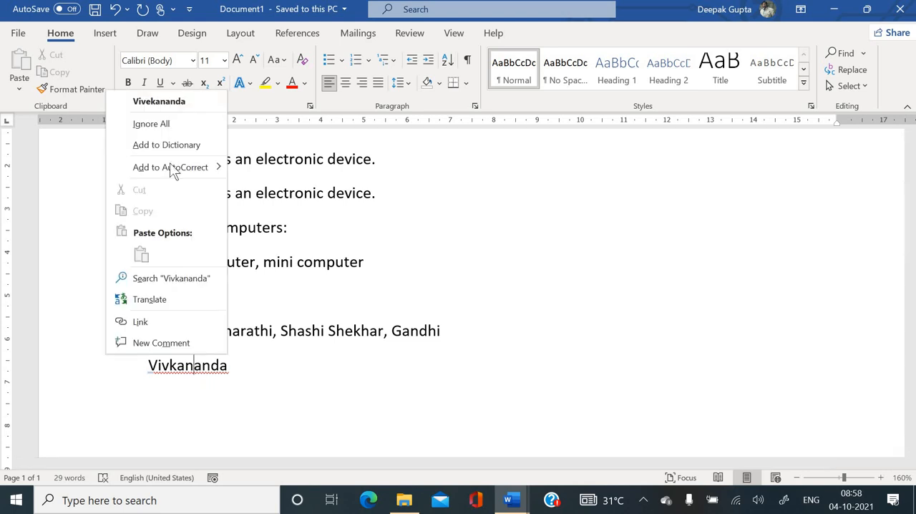
{"action": "left_click", "coordinate": [171, 104]}
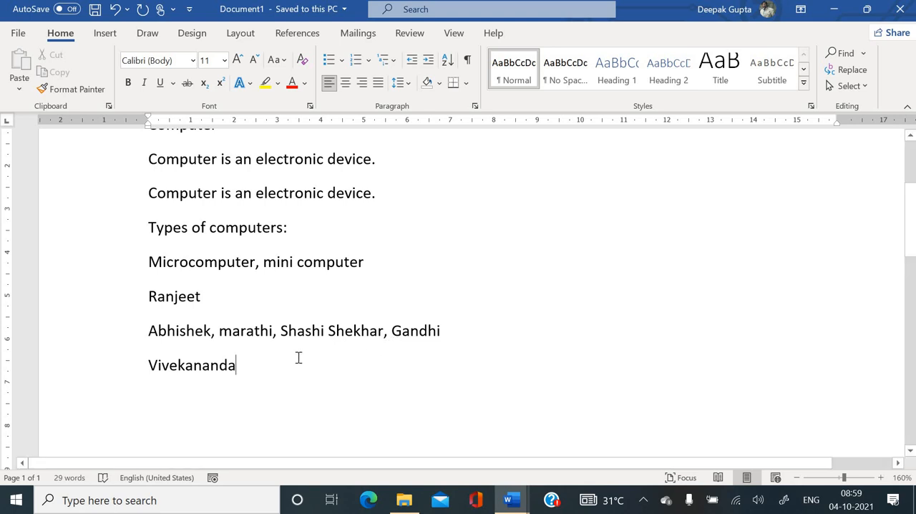
- Select all the sample text from the first line to the end and delete it to empty the document
{"action": "scroll", "coordinate": [299, 358], "scroll_direction": "down", "scroll_amount": 2}
{"action": "scroll", "coordinate": [299, 358], "scroll_direction": "up", "scroll_amount": 6}
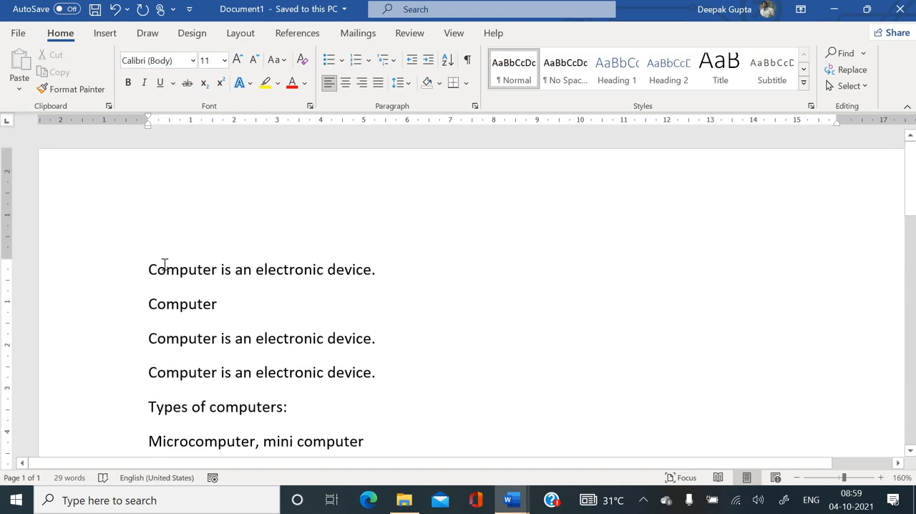
{"action": "left_click_drag", "start_coordinate": [147, 272], "coordinate": [448, 425]}
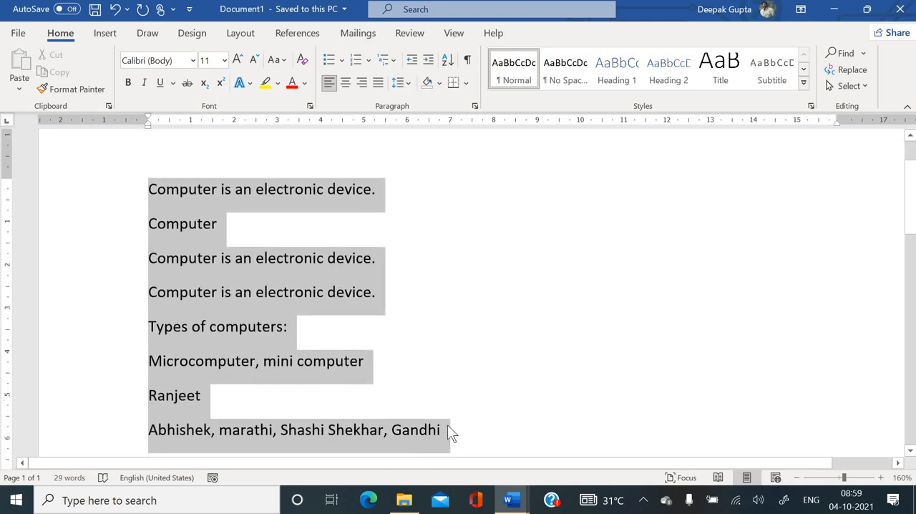
{"action": "key", "text": "Delete"}
{"action": "key", "text": "Delete"}
{"action": "key", "text": "Delete"}
{"action": "key", "text": "Delete"}
{"action": "key", "text": "Delete"}
{"action": "key", "text": "Delete"}
{"action": "key", "text": "Delete"}
{"action": "key", "text": "Delete"}
{"action": "key", "text": "Delete"}
{"action": "key", "text": "Delete"}
{"action": "key", "text": "Delete"}
{"action": "key", "text": "Delete"}
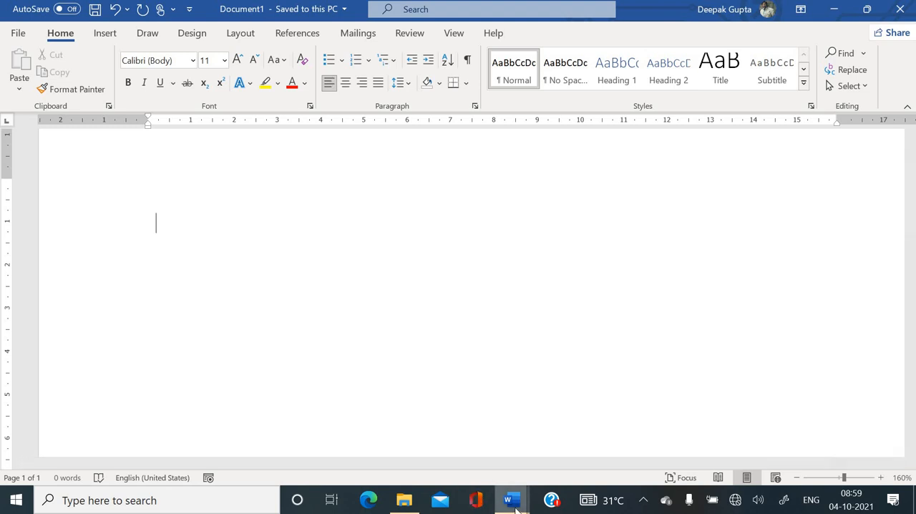
- Switch to Word theory.docx and examine the font formatting definition by highlighting its sentence
{"action": "mouse_move", "coordinate": [511, 499]}
{"action": "left_click", "coordinate": [435, 443]}
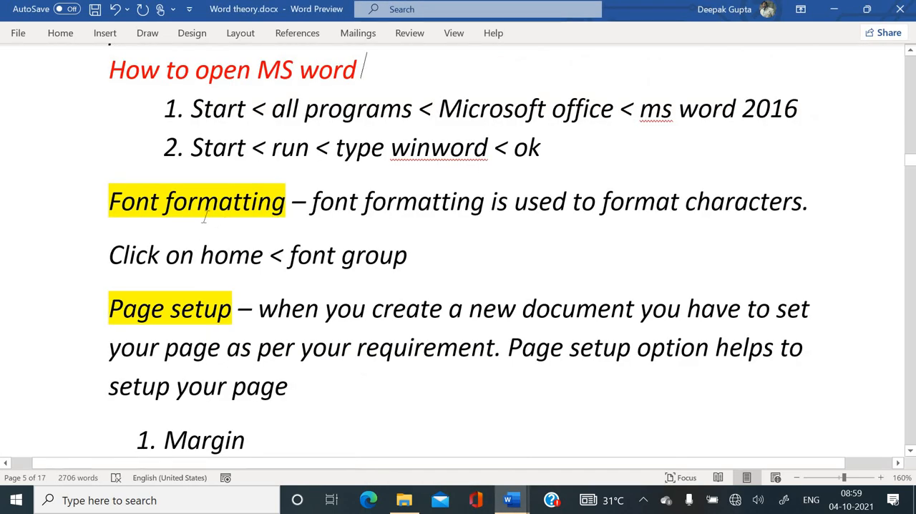
{"action": "left_click_drag", "start_coordinate": [313, 201], "coordinate": [514, 203]}
{"action": "left_click_drag", "start_coordinate": [598, 201], "coordinate": [812, 223]}
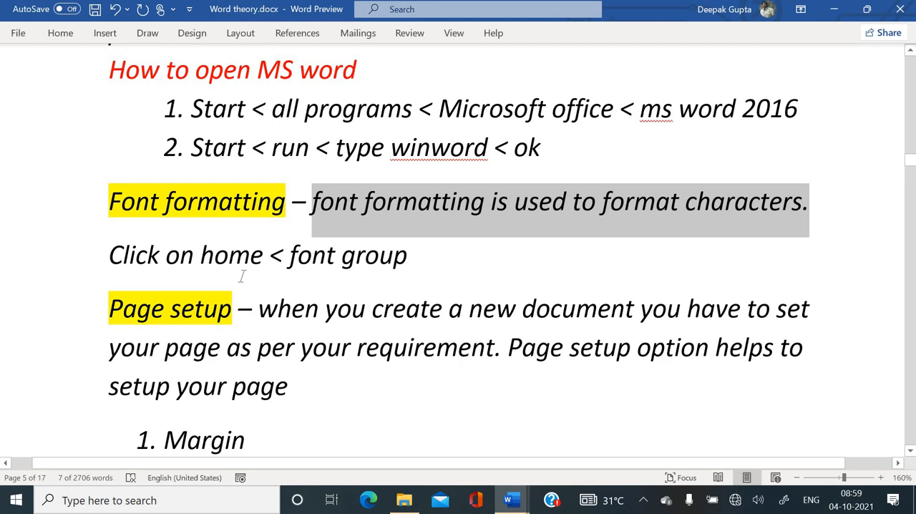
{"action": "scroll", "coordinate": [242, 275], "scroll_direction": "down", "scroll_amount": 1}
{"action": "scroll", "coordinate": [242, 276], "scroll_direction": "up", "scroll_amount": 1}
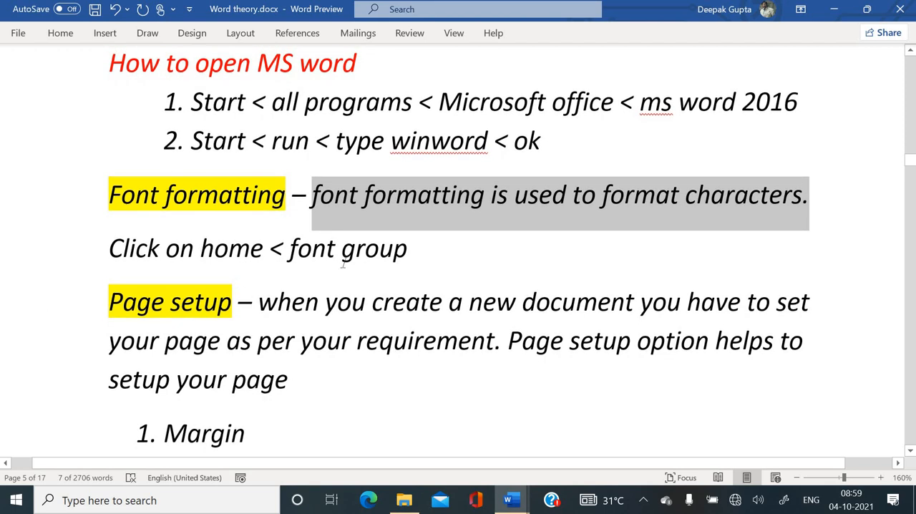
- Return to Document1 and generate sample paragraphs on the empty page with =rand()
{"action": "left_click", "coordinate": [511, 495]}
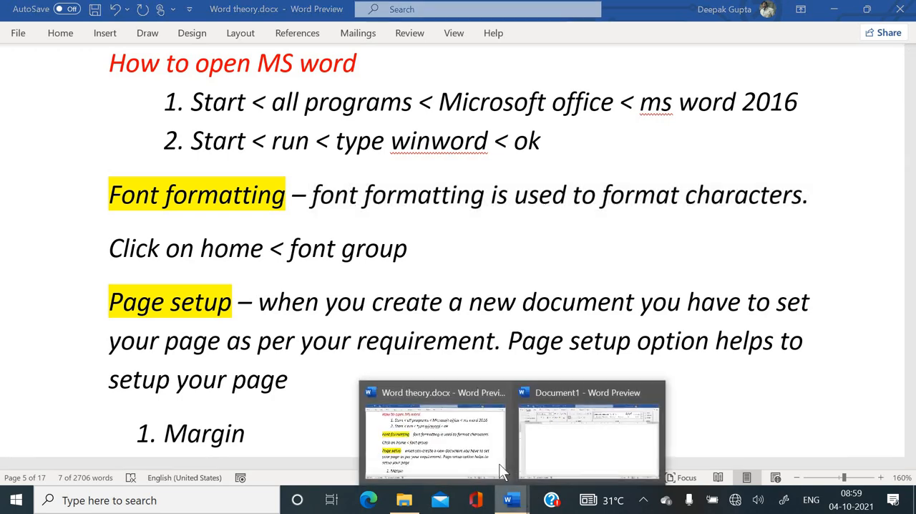
{"action": "left_click", "coordinate": [566, 443]}
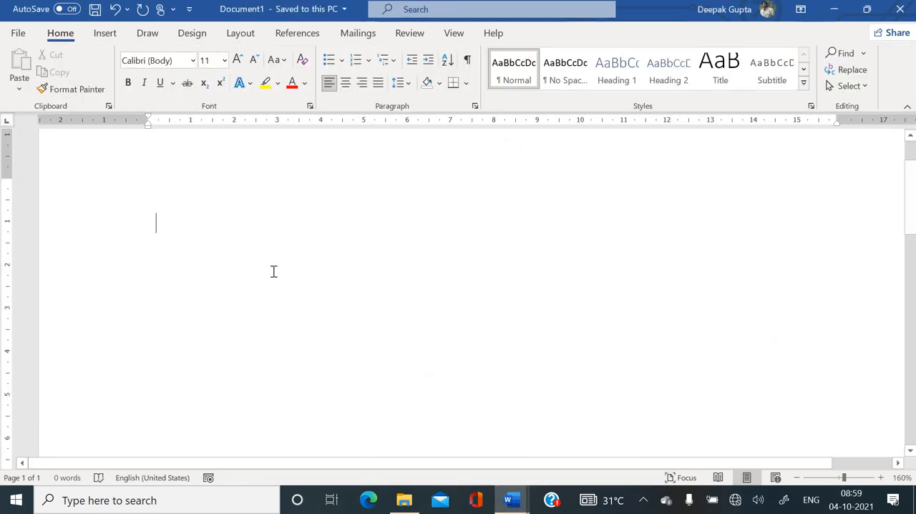
{"action": "left_click", "coordinate": [157, 181]}
{"action": "type", "text": "="}
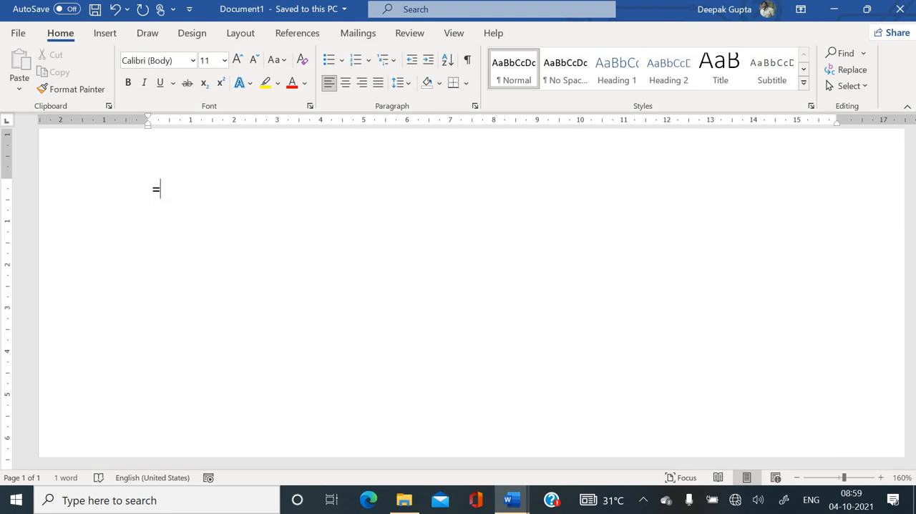
{"action": "type", "text": "rand()"}
{"action": "key", "text": "Return"}
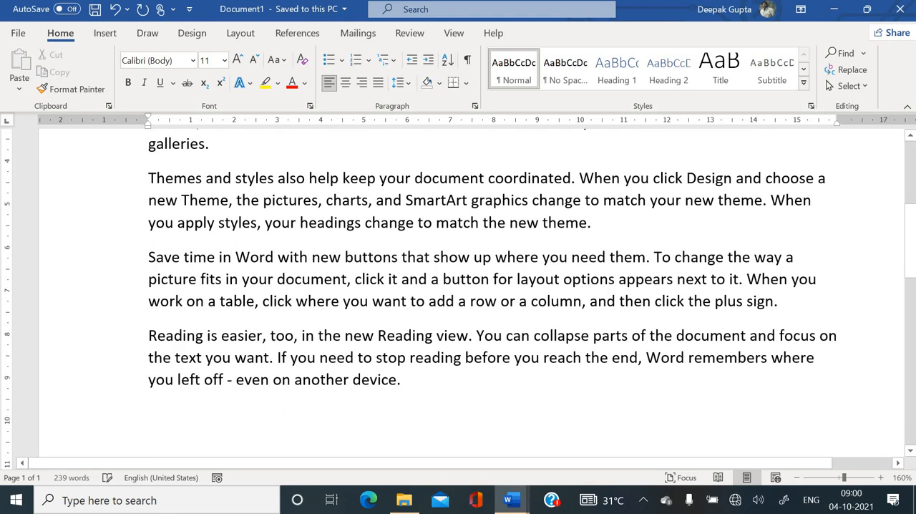
- Examine the generated sample paragraphs from the first to the last at different magnifications
{"action": "scroll", "coordinate": [458, 293], "scroll_direction": "up", "scroll_amount": 5}
{"action": "scroll", "coordinate": [458, 294], "scroll_direction": "down", "scroll_amount": 1}
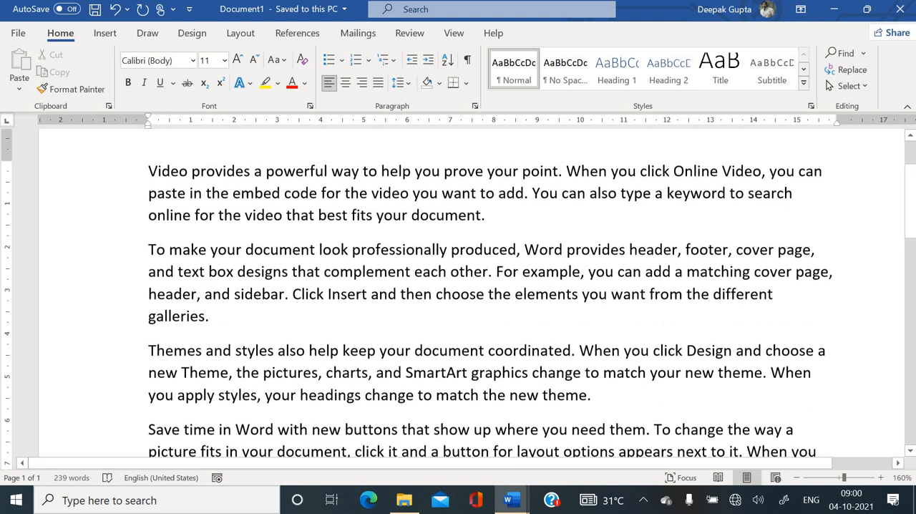
{"action": "scroll", "coordinate": [458, 293], "scroll_direction": "down", "scroll_amount": 1}
{"action": "scroll", "coordinate": [193, 200], "scroll_direction": "down", "scroll_amount": 4}
{"action": "scroll", "coordinate": [193, 200], "scroll_direction": "up", "scroll_amount": 2}
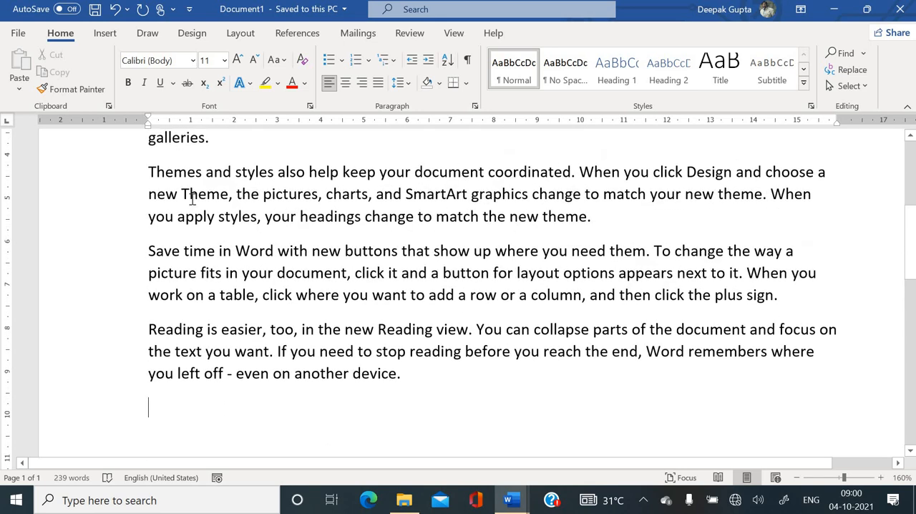
{"action": "scroll", "coordinate": [191, 200], "scroll_direction": "down", "scroll_amount": 6}
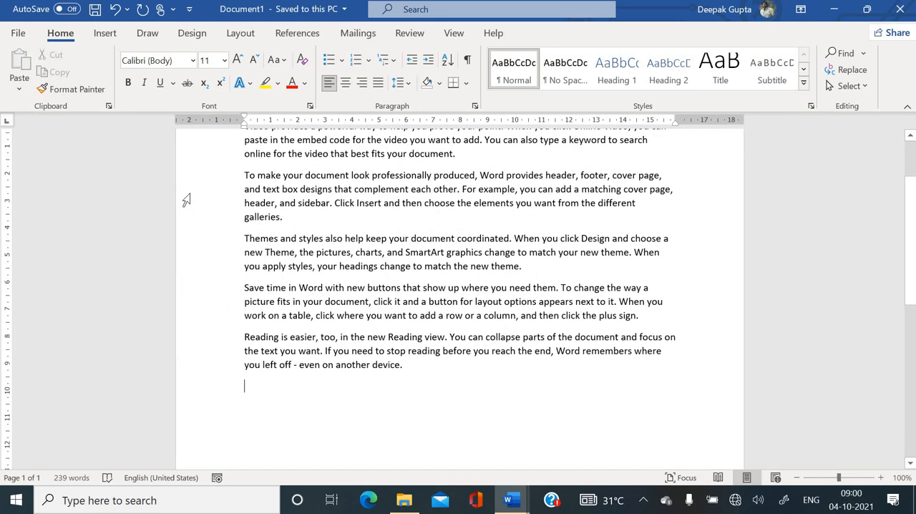
{"action": "scroll", "coordinate": [185, 199], "scroll_direction": "down", "scroll_amount": 1}
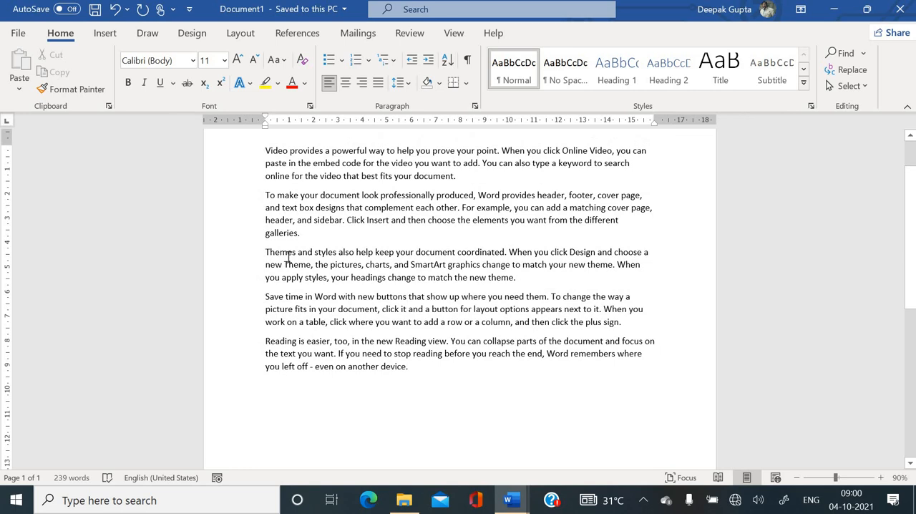
{"action": "scroll", "coordinate": [289, 361], "scroll_direction": "up", "scroll_amount": 3}
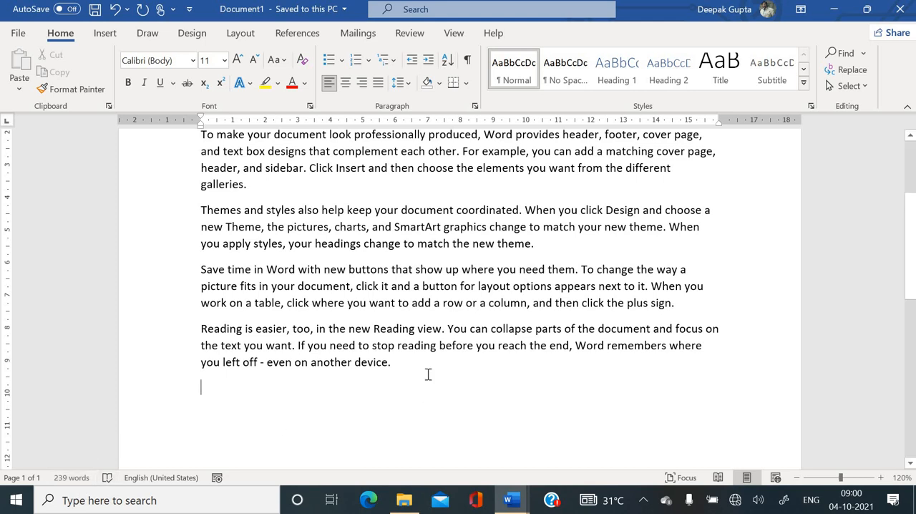
{"action": "scroll", "coordinate": [428, 374], "scroll_direction": "down", "scroll_amount": 2}
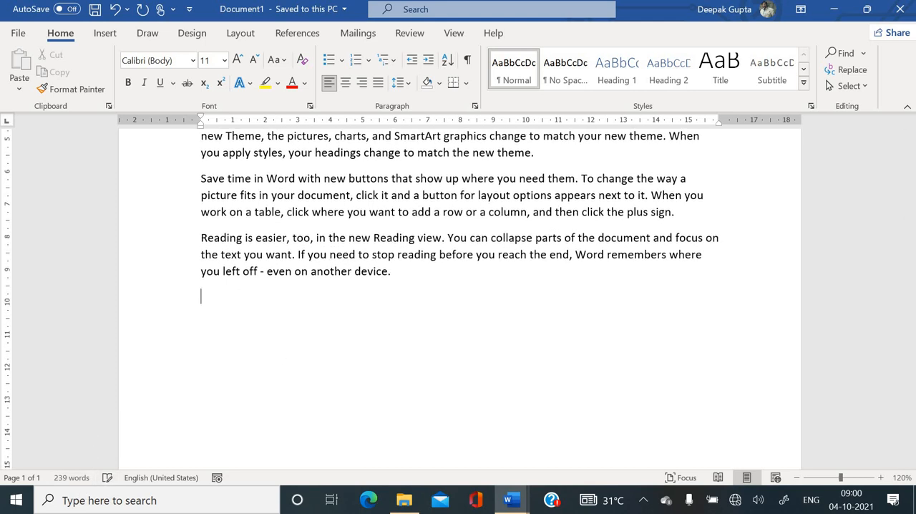
{"action": "scroll", "coordinate": [423, 377], "scroll_direction": "up", "scroll_amount": 6}
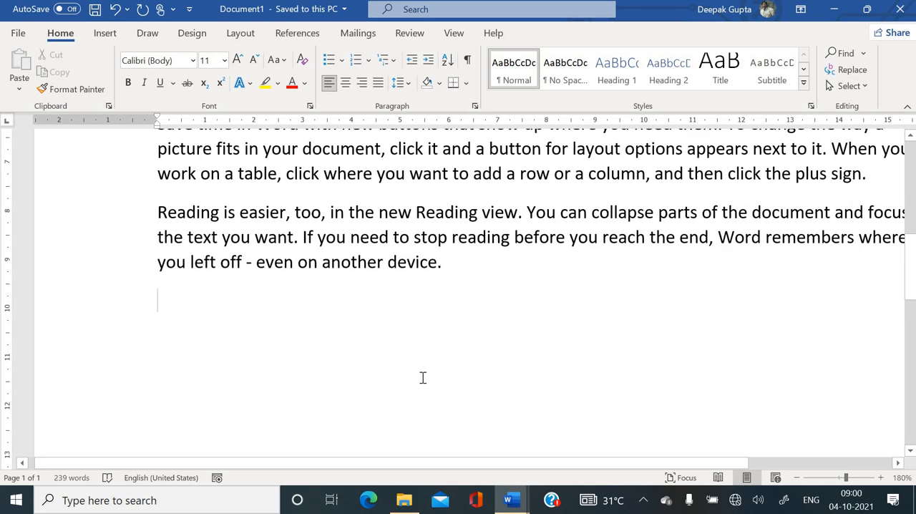
- Insert several blank lines below the last generated paragraph and check the space on the page
{"action": "key", "text": "Return"}
{"action": "key", "text": "Return"}
{"action": "key", "text": "Return"}
{"action": "key", "text": "Return"}
{"action": "key", "text": "Return"}
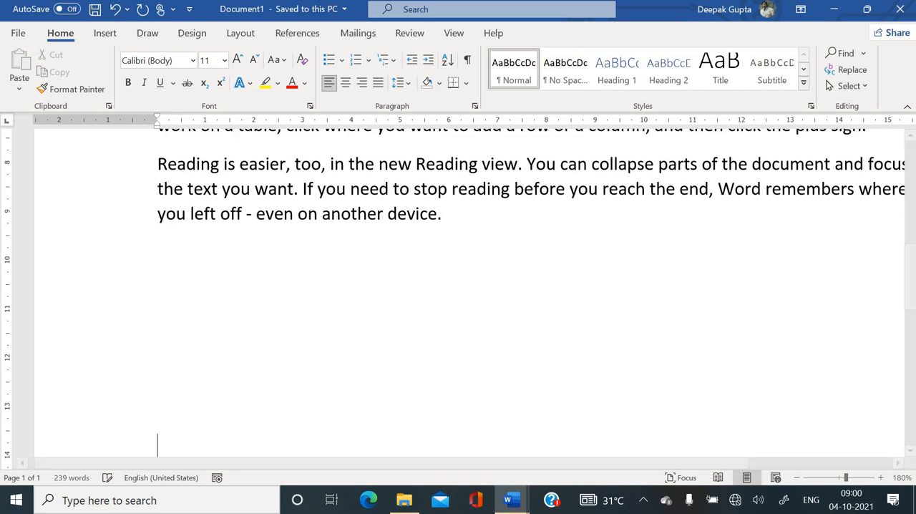
{"action": "key", "text": "Return"}
{"action": "key", "text": "Return"}
{"action": "key", "text": "Return"}
{"action": "key", "text": "Return"}
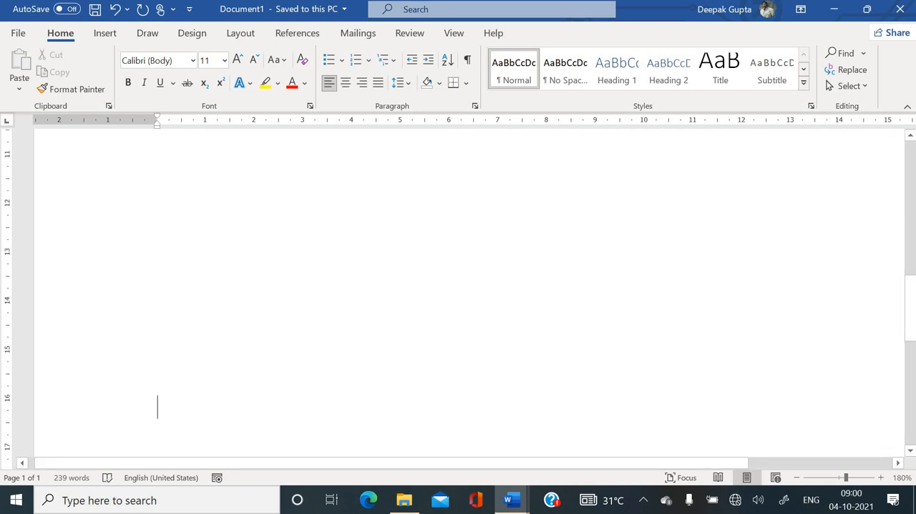
{"action": "scroll", "coordinate": [619, 432], "scroll_direction": "down", "scroll_amount": 6}
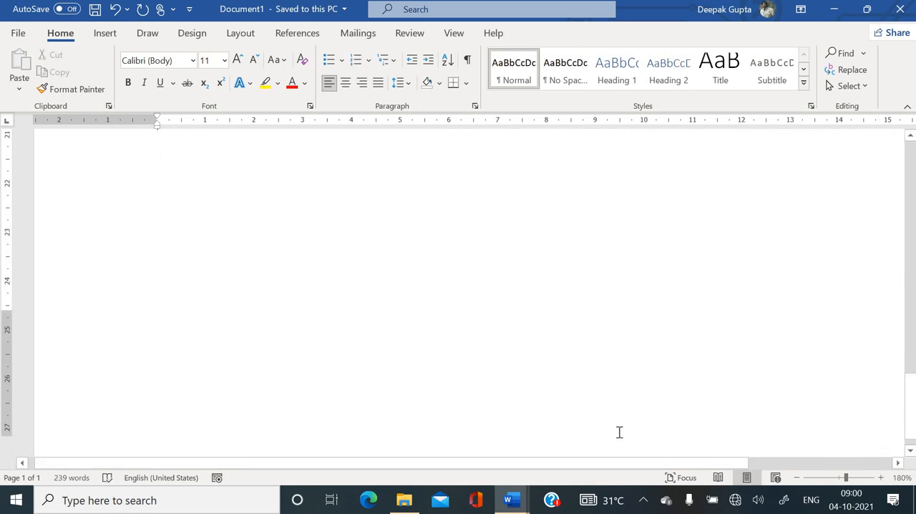
{"action": "scroll", "coordinate": [619, 432], "scroll_direction": "up", "scroll_amount": 5}
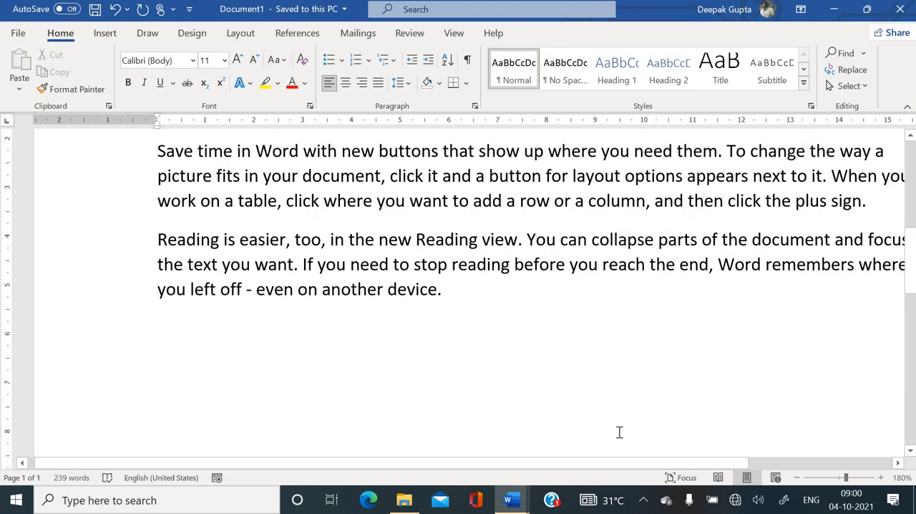
- Add blank lines below the last sample paragraph until the insertion point moves onto a second page
{"action": "scroll", "coordinate": [325, 386], "scroll_direction": "down", "scroll_amount": 2}
{"action": "left_click", "coordinate": [326, 386]}
{"action": "key", "text": "Return"}
{"action": "key", "text": "Return"}
{"action": "key", "text": "Return"}
{"action": "key", "text": "Return"}
{"action": "key", "text": "Return"}
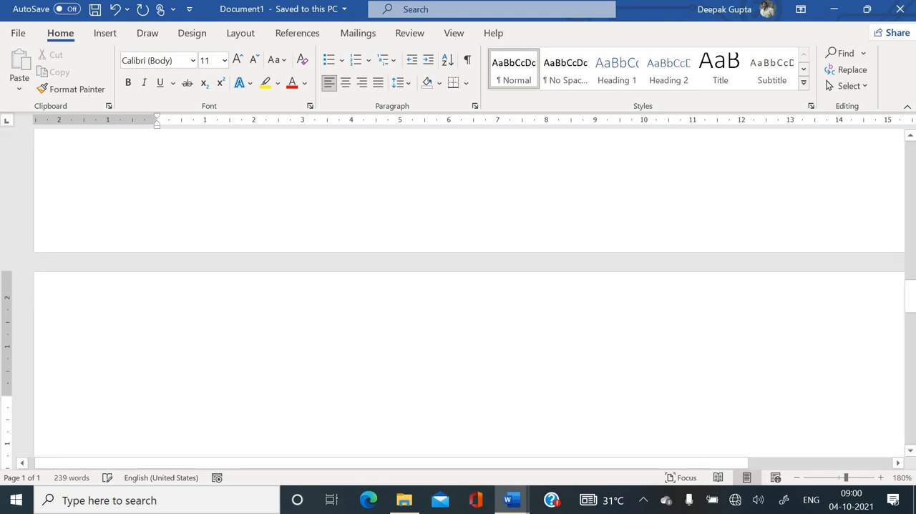
{"action": "scroll", "coordinate": [322, 375], "scroll_direction": "down", "scroll_amount": 3}
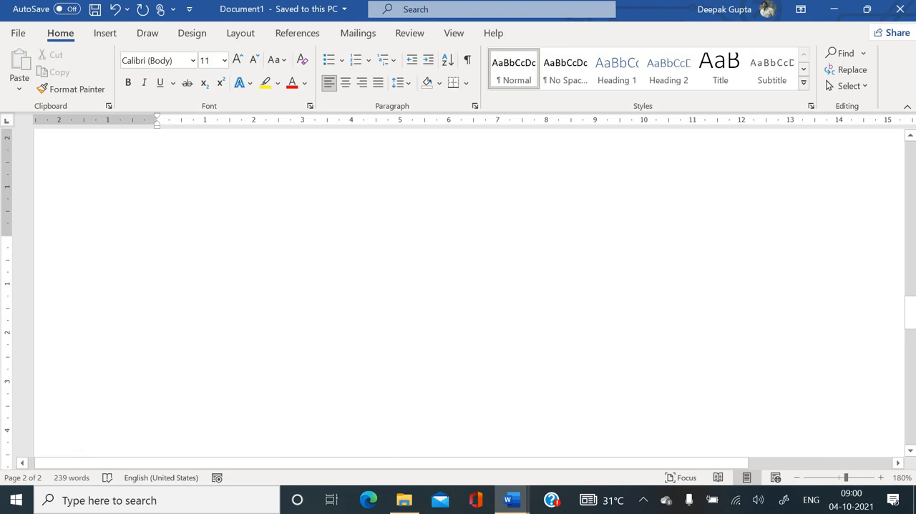
- Generate sample text of four paragraphs with three sentences each on the second page using =rand(4,3), and review it
{"action": "type", "text": "=rand("}
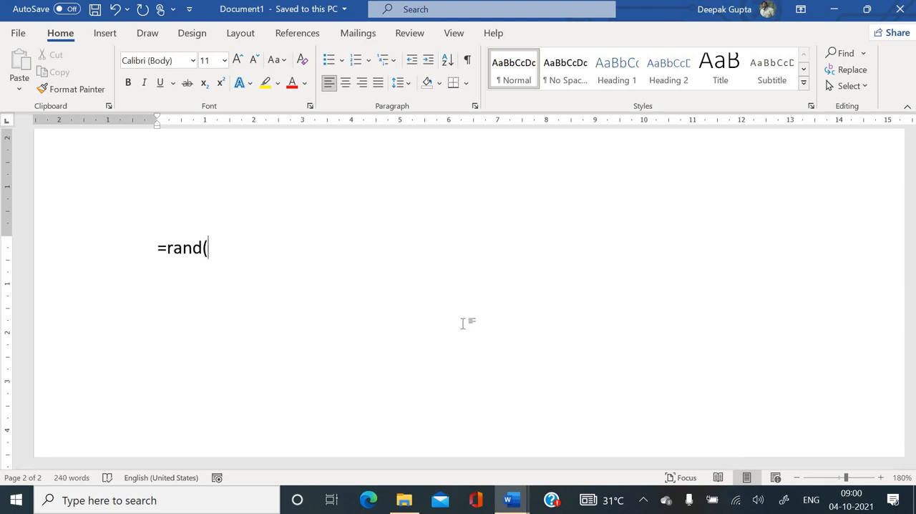
{"action": "type", "text": "4,3"}
{"action": "type", "text": ")"}
{"action": "key", "text": "Return"}
{"action": "scroll", "coordinate": [457, 286], "scroll_direction": "up", "scroll_amount": 3}
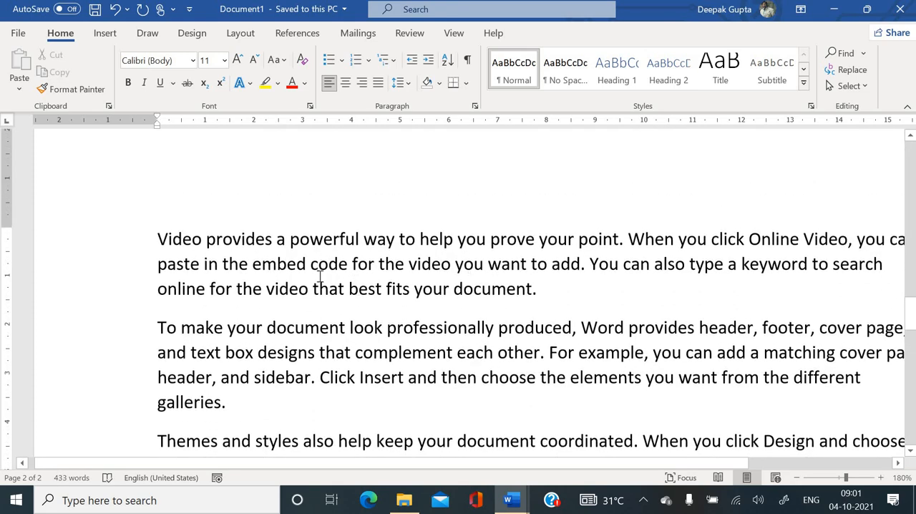
{"action": "scroll", "coordinate": [320, 277], "scroll_direction": "down", "scroll_amount": 5}
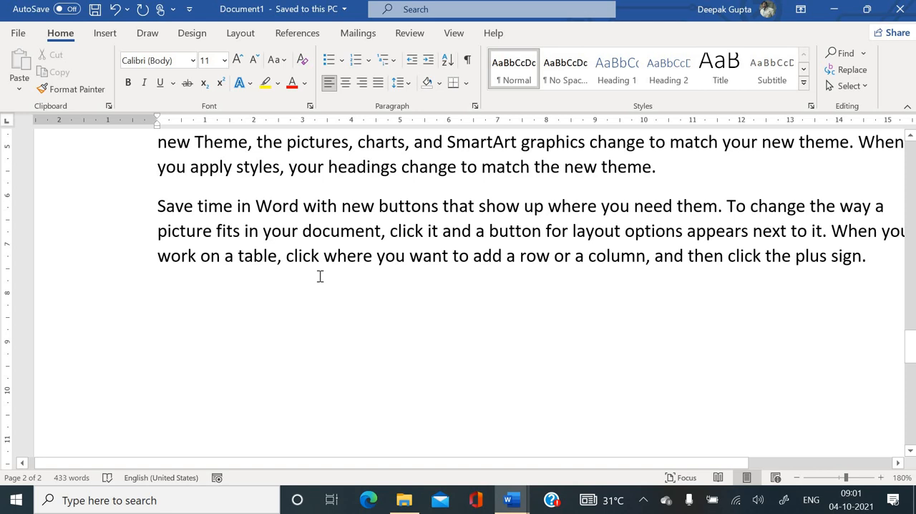
{"action": "scroll", "coordinate": [319, 277], "scroll_direction": "up", "scroll_amount": 5}
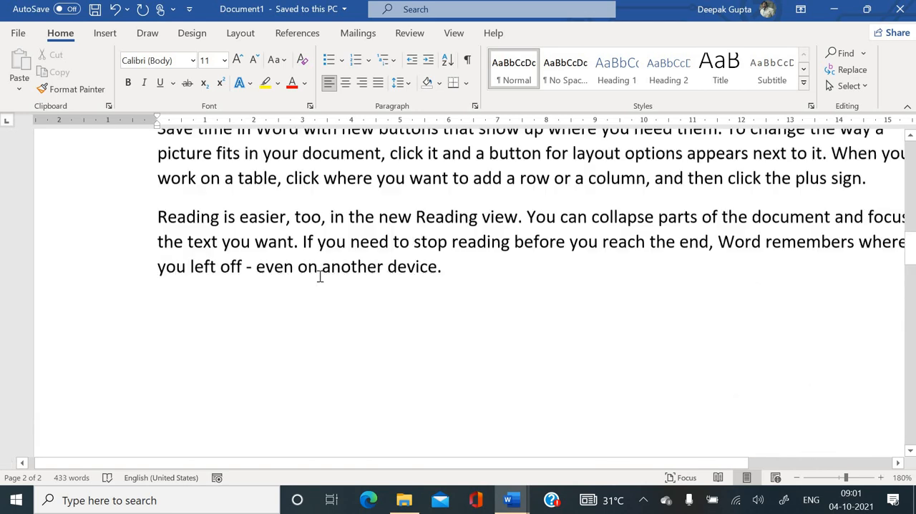
- Select the second paragraph on the first page and change its font to Courier New
{"action": "scroll", "coordinate": [320, 276], "scroll_direction": "up", "scroll_amount": 1}
{"action": "scroll", "coordinate": [319, 276], "scroll_direction": "down", "scroll_amount": 1}
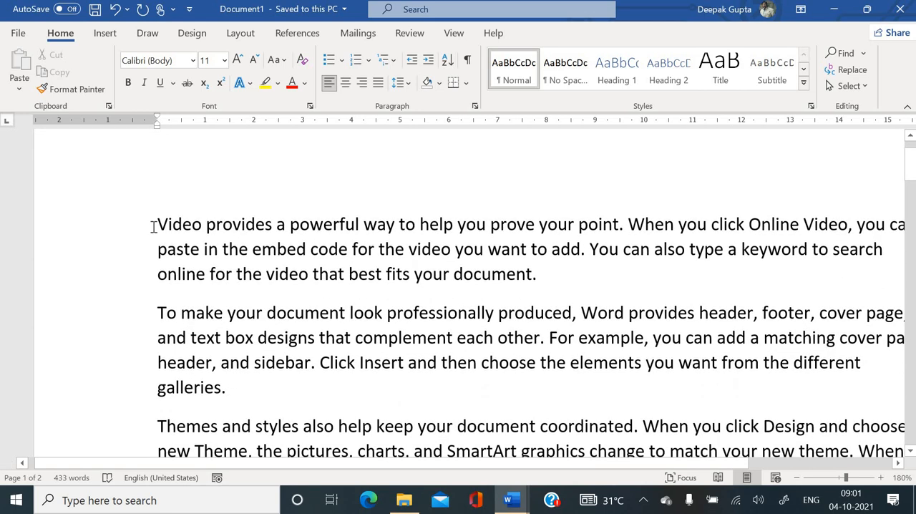
{"action": "scroll", "coordinate": [171, 272], "scroll_direction": "down", "scroll_amount": 1}
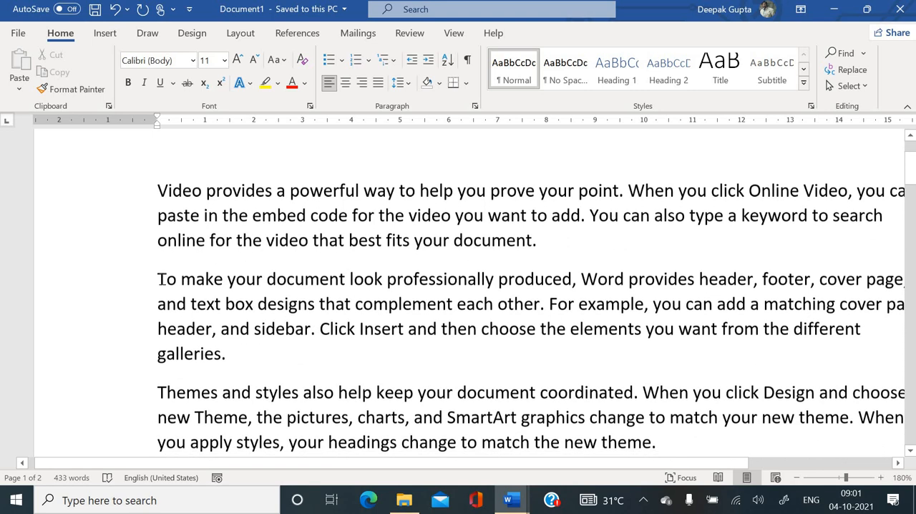
{"action": "left_click_drag", "start_coordinate": [160, 278], "coordinate": [241, 348]}
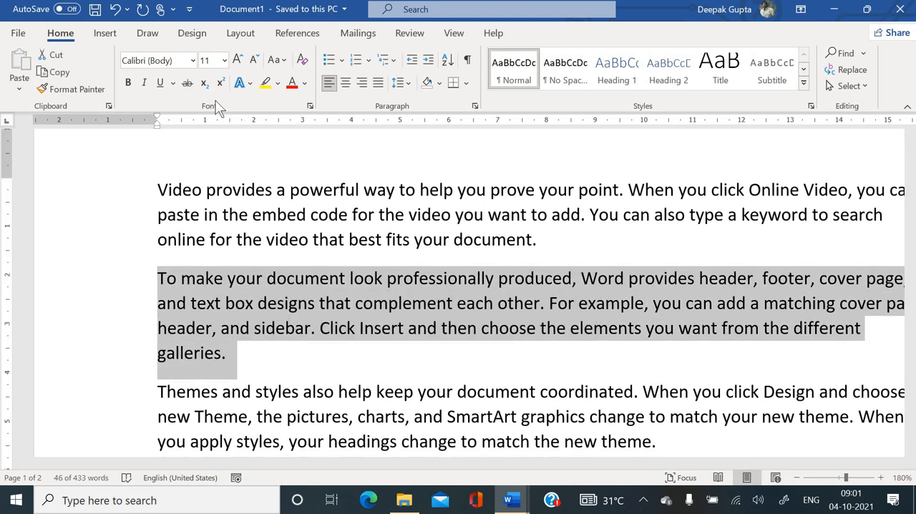
{"action": "left_click", "coordinate": [193, 61]}
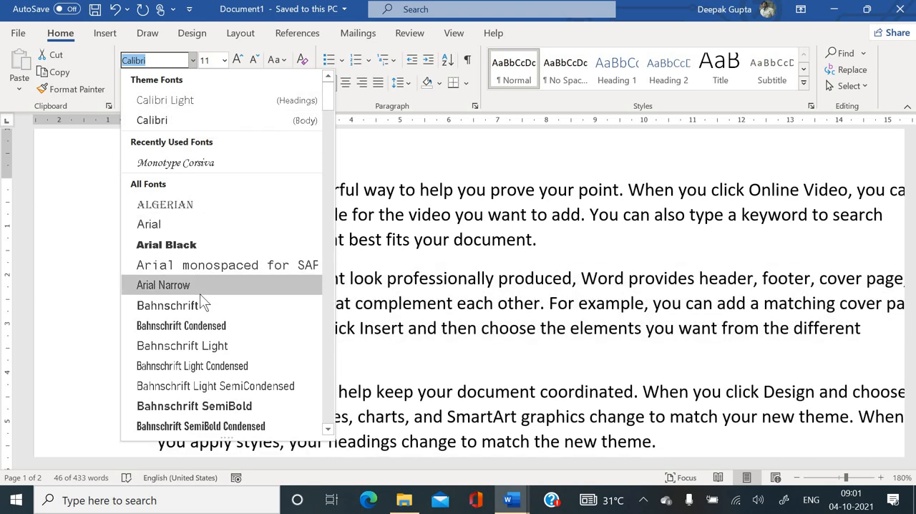
{"action": "scroll", "coordinate": [199, 300], "scroll_direction": "down", "scroll_amount": 1}
{"action": "scroll", "coordinate": [200, 293], "scroll_direction": "down", "scroll_amount": 1}
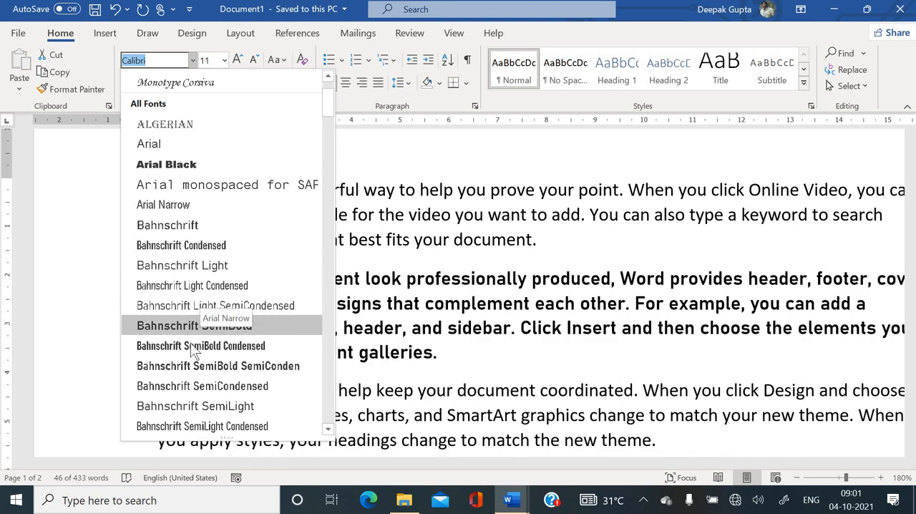
{"action": "scroll", "coordinate": [190, 343], "scroll_direction": "down", "scroll_amount": 6}
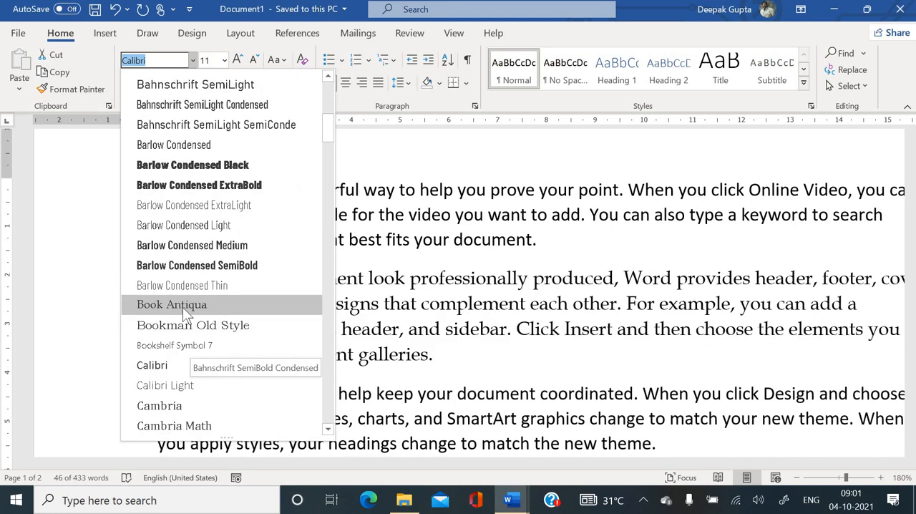
{"action": "scroll", "coordinate": [184, 314], "scroll_direction": "down", "scroll_amount": 5}
{"action": "scroll", "coordinate": [183, 308], "scroll_direction": "down", "scroll_amount": 4}
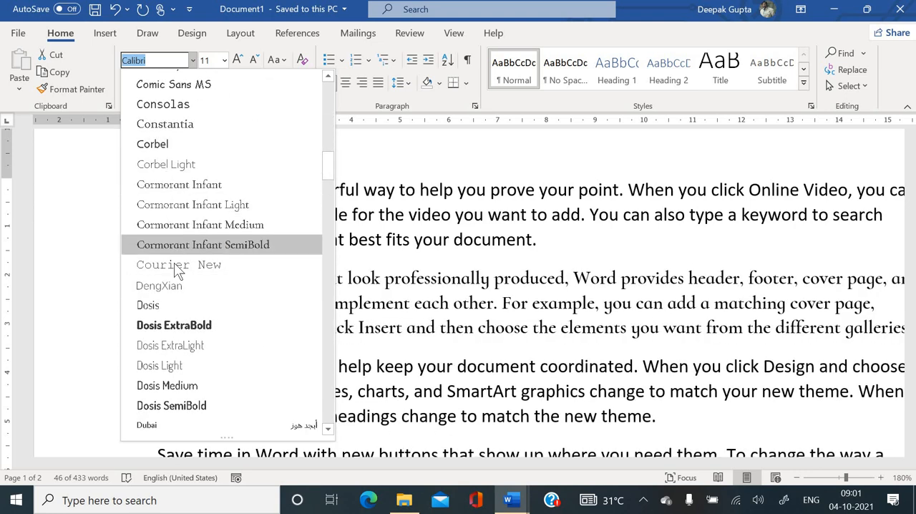
{"action": "left_click", "coordinate": [174, 264]}
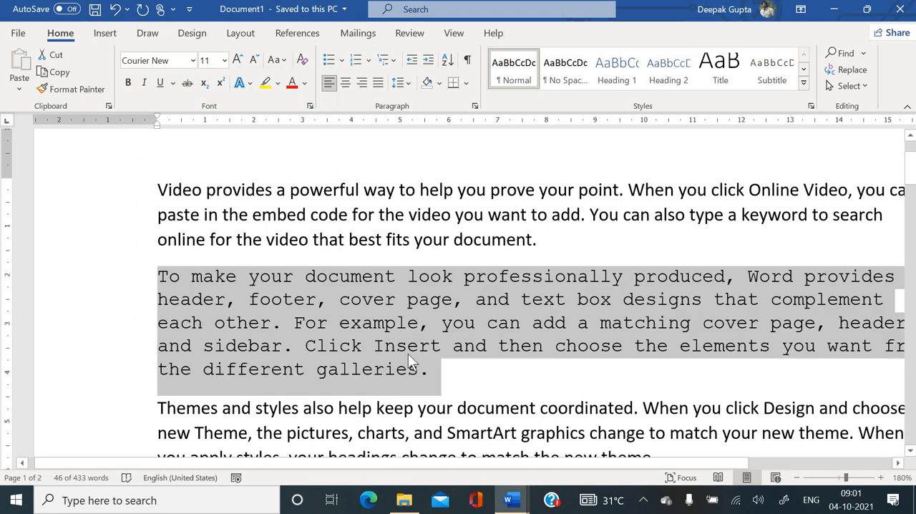
- Enlarge the selected paragraph's text stepwise to size 16 and shrink it stepwise back to 11
{"action": "left_click", "coordinate": [237, 60]}
{"action": "left_click", "coordinate": [237, 59]}
{"action": "left_click", "coordinate": [238, 60]}
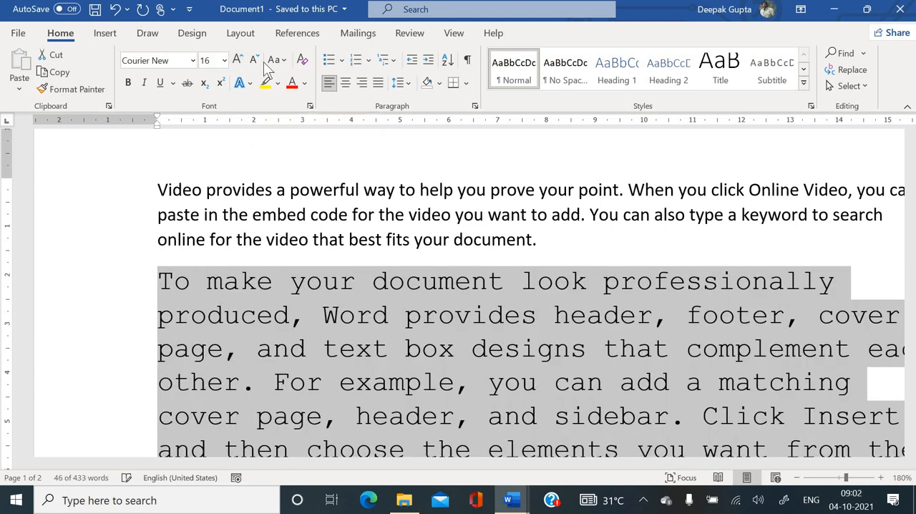
{"action": "left_click", "coordinate": [257, 61]}
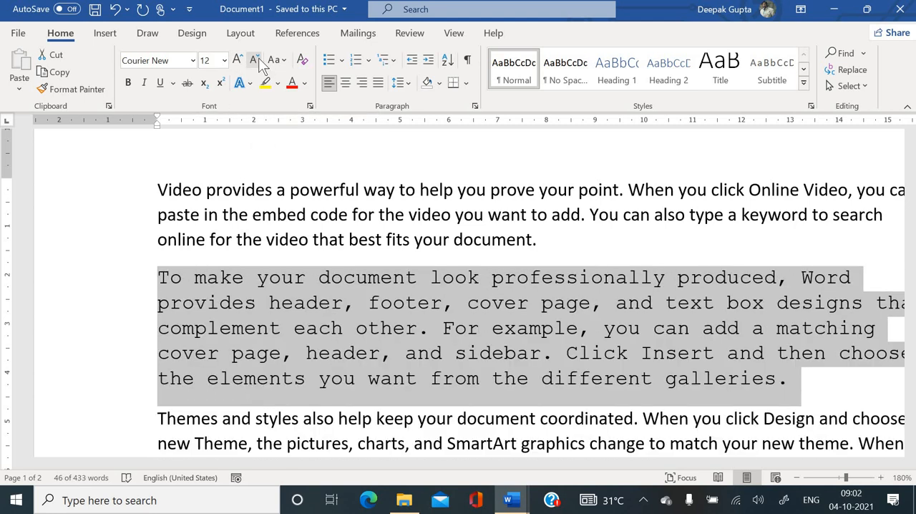
{"action": "left_click", "coordinate": [259, 61]}
- Set the selected paragraph's font size to 18 and return it to 11
{"action": "left_click", "coordinate": [224, 61]}
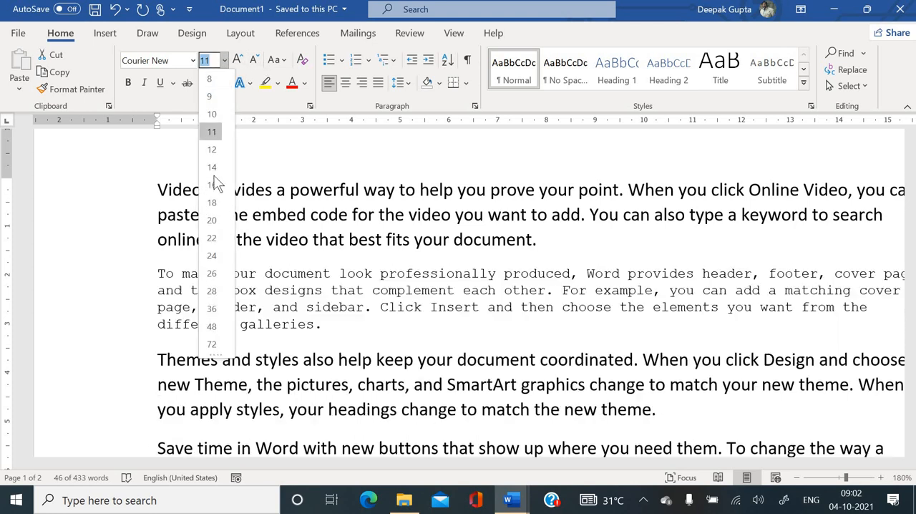
{"action": "left_click", "coordinate": [213, 203]}
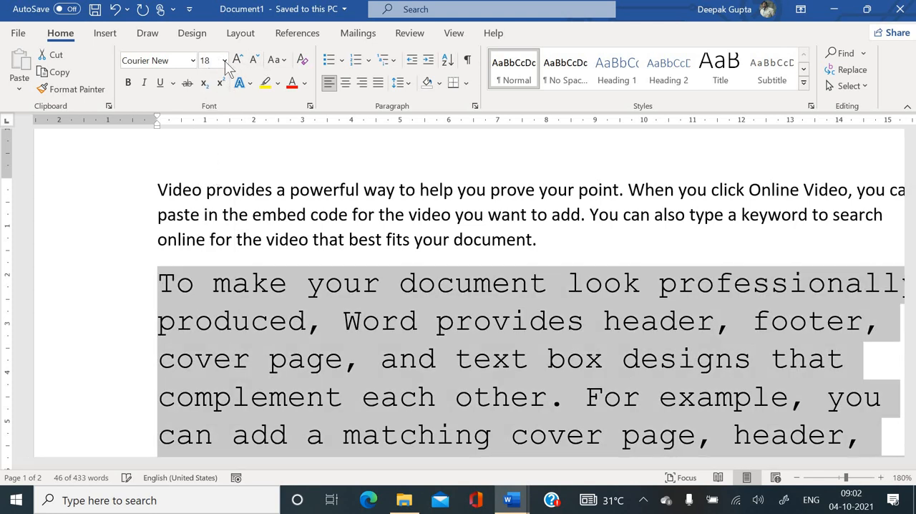
{"action": "left_click", "coordinate": [223, 61]}
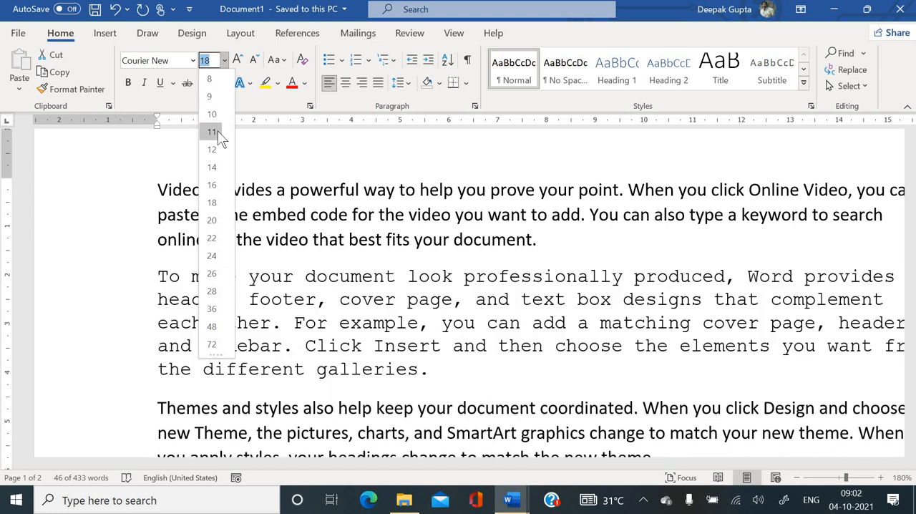
{"action": "left_click", "coordinate": [213, 132]}
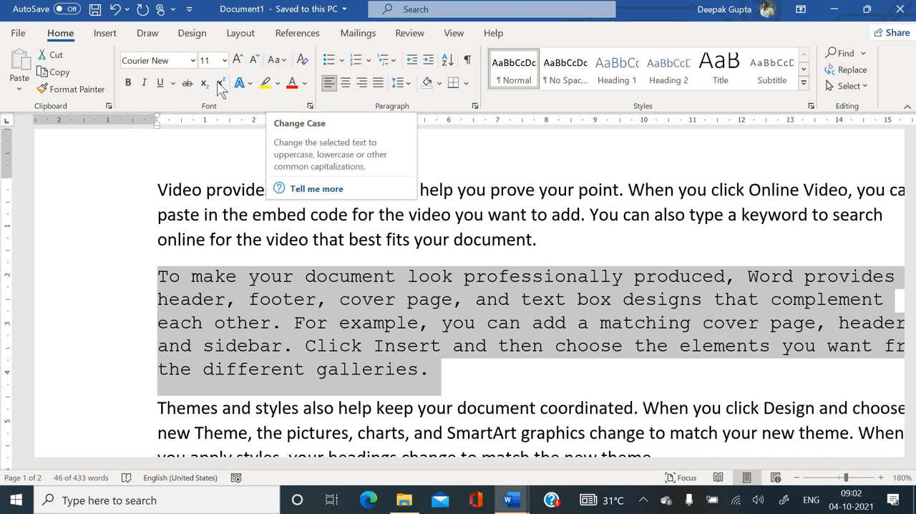
- Apply sentence case to the selected paragraph, followed by lowercase
{"action": "left_click", "coordinate": [285, 60]}
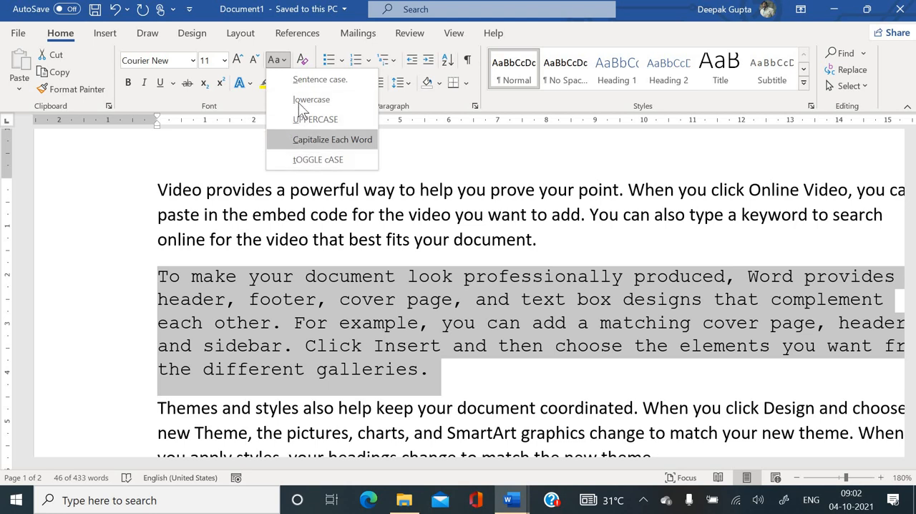
{"action": "left_click", "coordinate": [299, 77]}
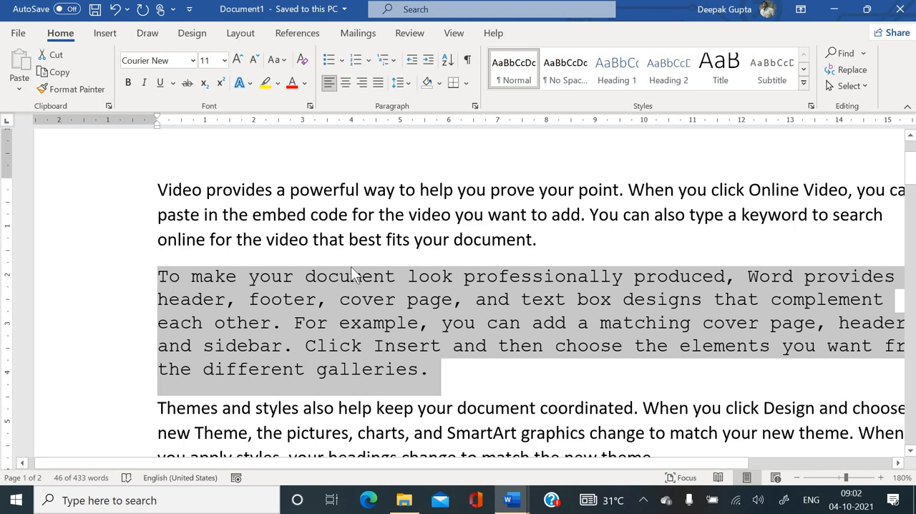
{"action": "left_click", "coordinate": [284, 62]}
{"action": "left_click", "coordinate": [289, 98]}
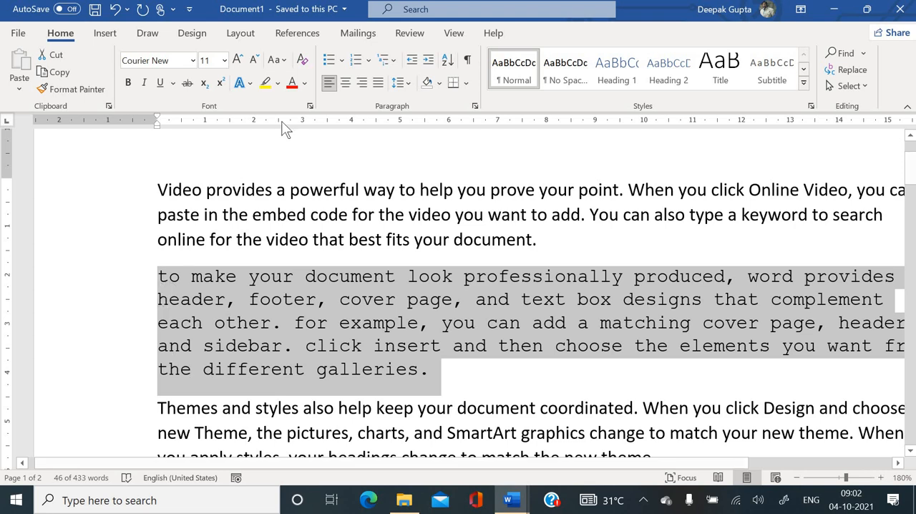
- Convert the selected paragraph to uppercase, followed by Capitalize Each Word
{"action": "left_click", "coordinate": [281, 65]}
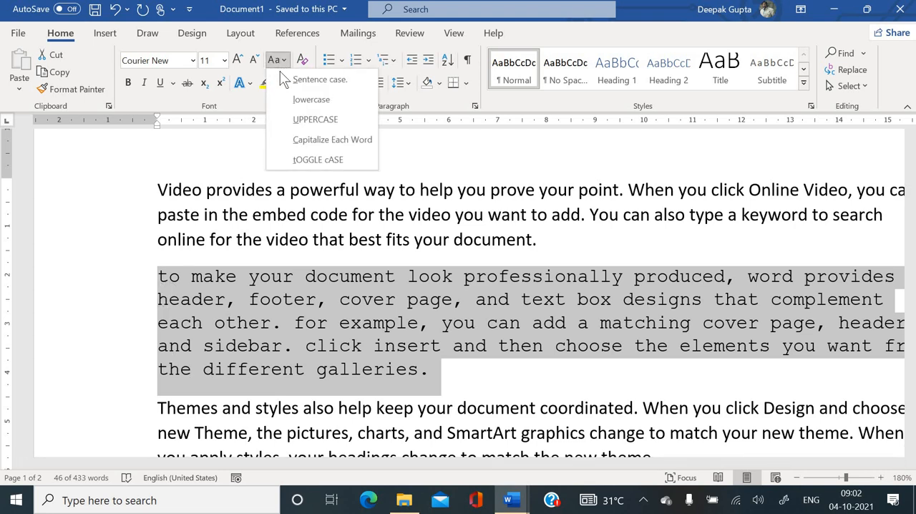
{"action": "left_click", "coordinate": [288, 118]}
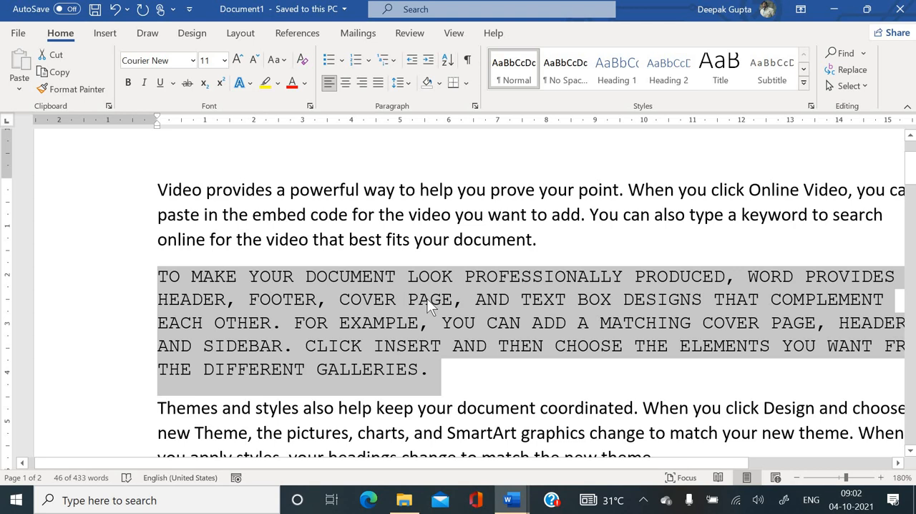
{"action": "left_click", "coordinate": [285, 61]}
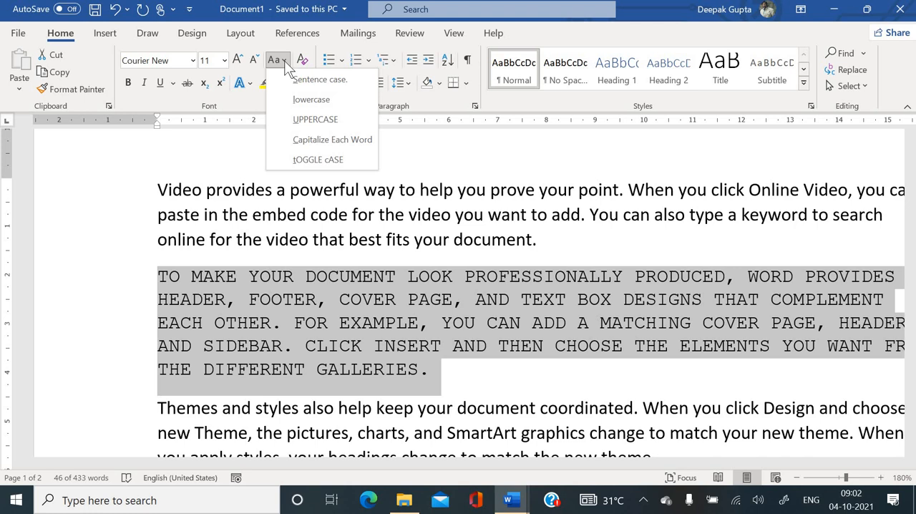
{"action": "left_click", "coordinate": [322, 138]}
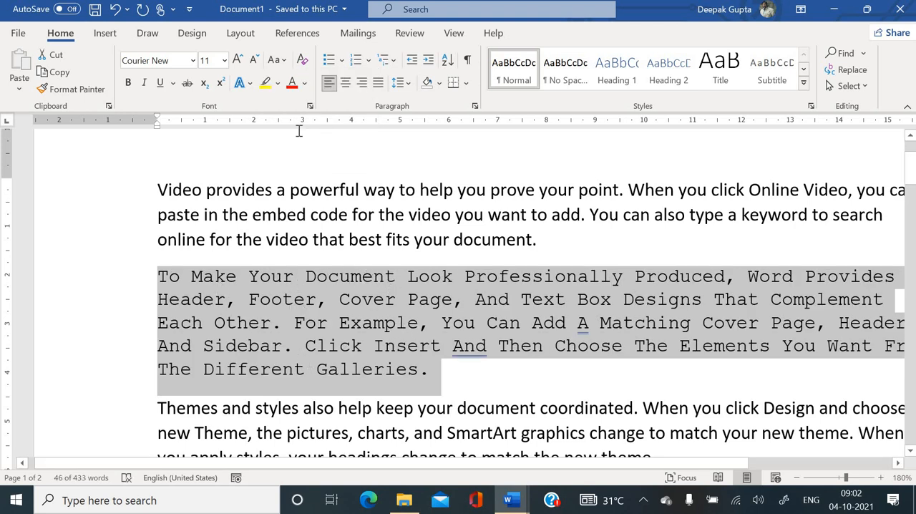
- Try toggle case on the selected paragraph and return it to sentence case
{"action": "left_click", "coordinate": [276, 60]}
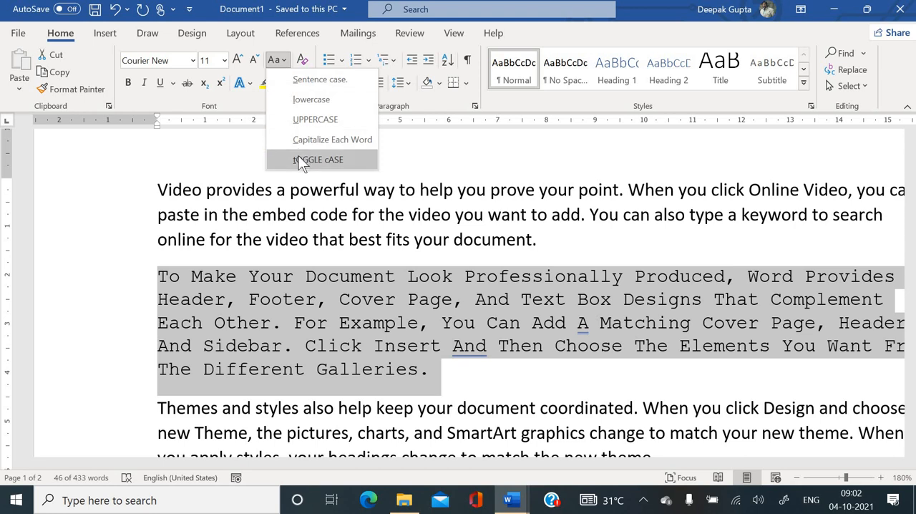
{"action": "left_click", "coordinate": [299, 157]}
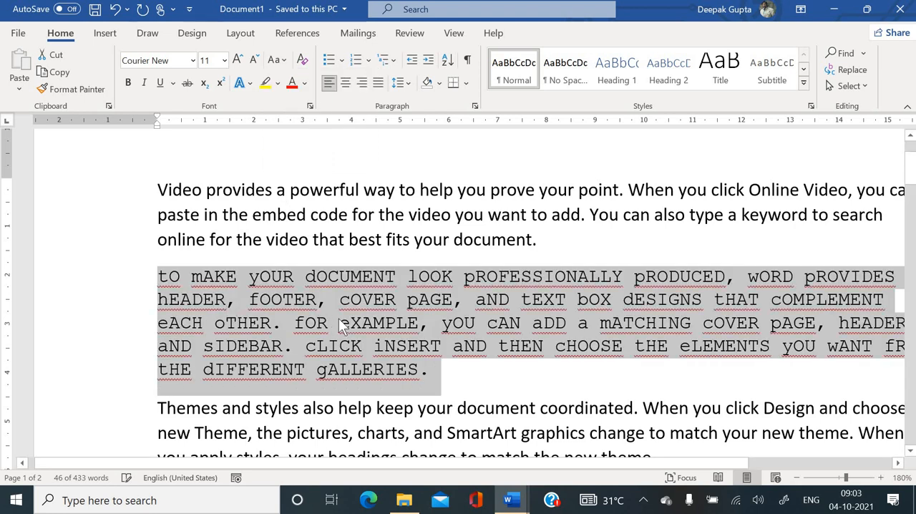
{"action": "left_click", "coordinate": [282, 63]}
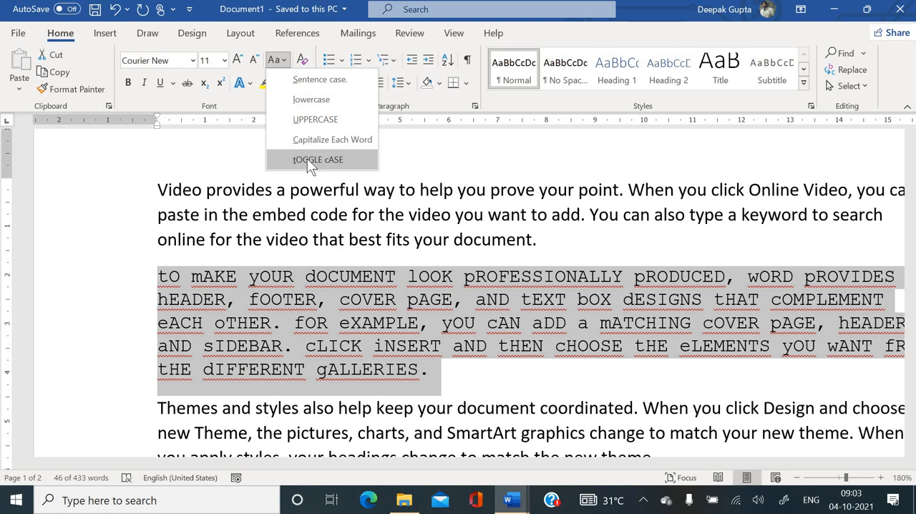
{"action": "left_click", "coordinate": [312, 82]}
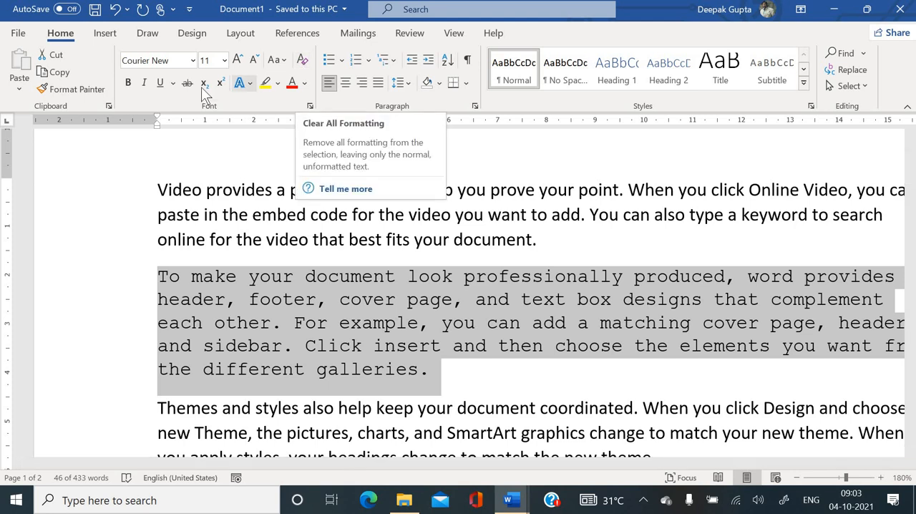
- Make the selected paragraph bold and italic
{"action": "left_click", "coordinate": [129, 84]}
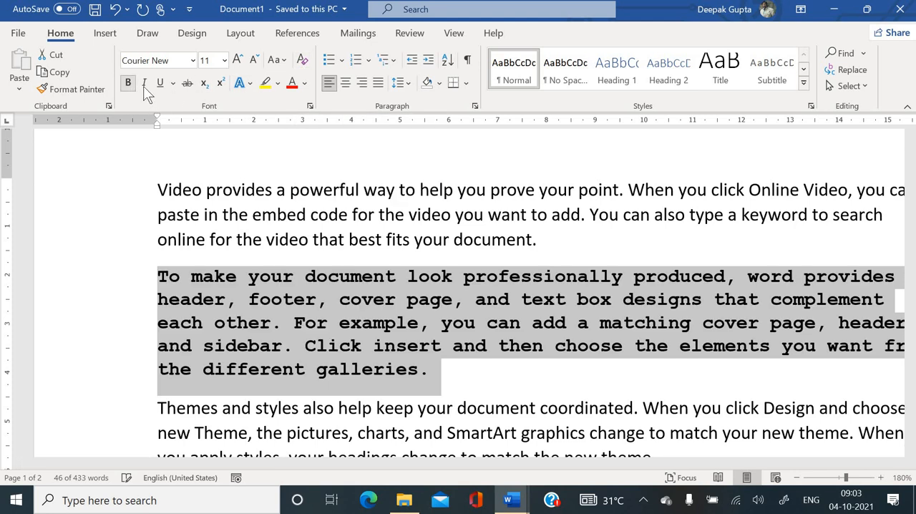
{"action": "left_click", "coordinate": [145, 83]}
{"action": "left_click", "coordinate": [144, 83]}
{"action": "left_click", "coordinate": [144, 84]}
{"action": "left_click", "coordinate": [144, 84]}
{"action": "left_click", "coordinate": [144, 84]}
- Underline the selected paragraph and change the underline style to dotted
{"action": "left_click", "coordinate": [158, 84]}
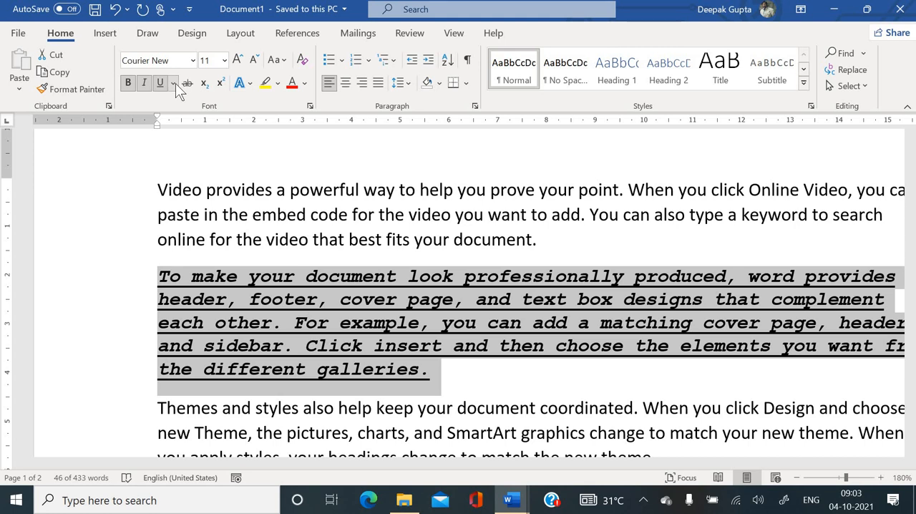
{"action": "left_click", "coordinate": [175, 83]}
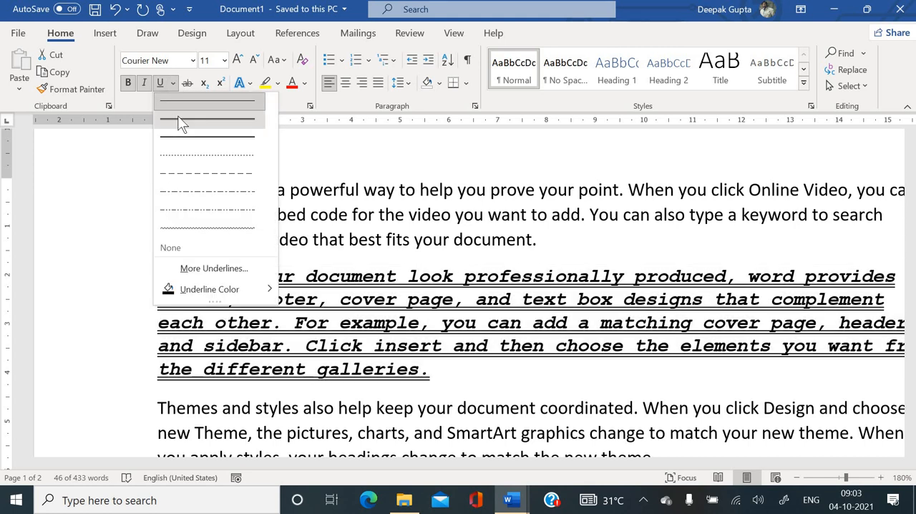
{"action": "left_click", "coordinate": [178, 155]}
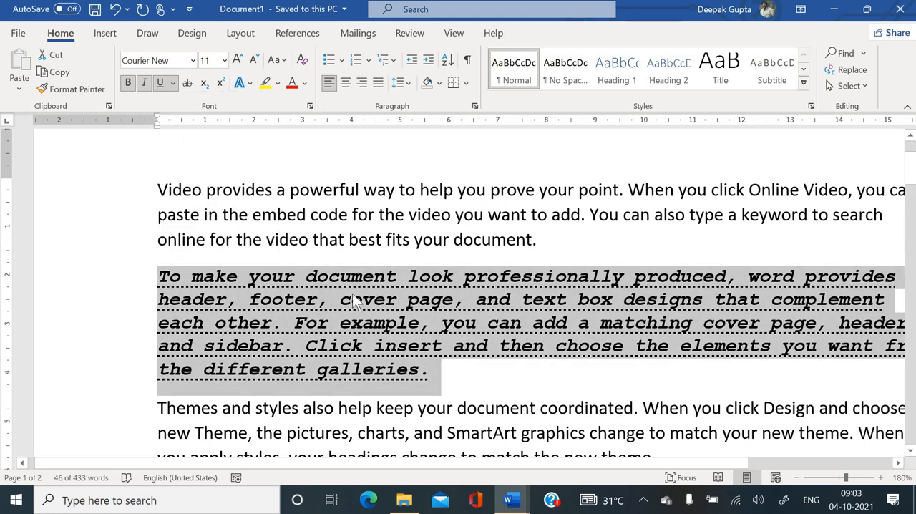
- Apply strikethrough to the selected paragraph
{"action": "left_click", "coordinate": [187, 83]}
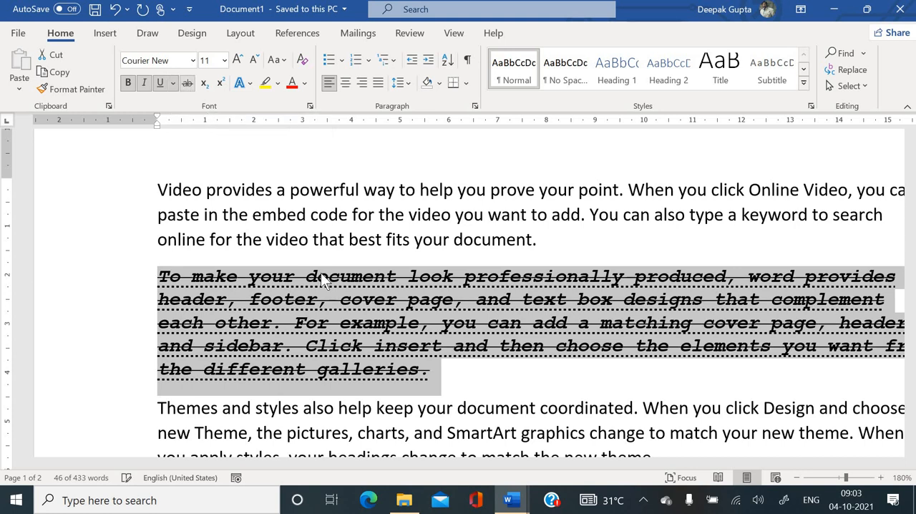
{"action": "scroll", "coordinate": [468, 331], "scroll_direction": "down", "scroll_amount": 2}
{"action": "scroll", "coordinate": [469, 326], "scroll_direction": "up", "scroll_amount": 1}
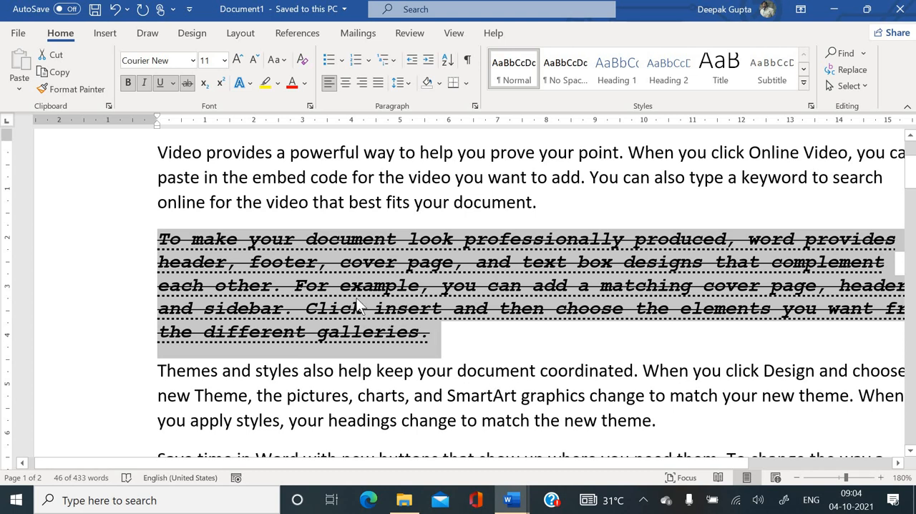
{"action": "scroll", "coordinate": [337, 279], "scroll_direction": "up", "scroll_amount": 1}
{"action": "scroll", "coordinate": [337, 279], "scroll_direction": "down", "scroll_amount": 1}
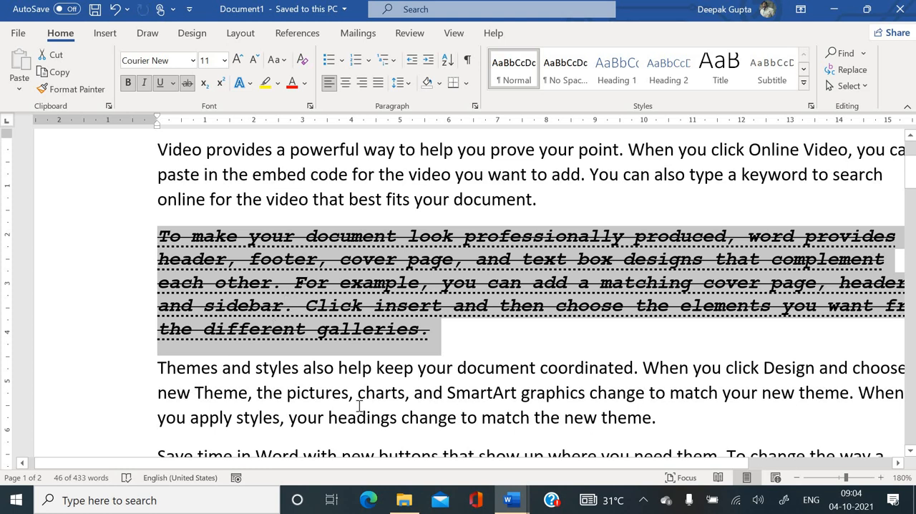
{"action": "scroll", "coordinate": [359, 405], "scroll_direction": "down", "scroll_amount": 1}
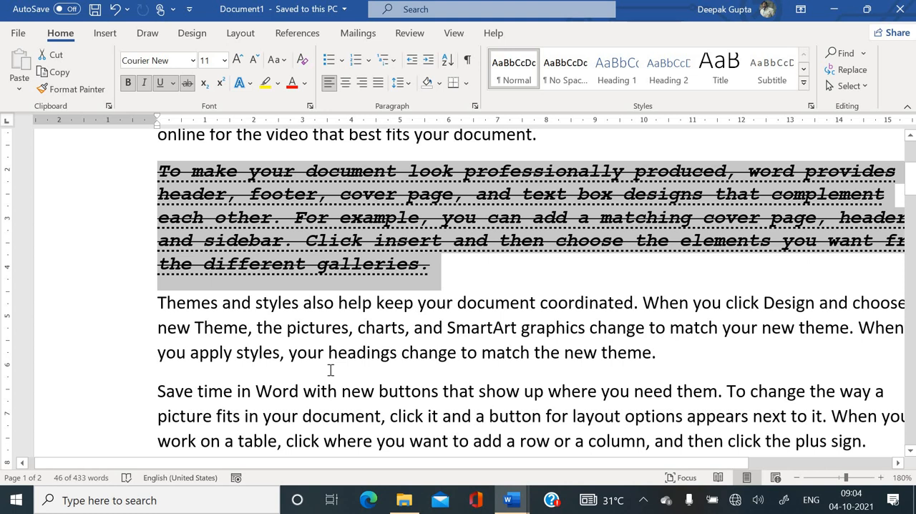
{"action": "scroll", "coordinate": [190, 212], "scroll_direction": "up", "scroll_amount": 1}
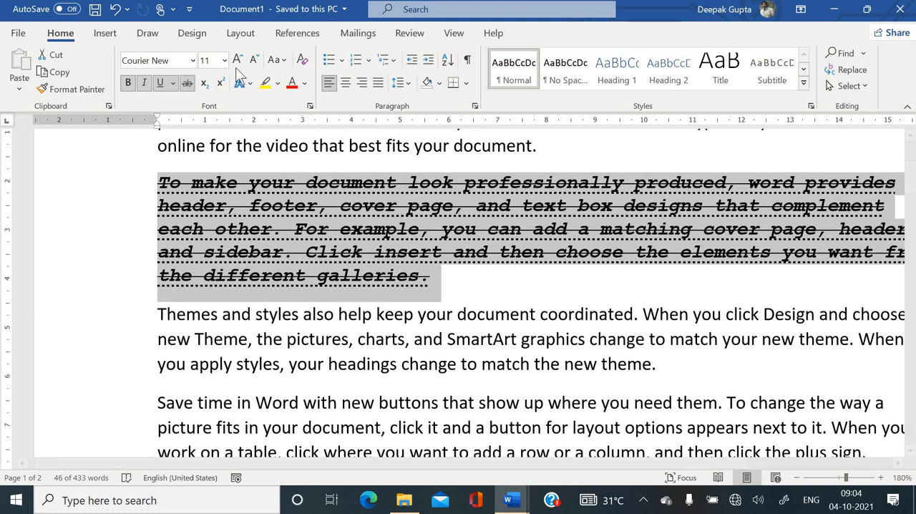
- Change the selected paragraph's font color to red and toggle its strikethrough off and on again
{"action": "left_click", "coordinate": [291, 83]}
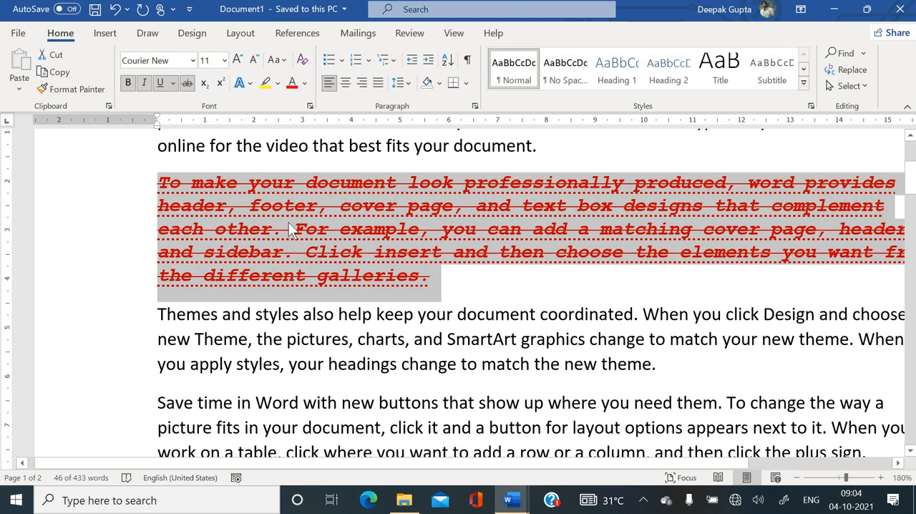
{"action": "left_click", "coordinate": [193, 84]}
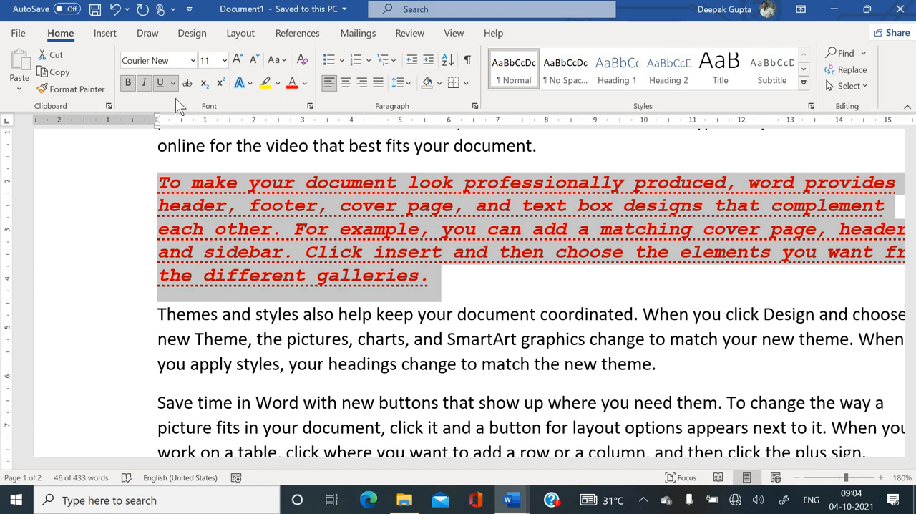
{"action": "left_click", "coordinate": [186, 84]}
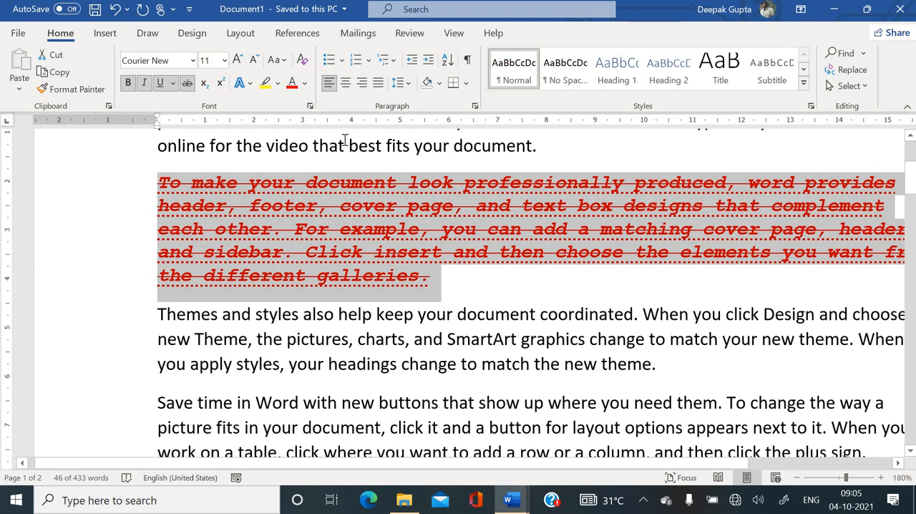
- Clear all formatting from the selected paragraph
{"action": "left_click", "coordinate": [304, 65]}
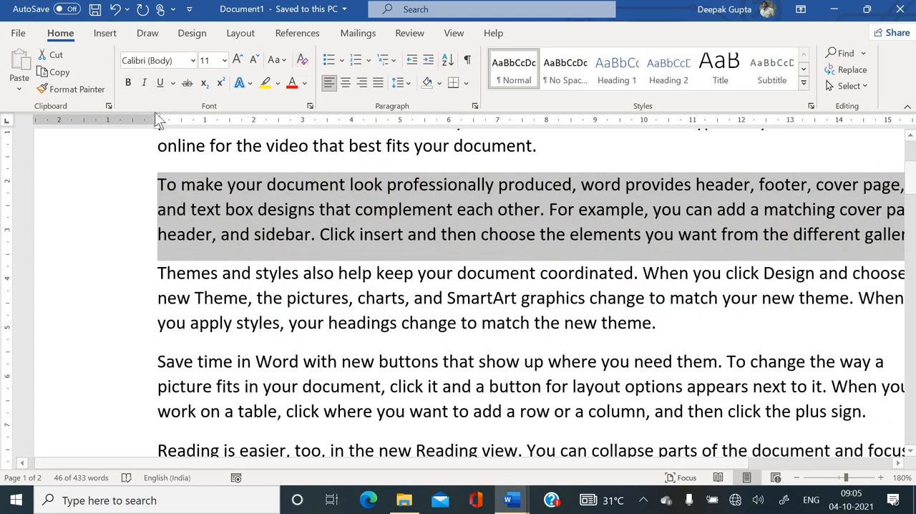
- Apply bold, italic and underline to the selected paragraph
{"action": "left_click", "coordinate": [128, 82]}
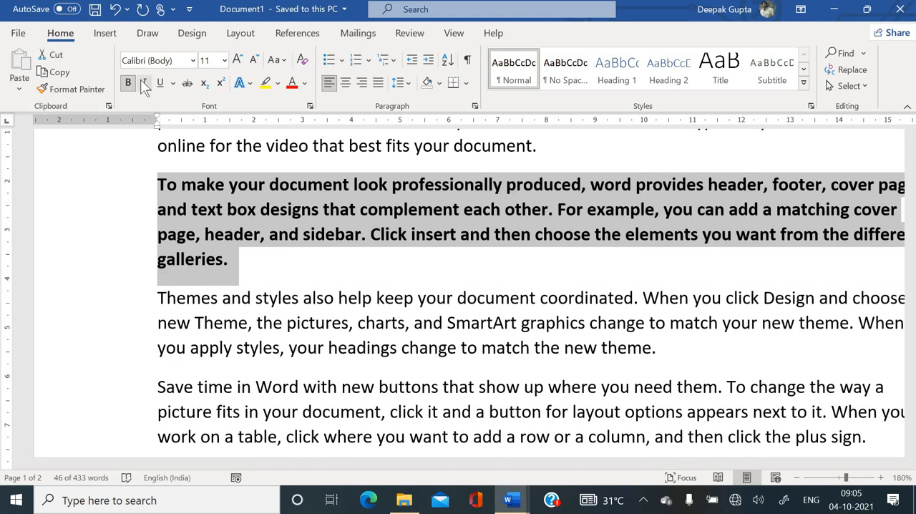
{"action": "left_click", "coordinate": [144, 83]}
{"action": "left_click", "coordinate": [164, 83]}
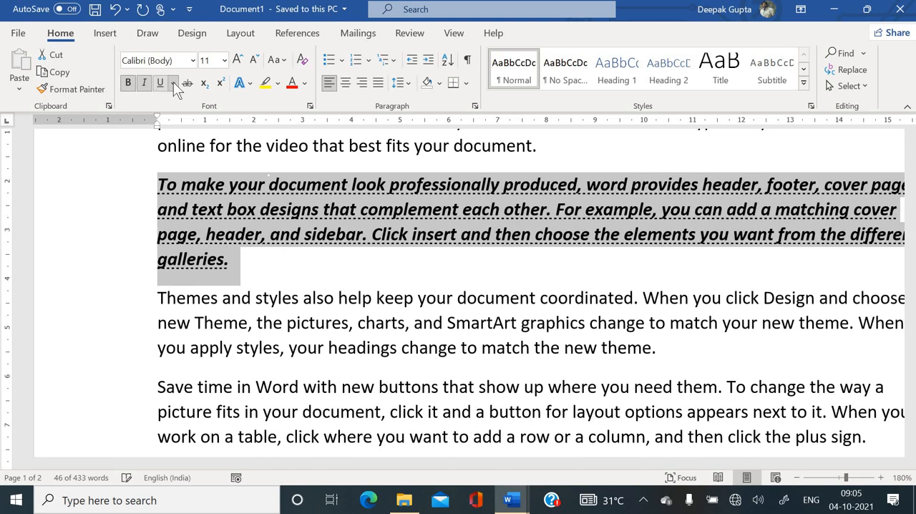
- Color the selected paragraph red and strike it through, and change its font color to black
{"action": "left_click", "coordinate": [299, 84]}
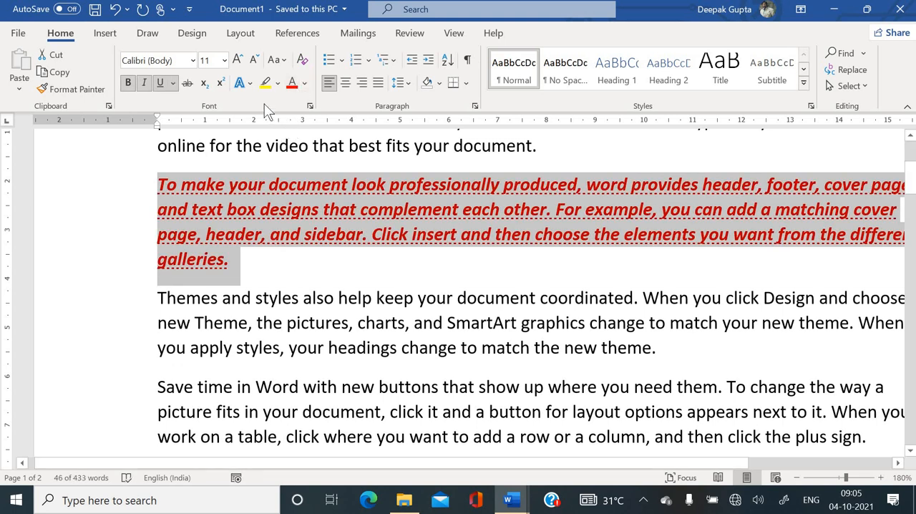
{"action": "left_click", "coordinate": [188, 83]}
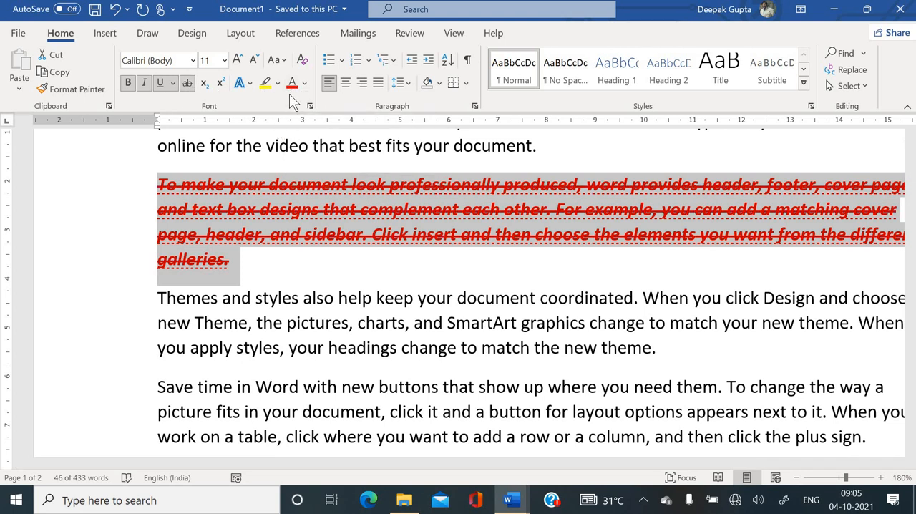
{"action": "left_click", "coordinate": [306, 83]}
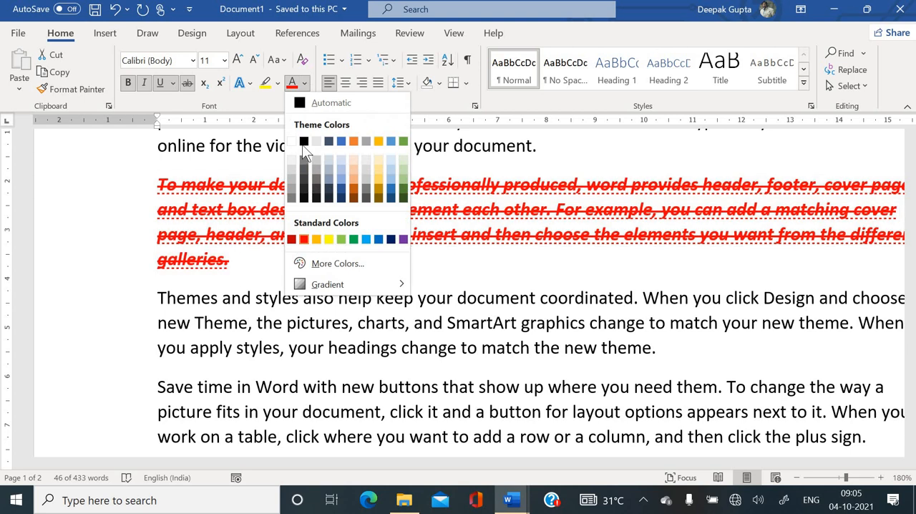
{"action": "left_click", "coordinate": [304, 141]}
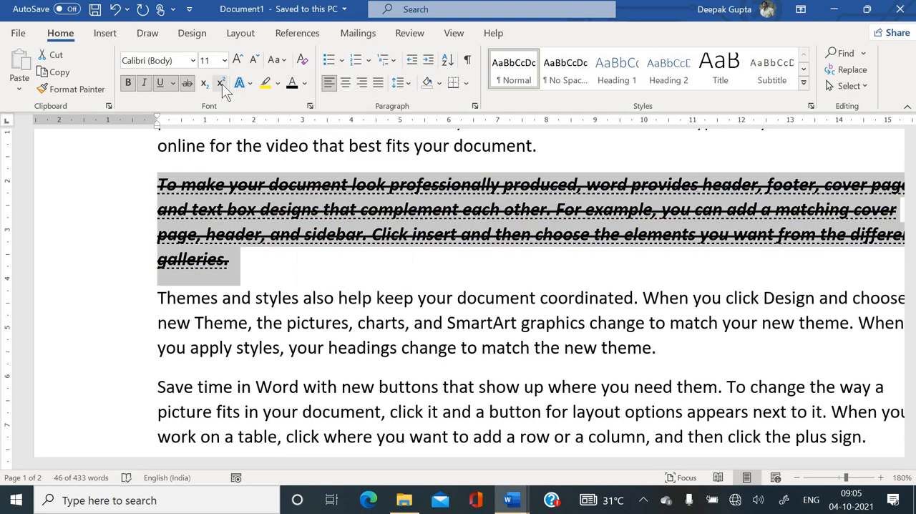
- Remove the strikethrough, underline, italic and bold from the selected paragraph one by one
{"action": "left_click", "coordinate": [188, 83]}
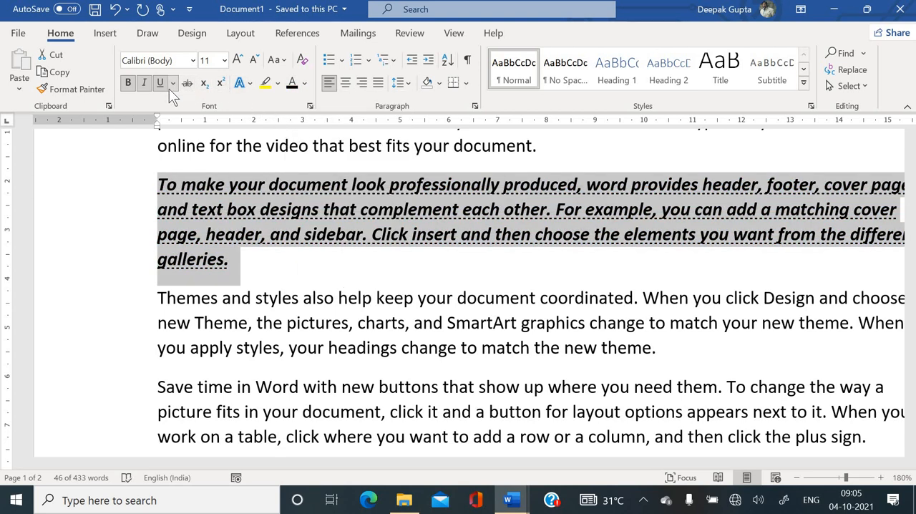
{"action": "left_click", "coordinate": [162, 86]}
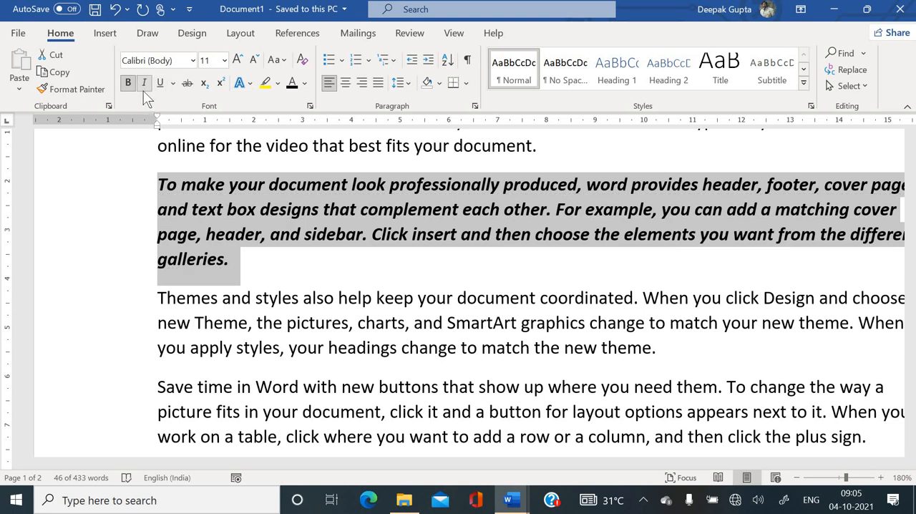
{"action": "left_click", "coordinate": [144, 86]}
{"action": "left_click", "coordinate": [128, 83]}
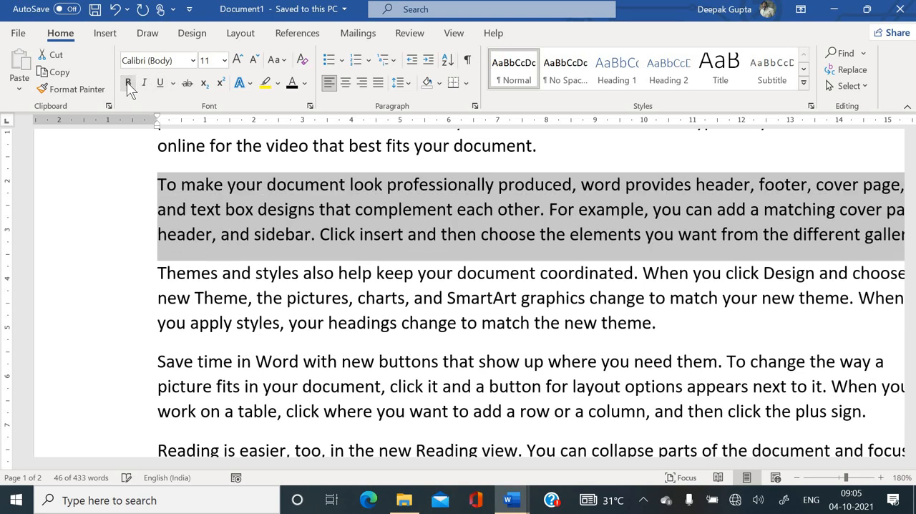
- Reapply bold, italic and underline to the selected paragraph, and clear all its formatting at once
{"action": "left_click", "coordinate": [127, 81]}
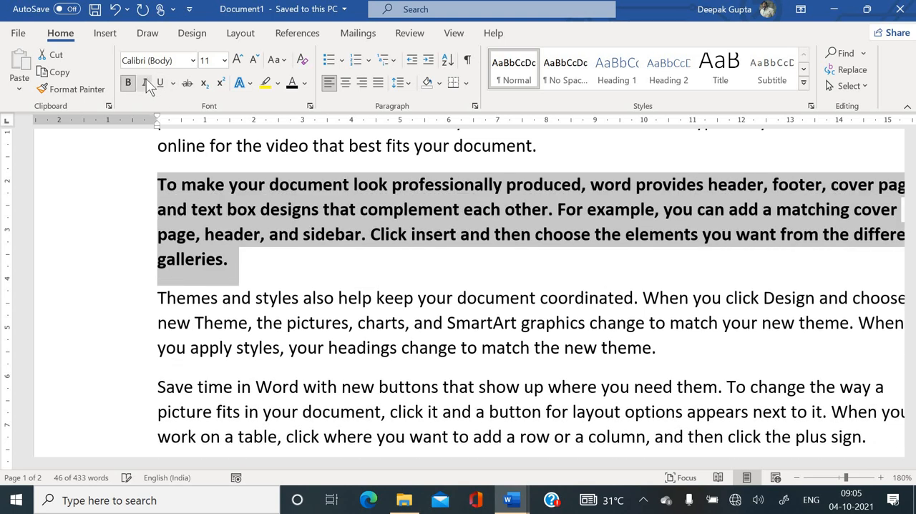
{"action": "left_click", "coordinate": [145, 78]}
{"action": "left_click", "coordinate": [158, 83]}
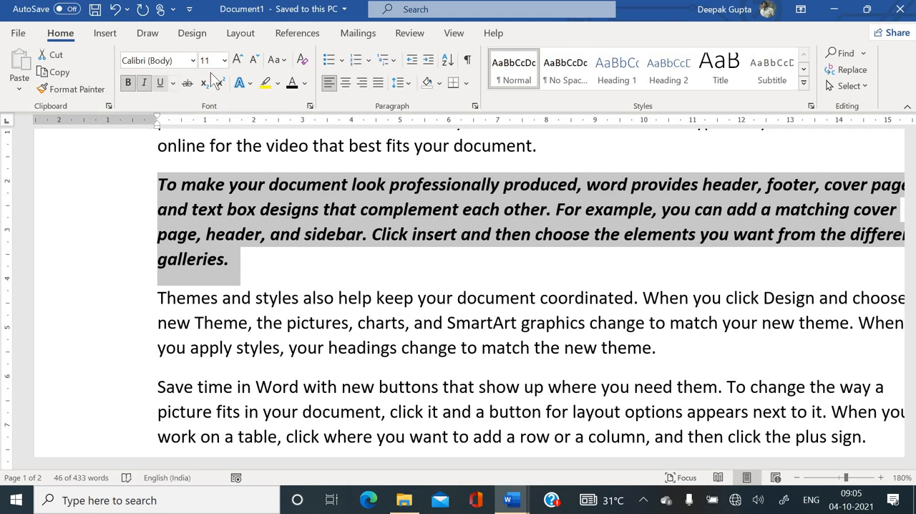
{"action": "left_click", "coordinate": [303, 62]}
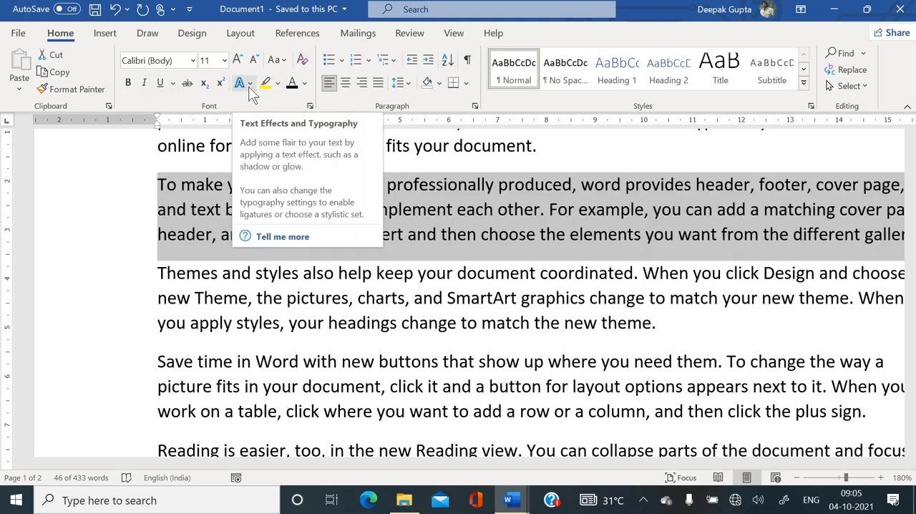
- Set the selected paragraph's font to Arial Black and apply the text effect with white fill, blue outline and blue glow
{"action": "left_click", "coordinate": [192, 61]}
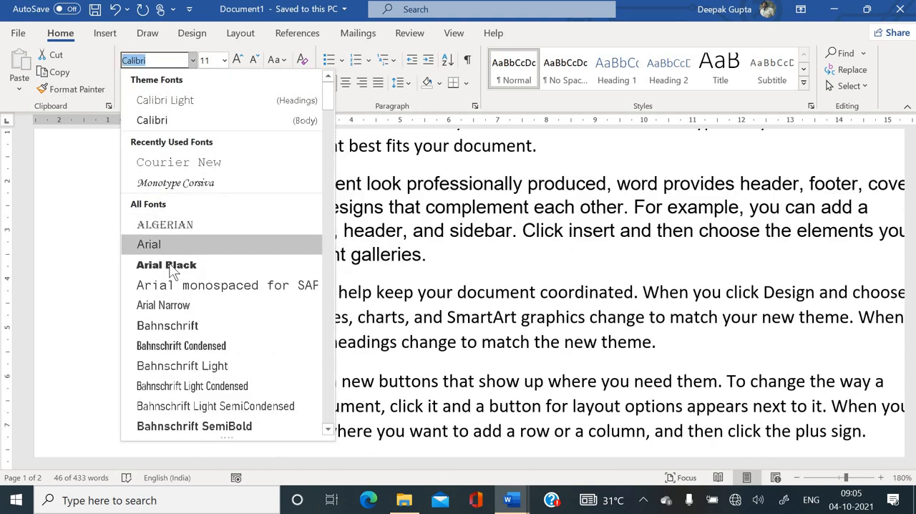
{"action": "left_click", "coordinate": [169, 264]}
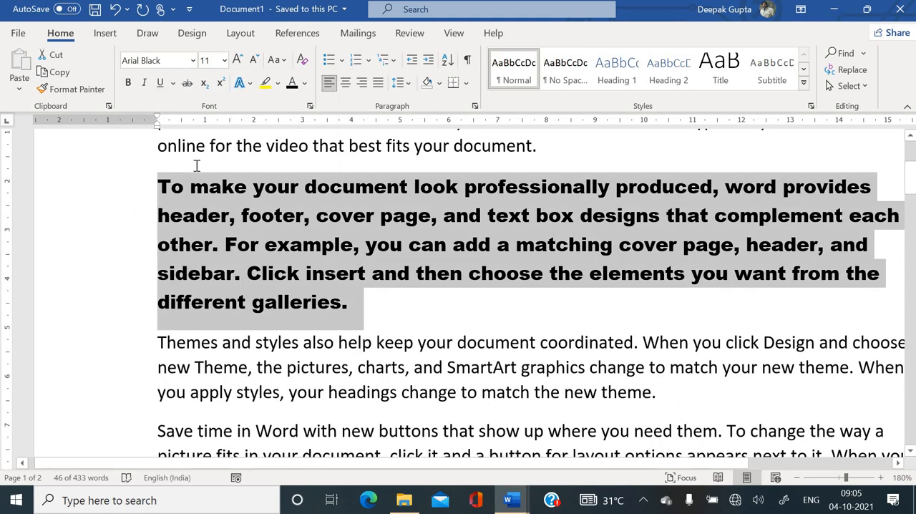
{"action": "left_click", "coordinate": [250, 84]}
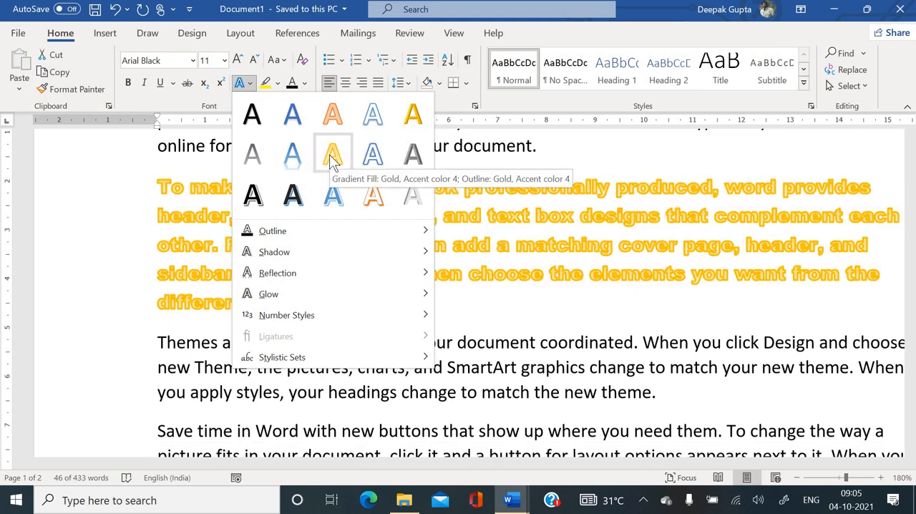
{"action": "left_click", "coordinate": [372, 163]}
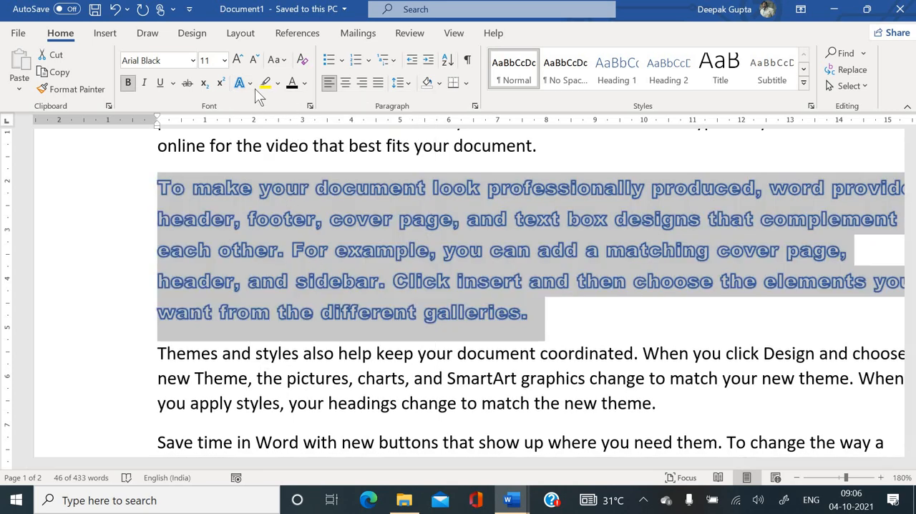
- Change the selected paragraph's text outline color to the orange theme color
{"action": "left_click", "coordinate": [251, 83]}
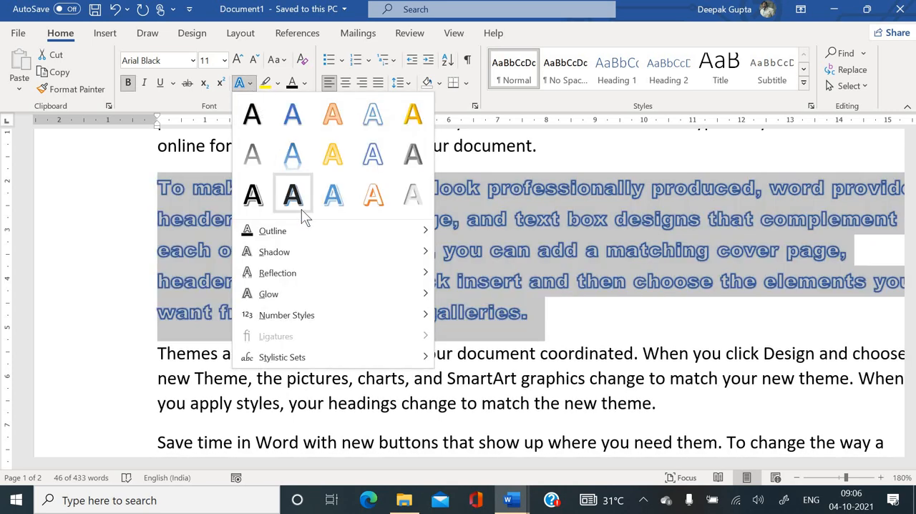
{"action": "mouse_move", "coordinate": [330, 231]}
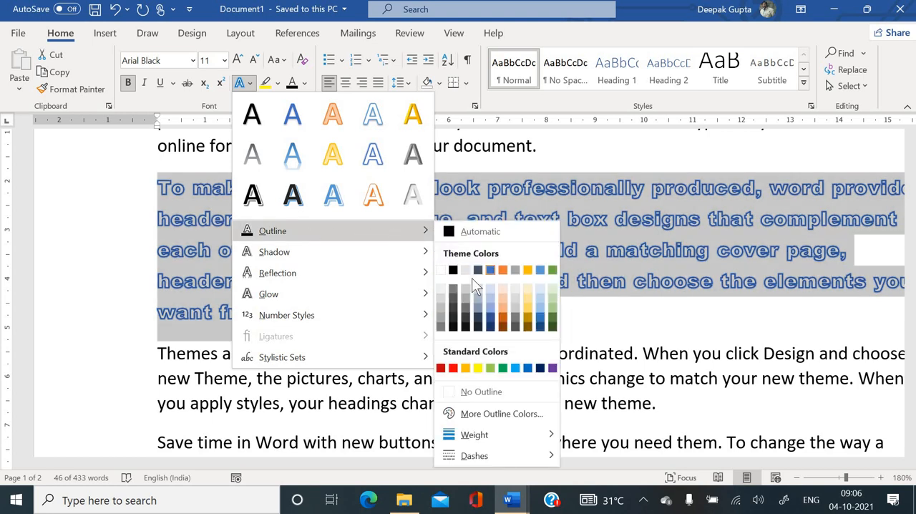
{"action": "left_click", "coordinate": [502, 269]}
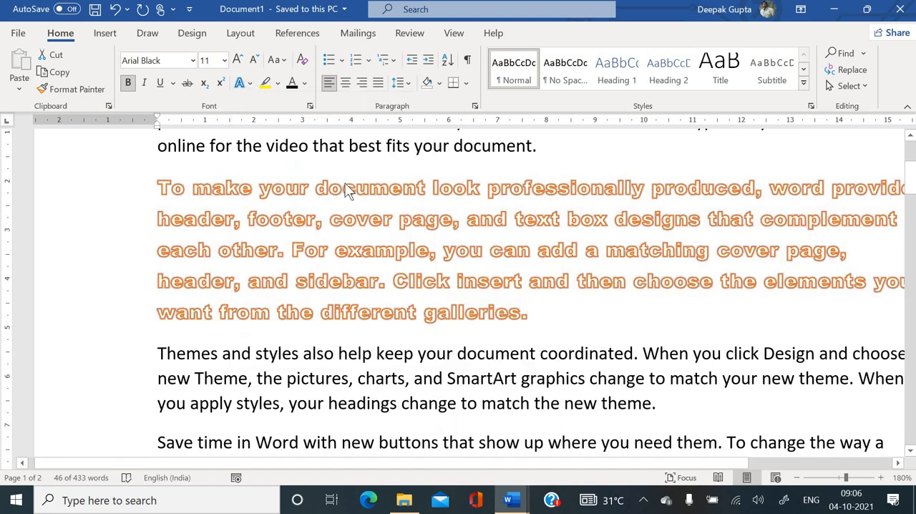
- Give the selected paragraph's text the third Perspective shadow, which falls below the letters
{"action": "left_click", "coordinate": [250, 83]}
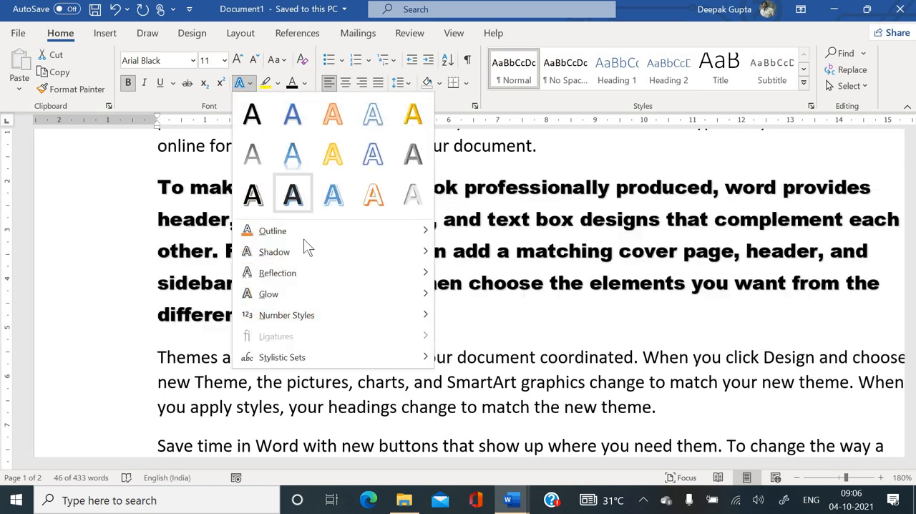
{"action": "mouse_move", "coordinate": [410, 252]}
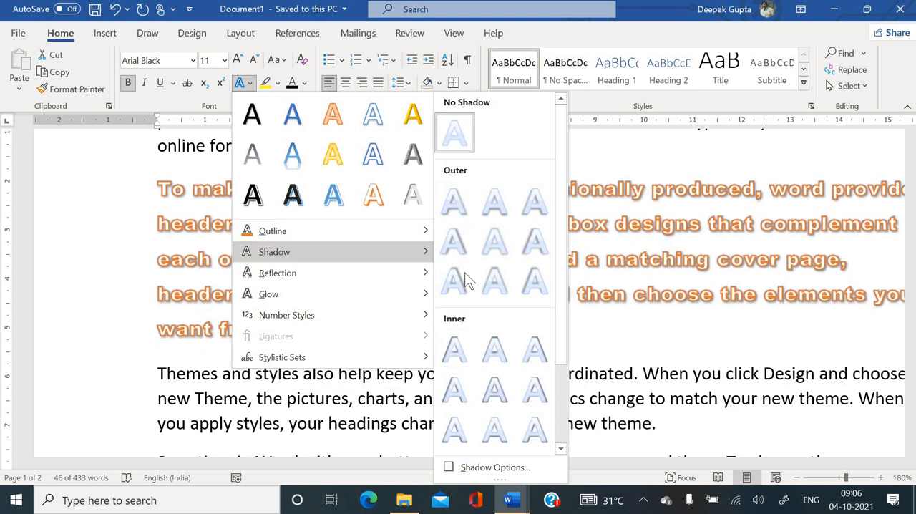
{"action": "scroll", "coordinate": [465, 285], "scroll_direction": "down", "scroll_amount": 2}
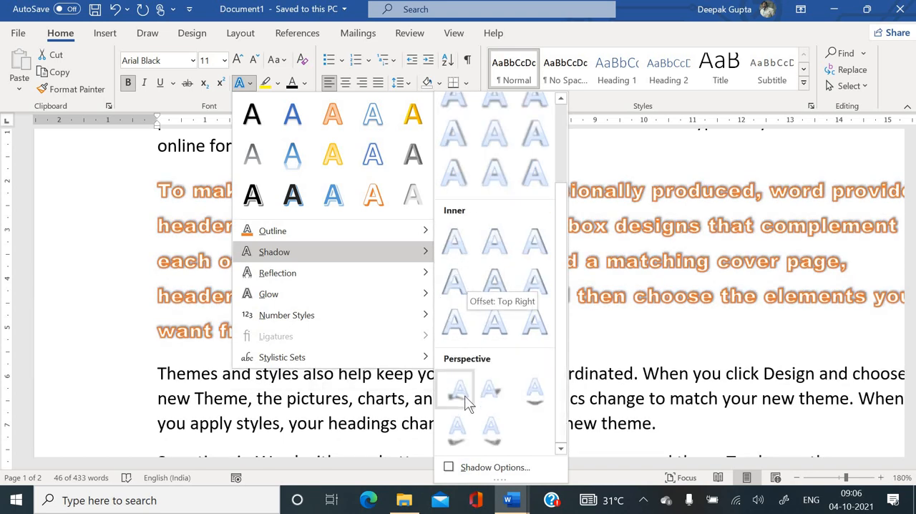
{"action": "left_click", "coordinate": [525, 393]}
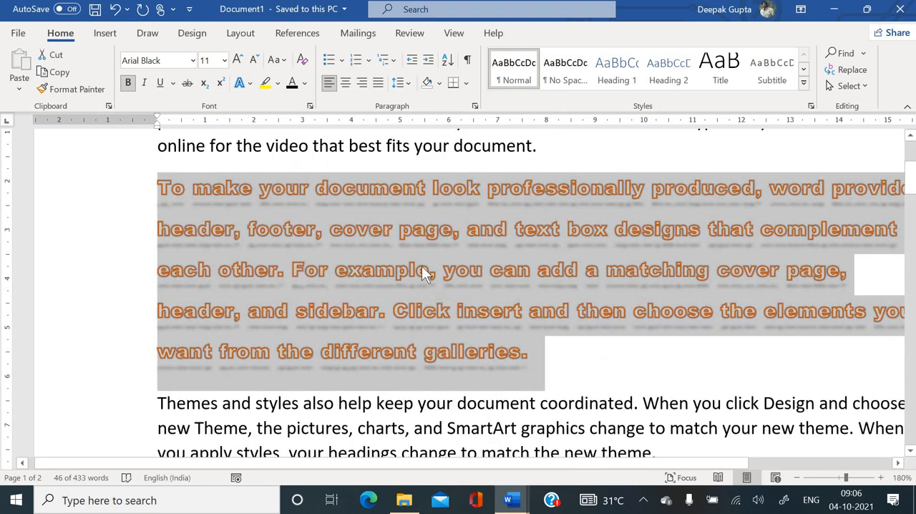
- Add the first reflection variation of the second row to the selected paragraph's text, and deselect the paragraph
{"action": "left_click", "coordinate": [250, 83]}
{"action": "mouse_move", "coordinate": [344, 279]}
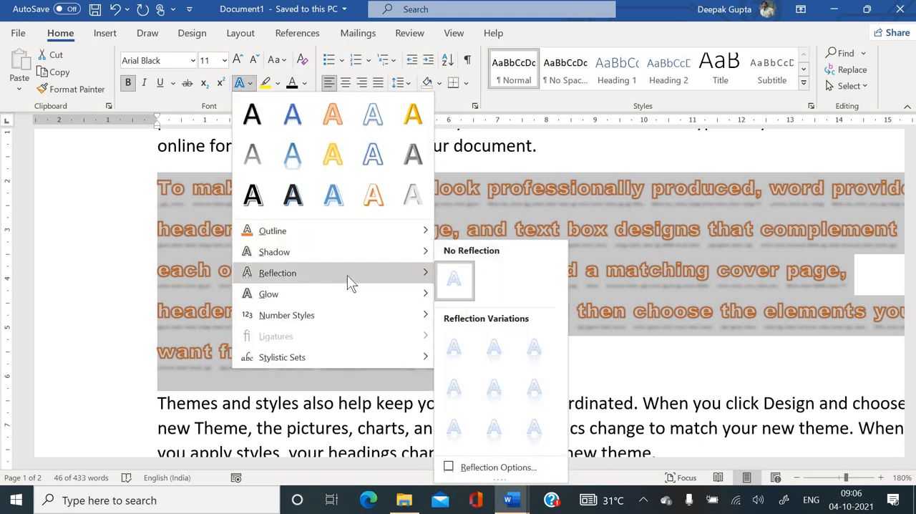
{"action": "left_click", "coordinate": [465, 384]}
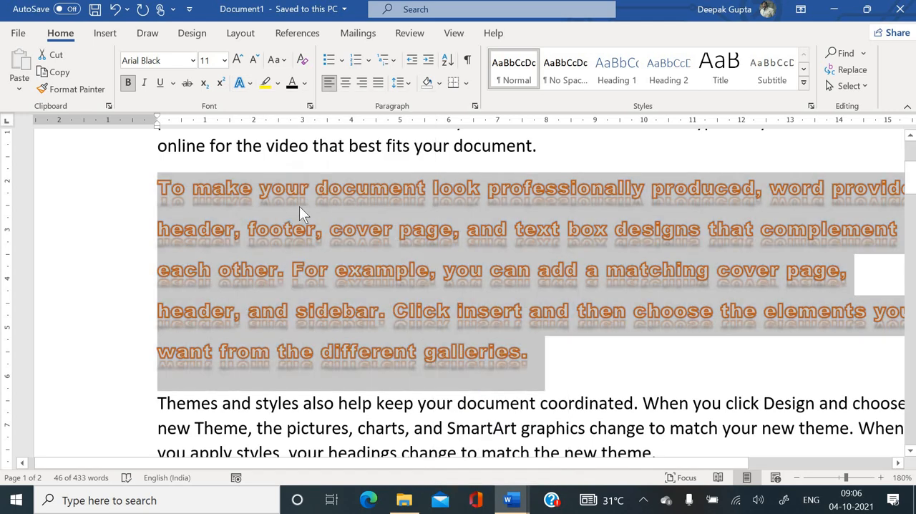
{"action": "left_click", "coordinate": [345, 317]}
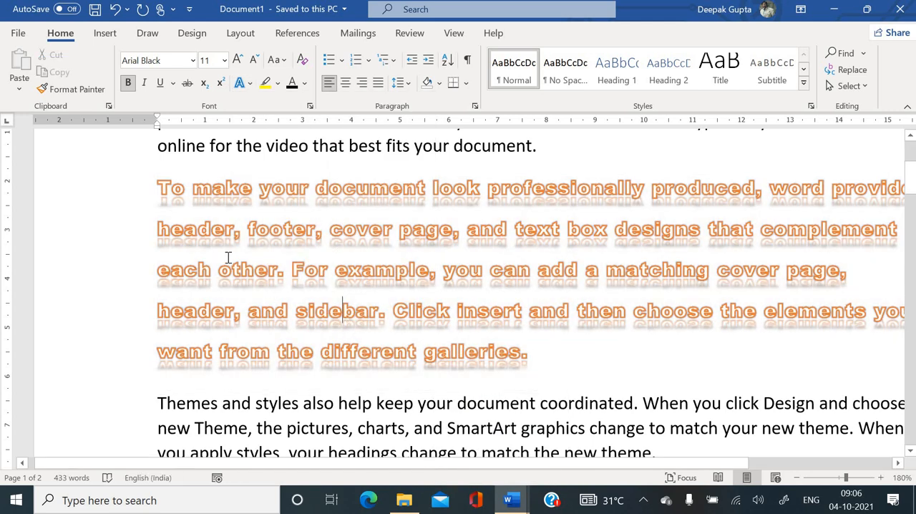
- Add the orange glow variation from the last row to the text of the "To make your document look professionally produced" paragraph, and deselect it
{"action": "left_click_drag", "start_coordinate": [159, 189], "coordinate": [544, 358]}
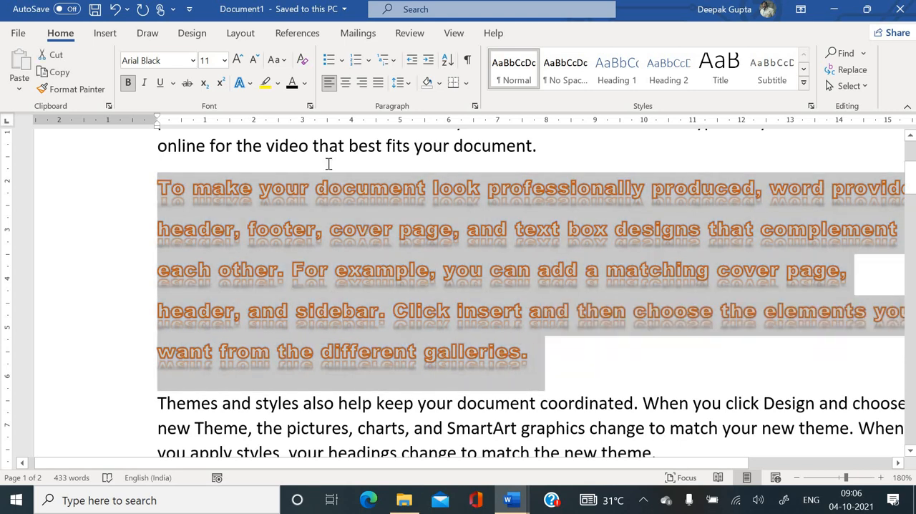
{"action": "left_click", "coordinate": [249, 83]}
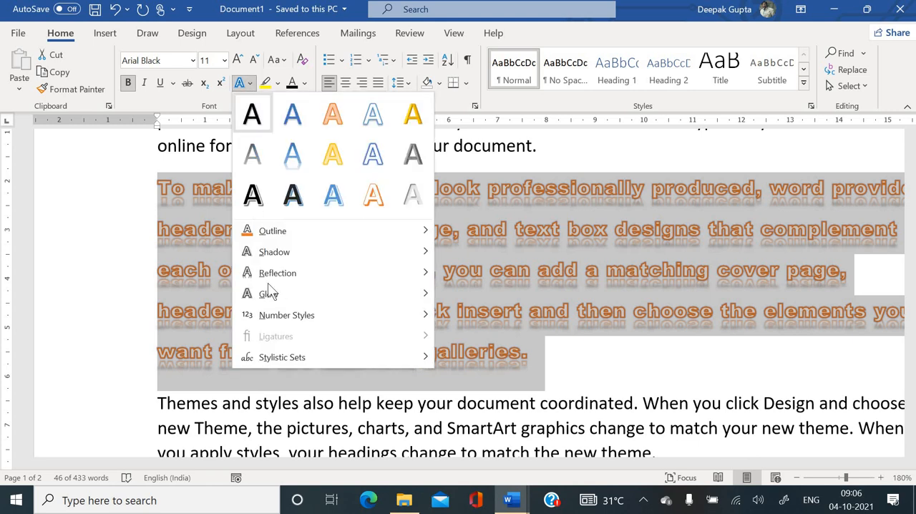
{"action": "mouse_move", "coordinate": [343, 301]}
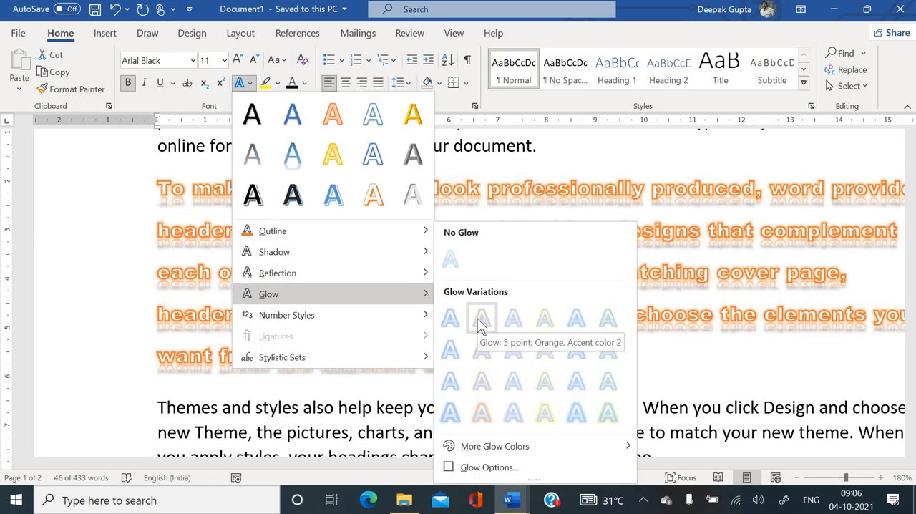
{"action": "left_click", "coordinate": [483, 415]}
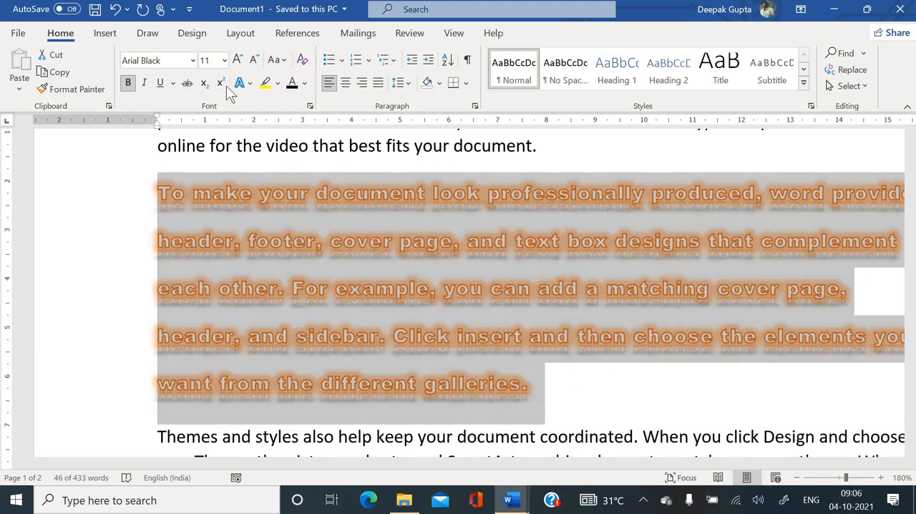
{"action": "left_click", "coordinate": [249, 84]}
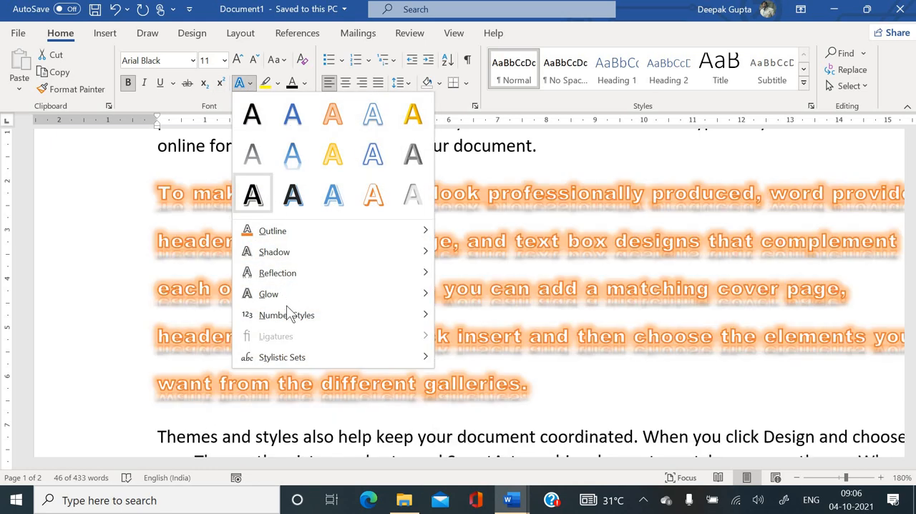
{"action": "mouse_move", "coordinate": [289, 315]}
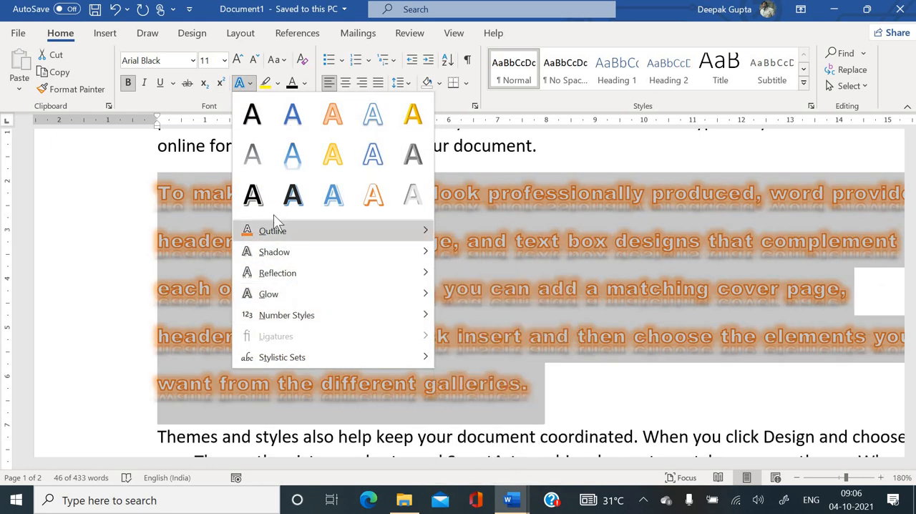
{"action": "left_click", "coordinate": [211, 96]}
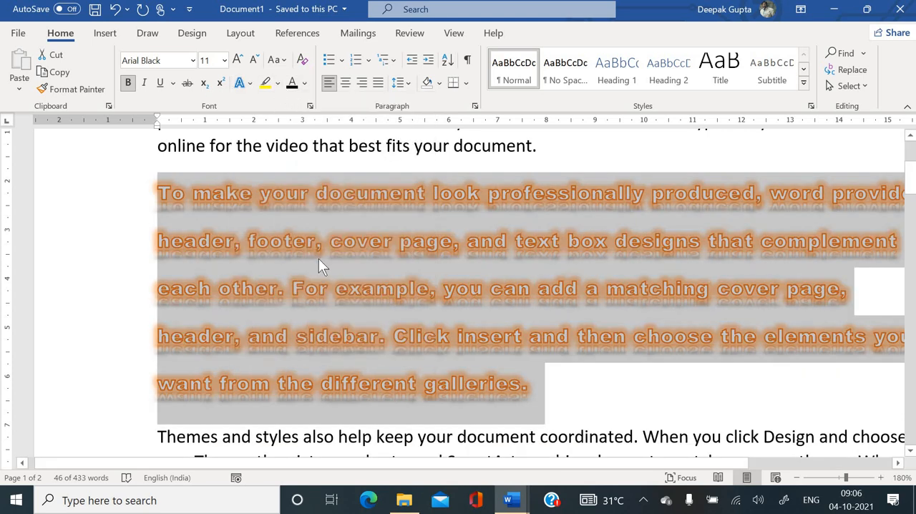
{"action": "left_click", "coordinate": [318, 259]}
- Highlight "Video provides a powerful way to help you prove your point" in yellow in the first paragraph
{"action": "scroll", "coordinate": [315, 258], "scroll_direction": "up", "scroll_amount": 3}
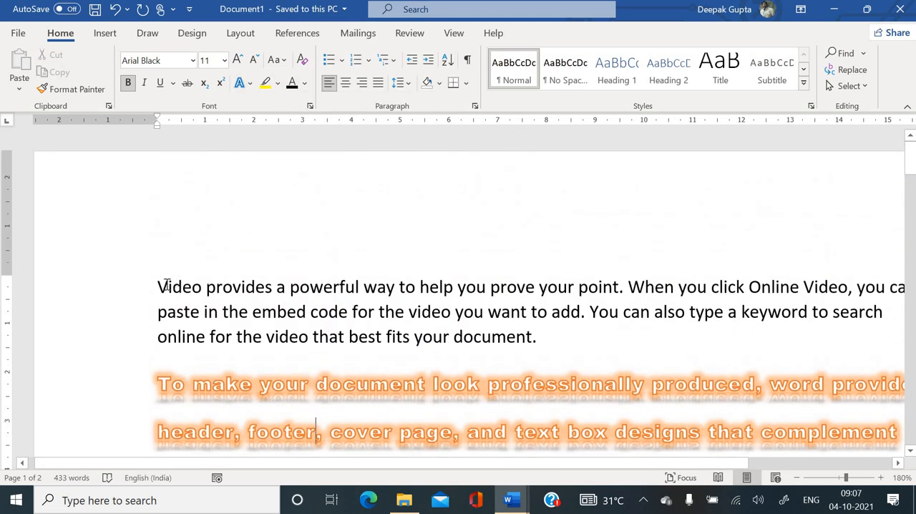
{"action": "left_click_drag", "start_coordinate": [157, 286], "coordinate": [620, 286]}
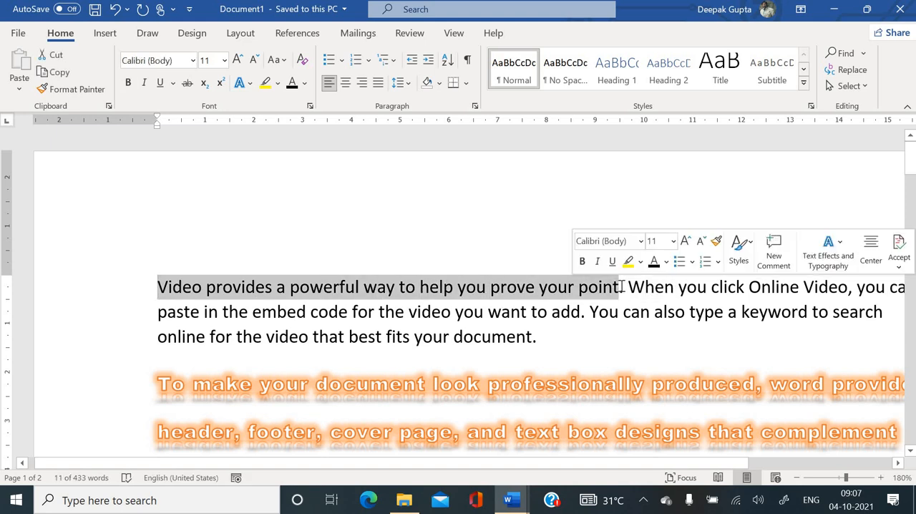
{"action": "left_click", "coordinate": [277, 84]}
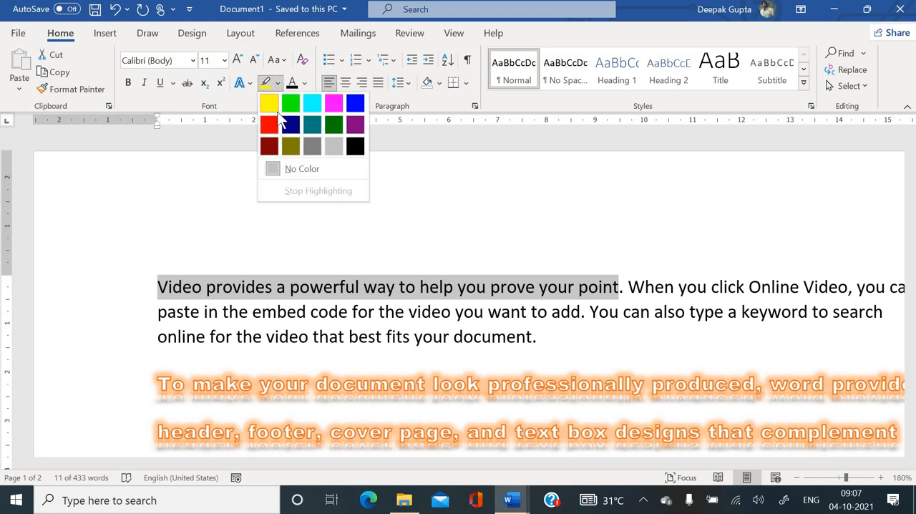
{"action": "left_click", "coordinate": [271, 108]}
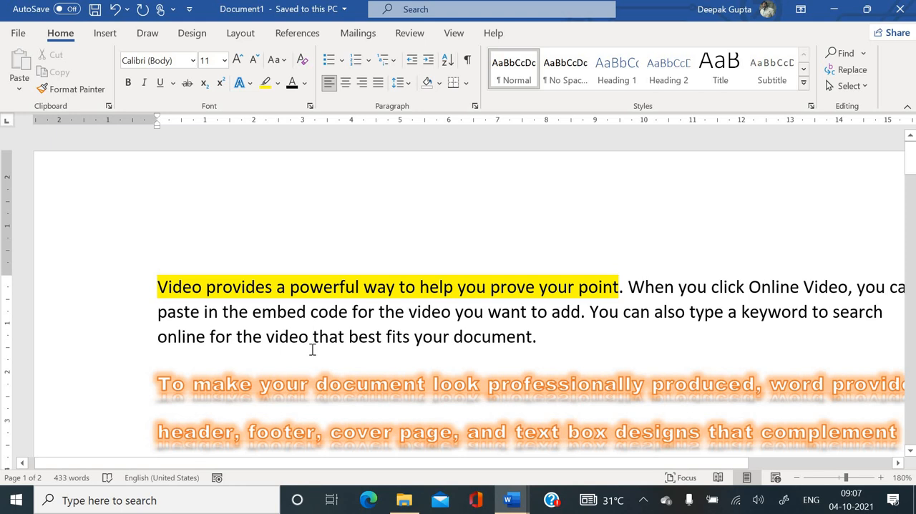
{"action": "scroll", "coordinate": [311, 349], "scroll_direction": "down", "scroll_amount": 2}
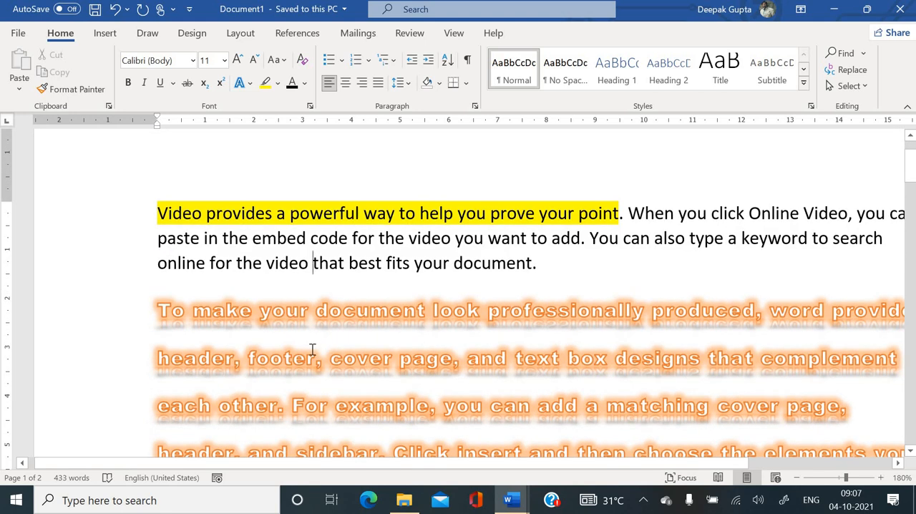
{"action": "left_click", "coordinate": [279, 84]}
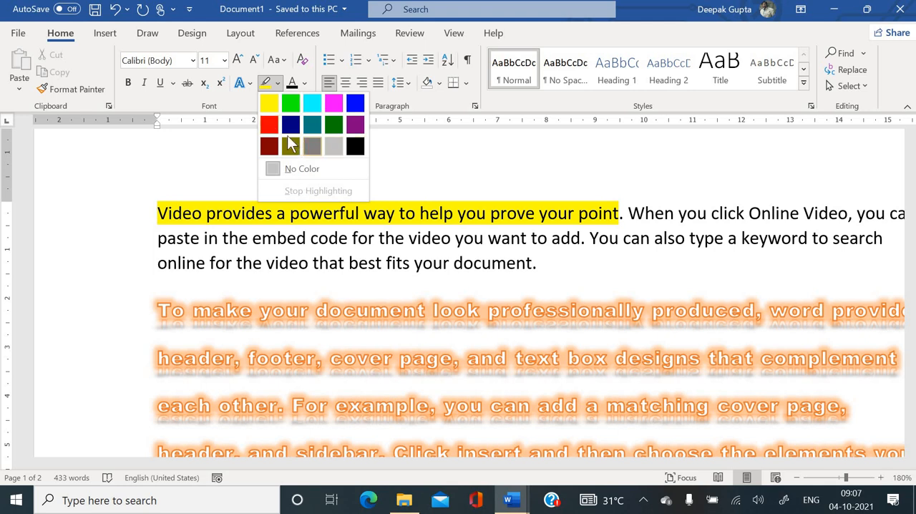
{"action": "key", "text": "Escape"}
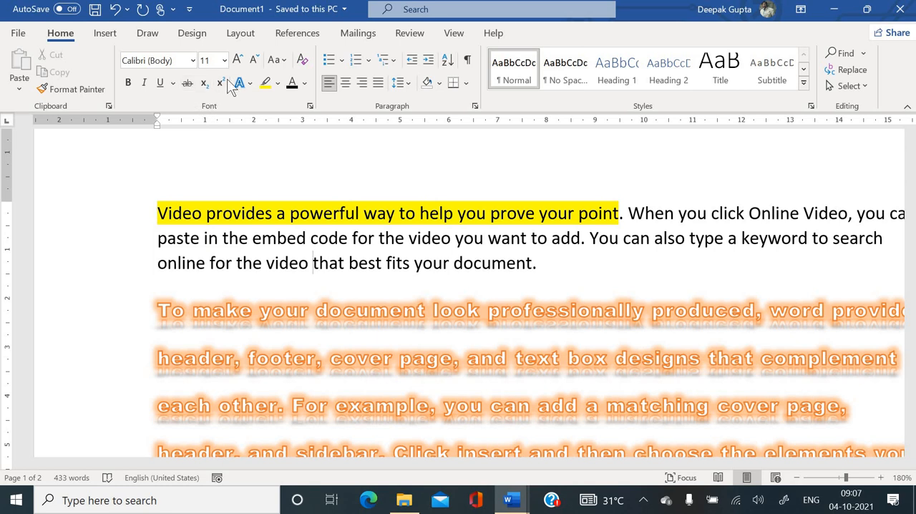
- Add the lines "MC2" and "H2O" below the last paragraph, leaving an empty line above them
{"action": "scroll", "coordinate": [279, 176], "scroll_direction": "down", "scroll_amount": 10}
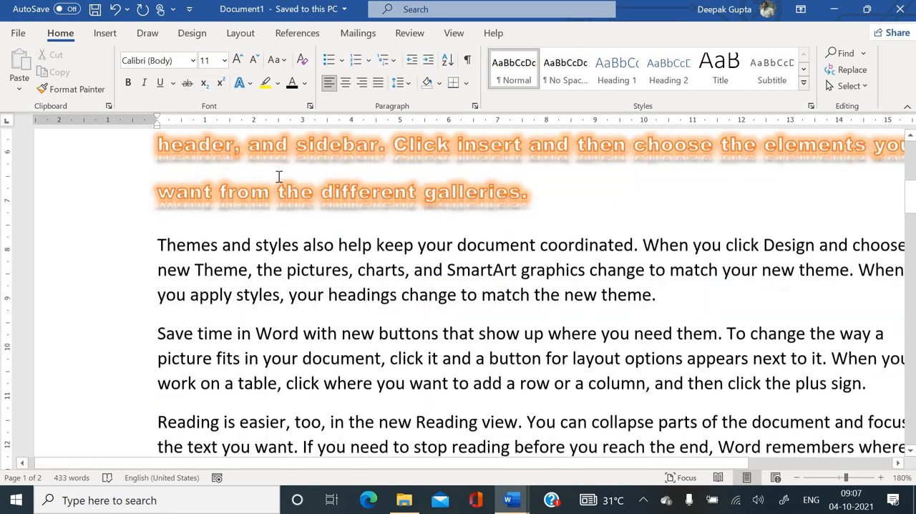
{"action": "left_click", "coordinate": [455, 164]}
{"action": "key", "text": "Return"}
{"action": "key", "text": "Return"}
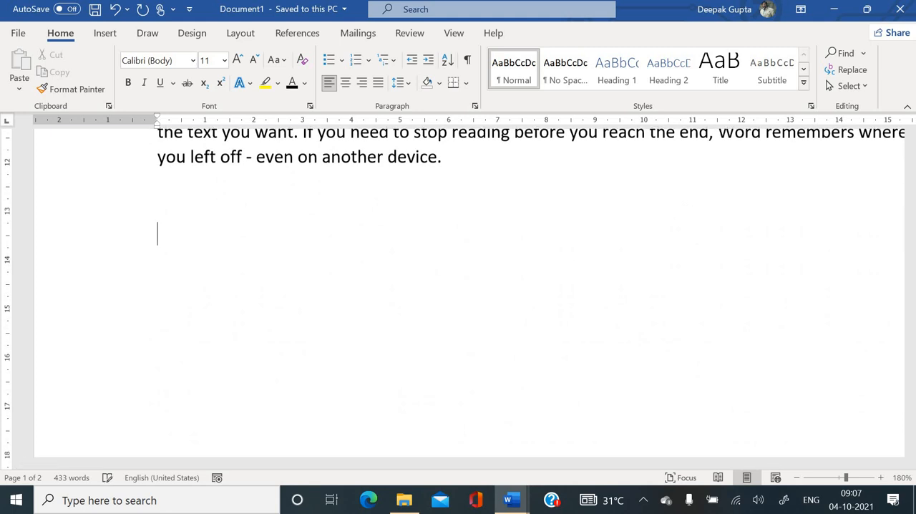
{"action": "type", "text": "MC@"}
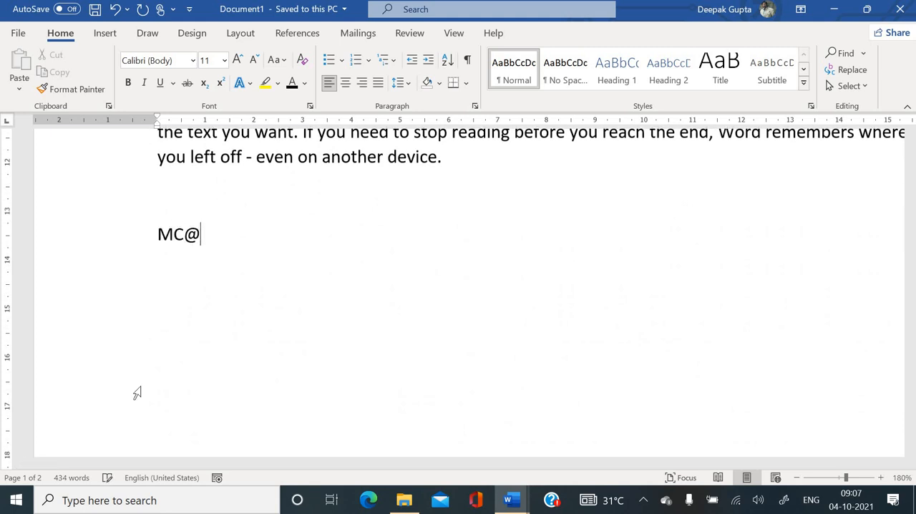
{"action": "key", "text": "BackSpace"}
{"action": "type", "text": "2"}
{"action": "key", "text": "Return"}
{"action": "type", "text": "H"}
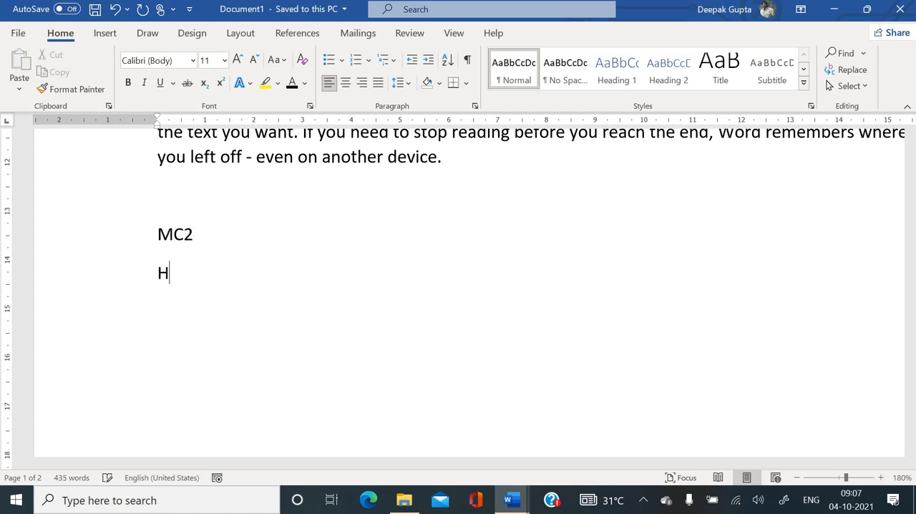
{"action": "type", "text": "2O"}
- Format the 2 in "MC2" as superscript
{"action": "double_click", "coordinate": [197, 232]}
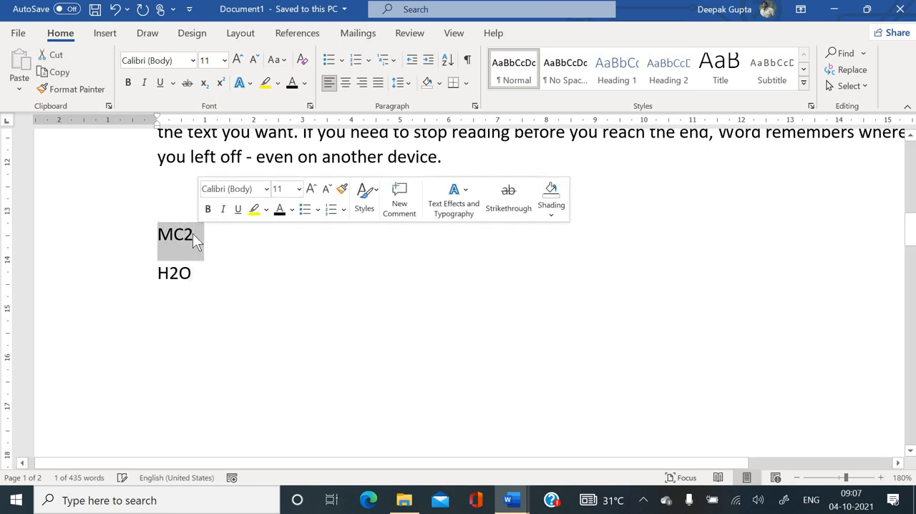
{"action": "left_click", "coordinate": [190, 233]}
{"action": "left_click_drag", "start_coordinate": [185, 233], "coordinate": [196, 233]}
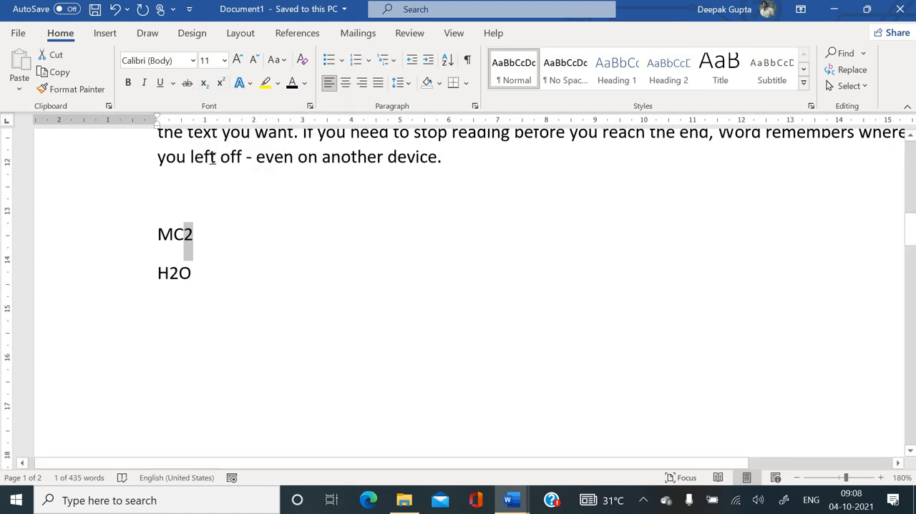
{"action": "left_click", "coordinate": [222, 83]}
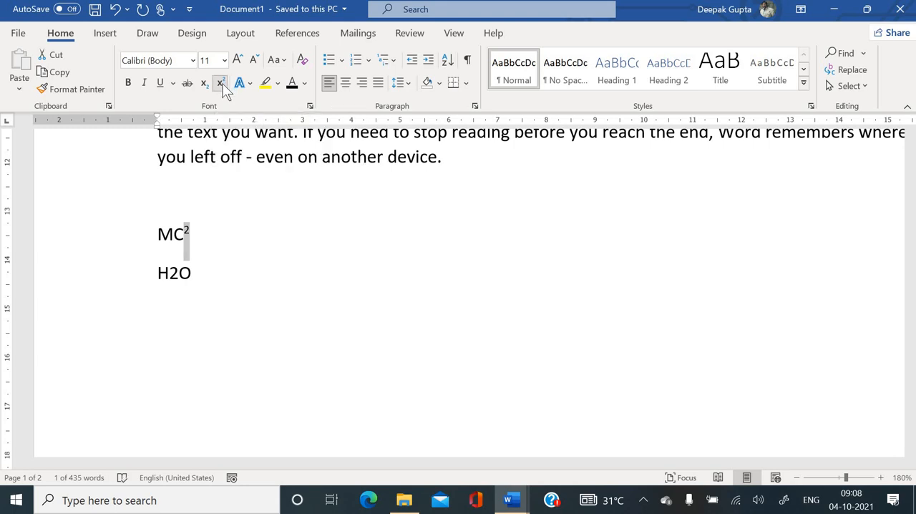
- Format the 2 in "H2O" as subscript
{"action": "left_click", "coordinate": [178, 274]}
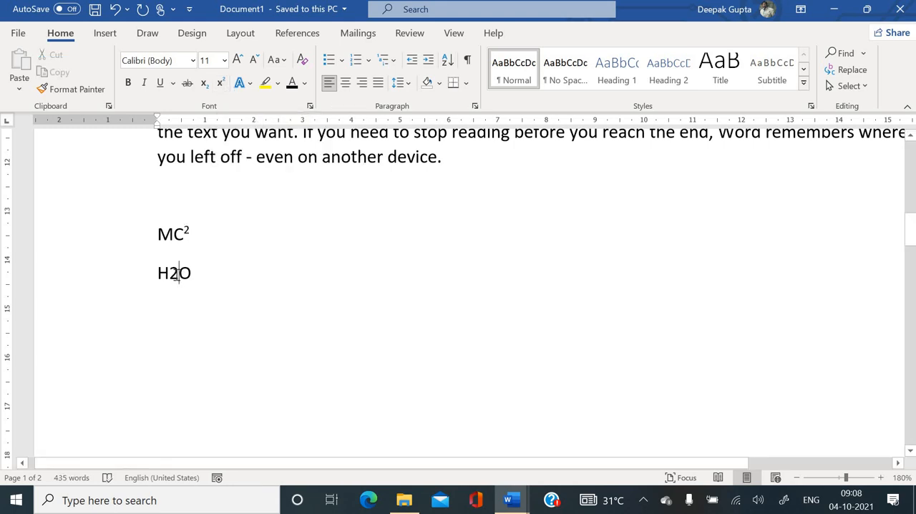
{"action": "left_click_drag", "start_coordinate": [178, 274], "coordinate": [169, 274]}
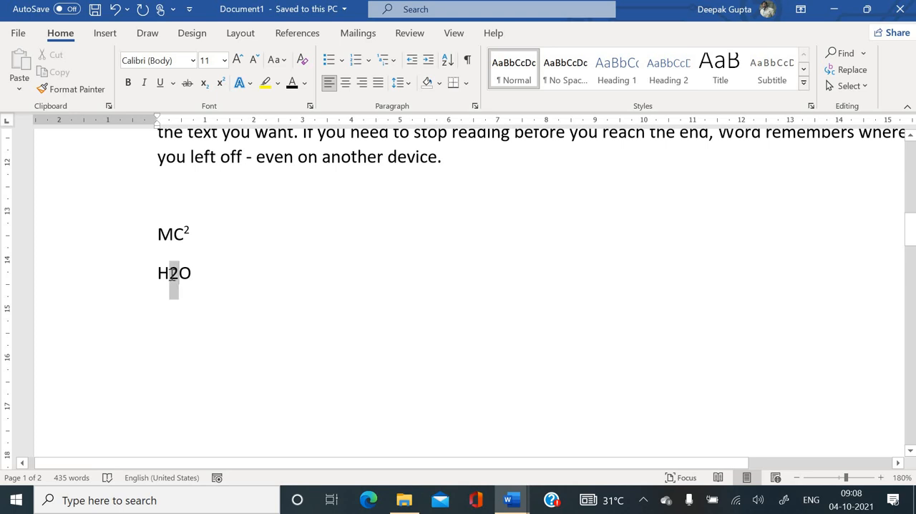
{"action": "left_click", "coordinate": [205, 87]}
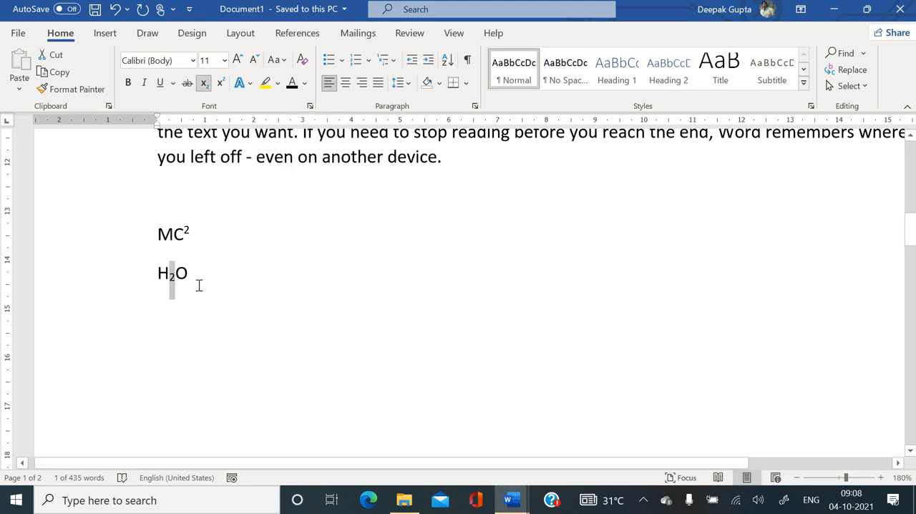
- Toggle superscript and subscript on and off for the selected 2 in "H2O", leaving it as normal text
{"action": "key", "text": "ctrl+shift+plus"}
{"action": "key", "text": "ctrl+shift+plus"}
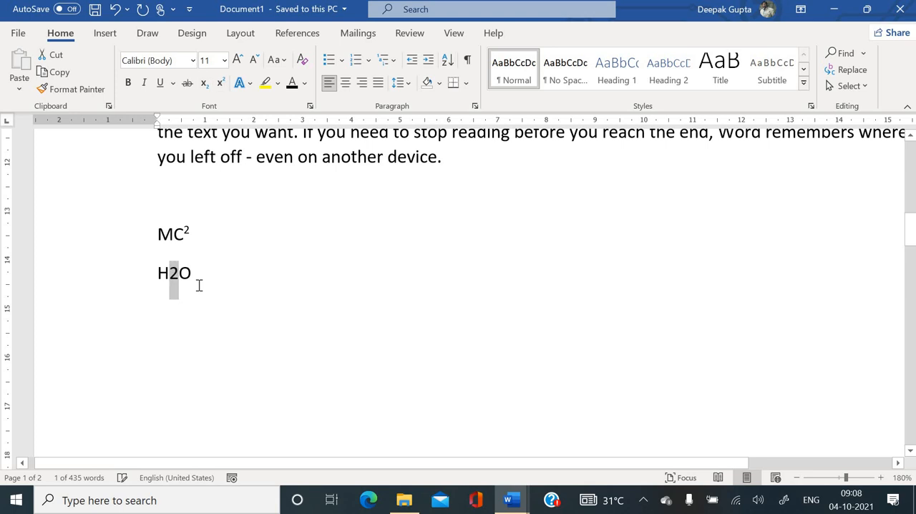
{"action": "key", "text": "ctrl+shift+plus"}
{"action": "key", "text": "ctrl+shift+plus"}
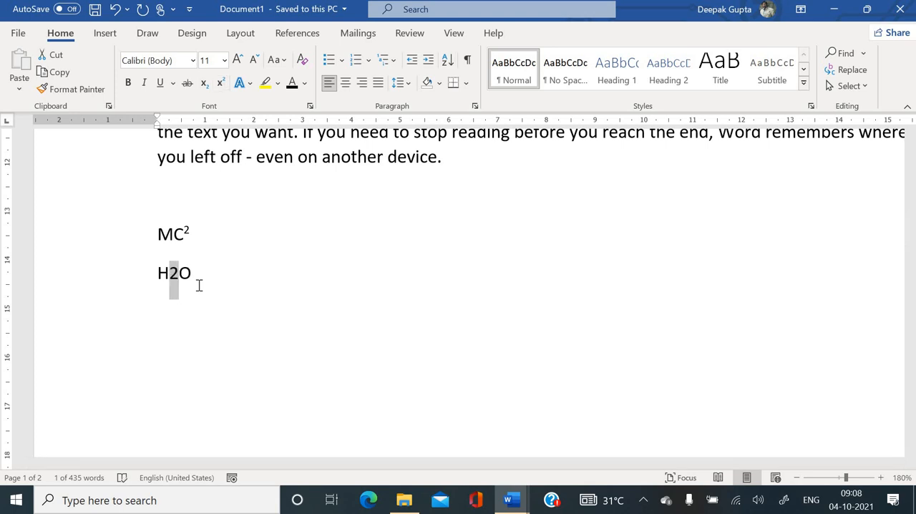
{"action": "key", "text": "ctrl+equal"}
{"action": "key", "text": "ctrl+equal"}
{"action": "key", "text": "ctrl+equal"}
{"action": "key", "text": "ctrl+equal"}
{"action": "key", "text": "ctrl+equal"}
{"action": "key", "text": "ctrl+equal"}
{"action": "key", "text": "ctrl+equal"}
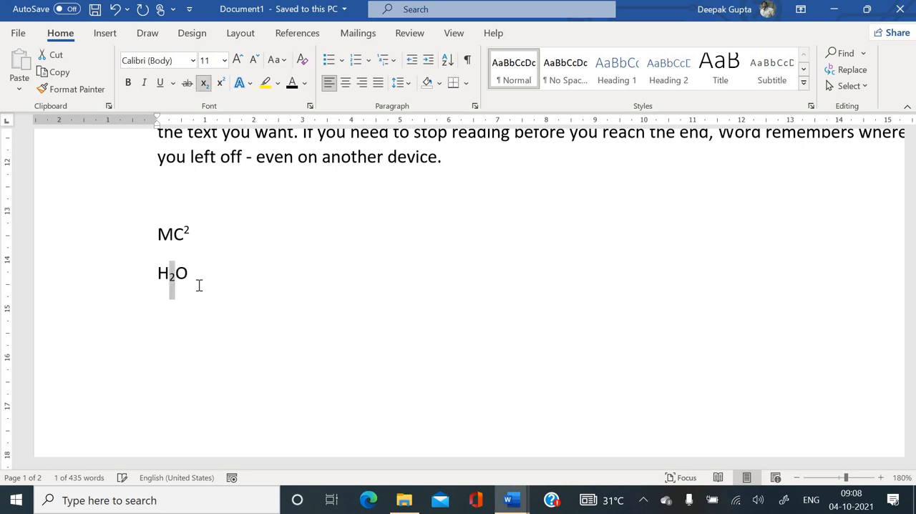
{"action": "key", "text": "ctrl+equal"}
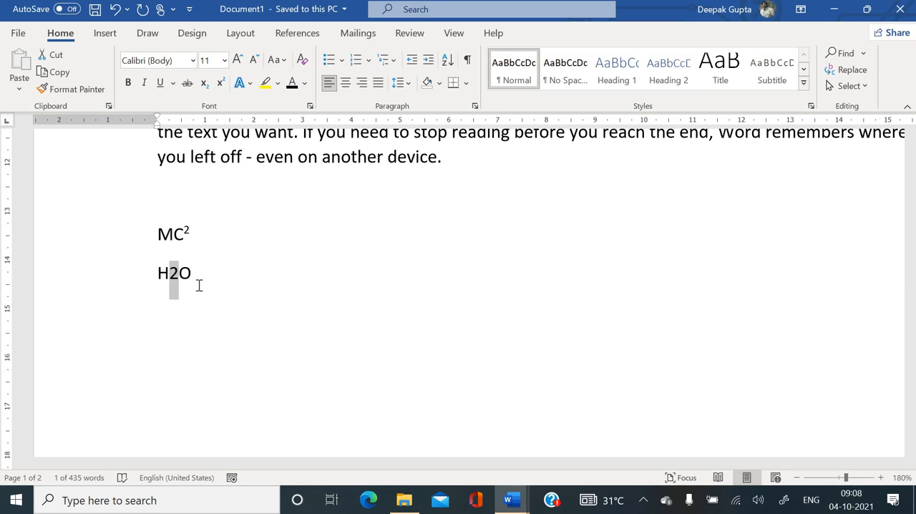
{"action": "key", "text": "ctrl+shift+plus"}
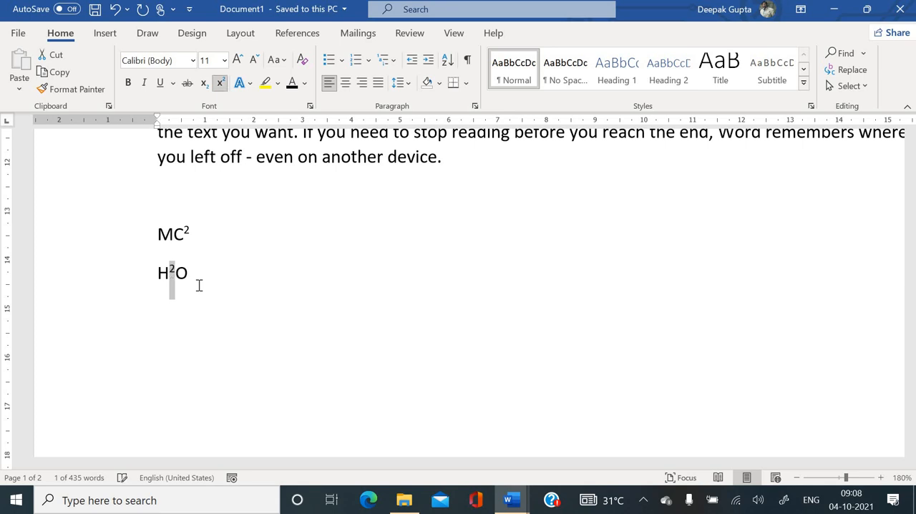
{"action": "key", "text": "ctrl+shift+plus"}
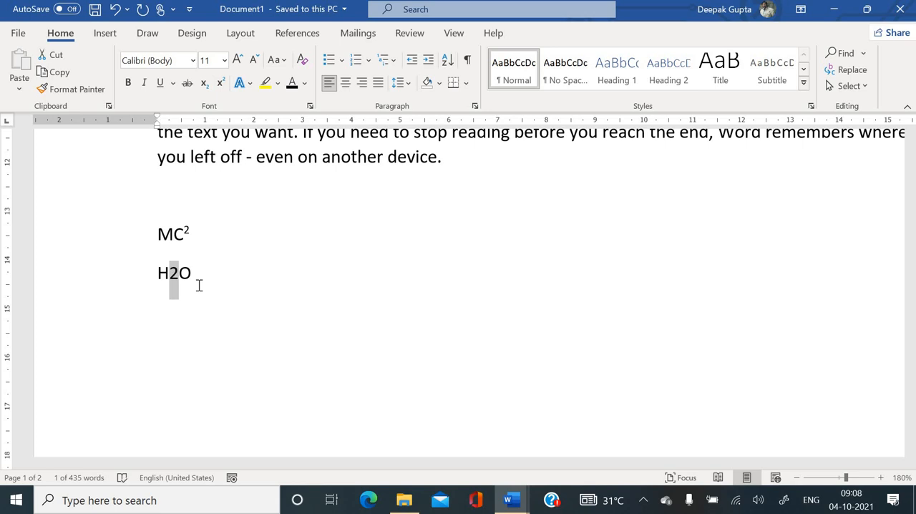
- Enlarge the font of the "Reading is easier" paragraph stepwise to 18 points
{"action": "scroll", "coordinate": [199, 285], "scroll_direction": "up", "scroll_amount": 5}
{"action": "triple_click", "coordinate": [440, 406]}
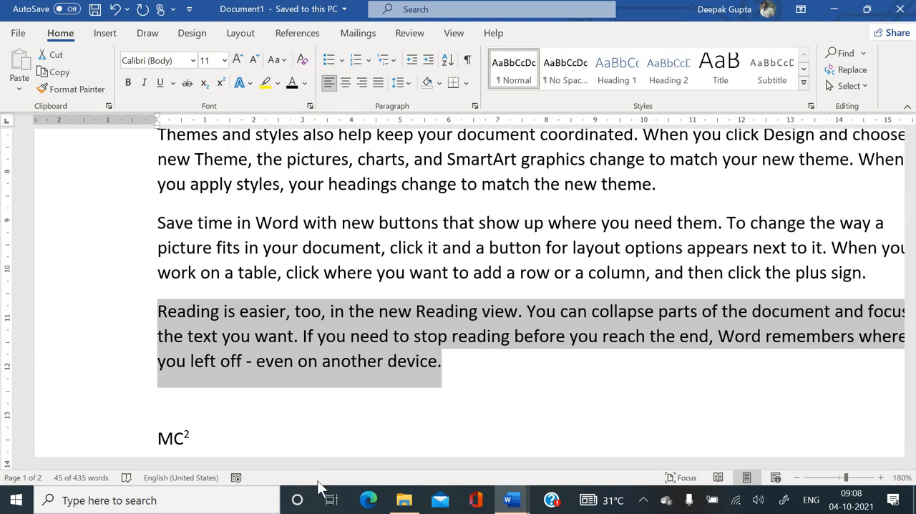
{"action": "key", "text": "ctrl+shift+period"}
{"action": "key", "text": "ctrl+shift+period"}
{"action": "key", "text": "ctrl+shift+period"}
{"action": "key", "text": "ctrl+shift+period"}
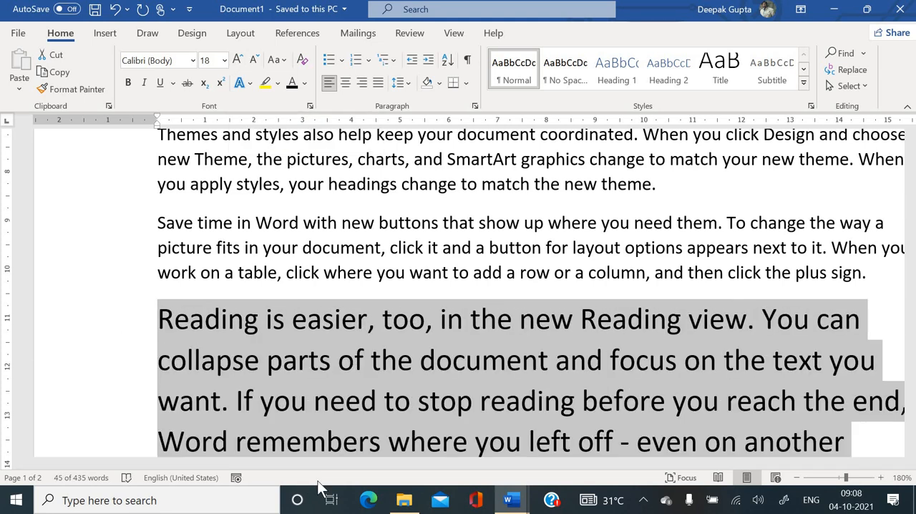
- Reduce the selected paragraph's font size stepwise to 12 points, deselect it and return to the start of the document
{"action": "key", "text": "ctrl+shift+comma"}
{"action": "key", "text": "ctrl+shift+comma"}
{"action": "key", "text": "ctrl+shift+comma"}
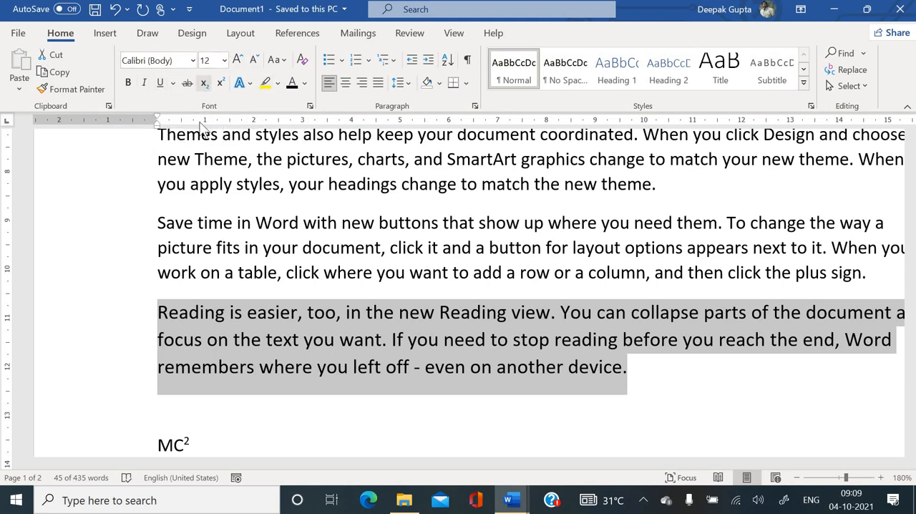
{"action": "left_click", "coordinate": [290, 266]}
{"action": "key", "text": "ctrl+Home"}
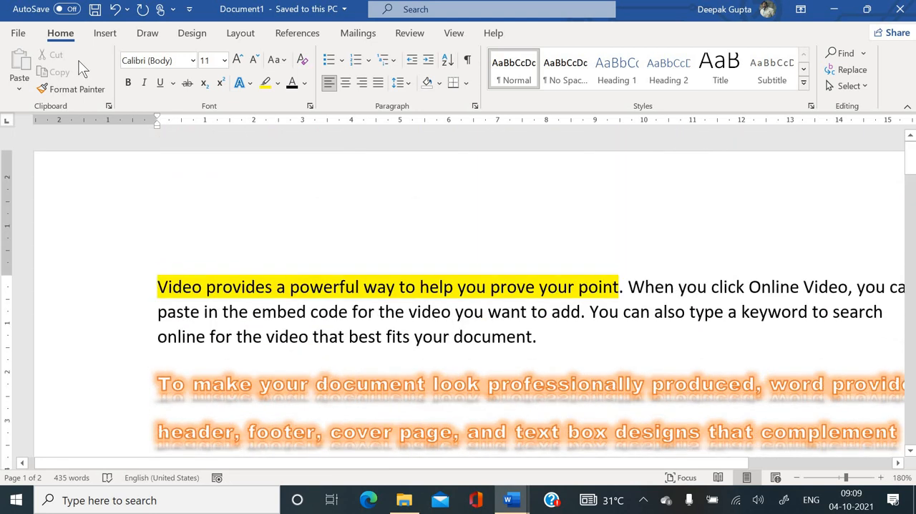
- Save the document as a Word Document (*.docx) in the MS Office folder, entering the author's first name as the file name
{"action": "left_click", "coordinate": [19, 34]}
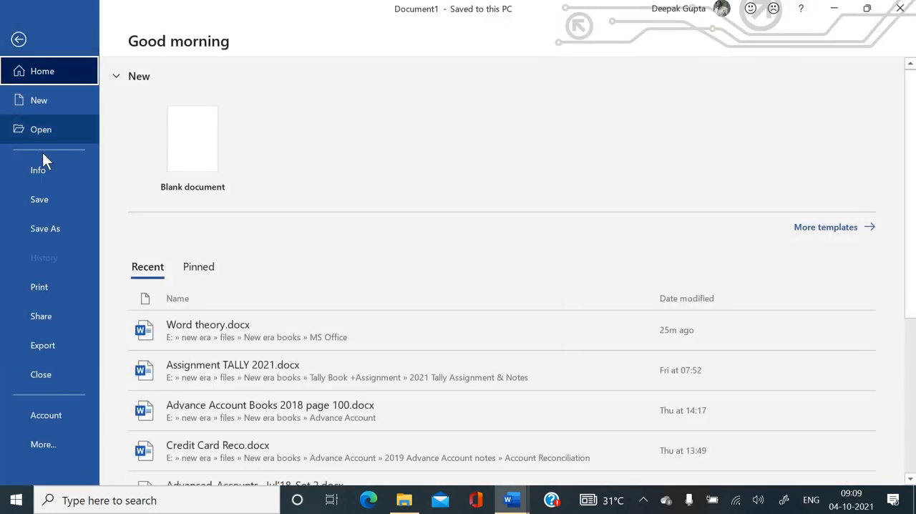
{"action": "left_click", "coordinate": [45, 203]}
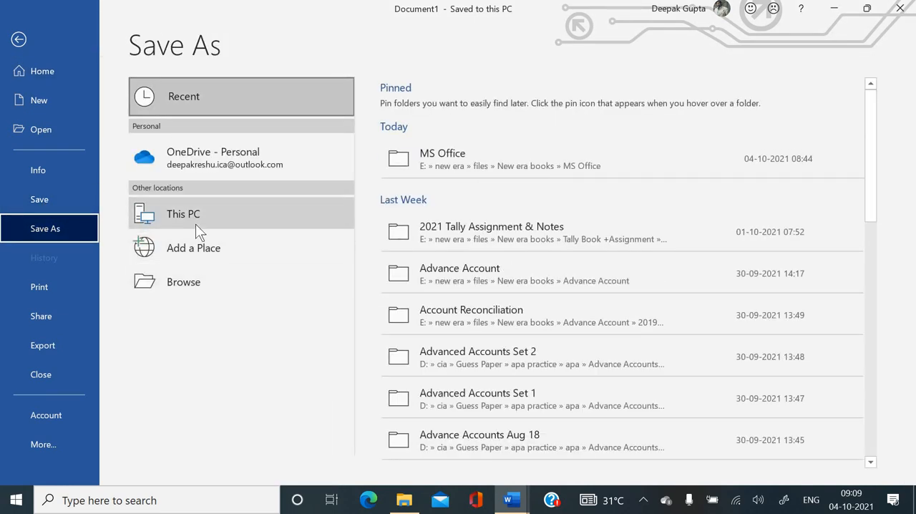
{"action": "left_click", "coordinate": [195, 224]}
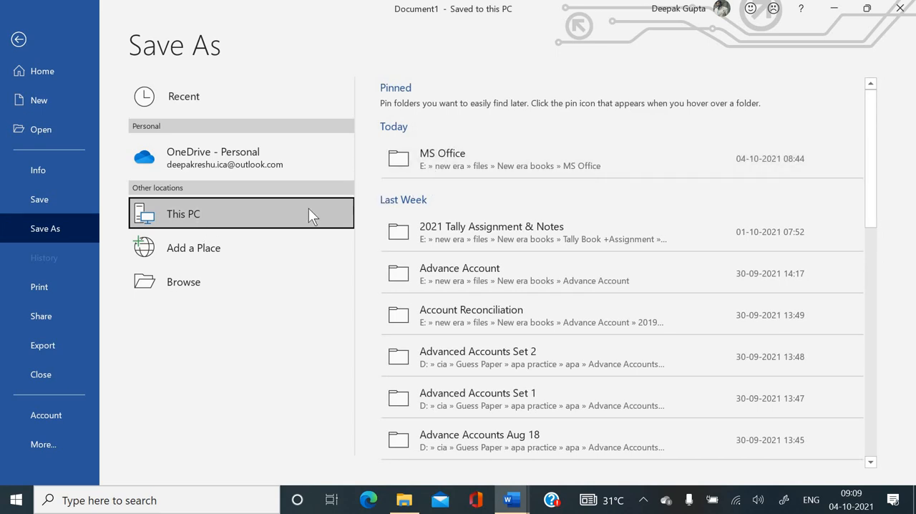
{"action": "left_click", "coordinate": [437, 166]}
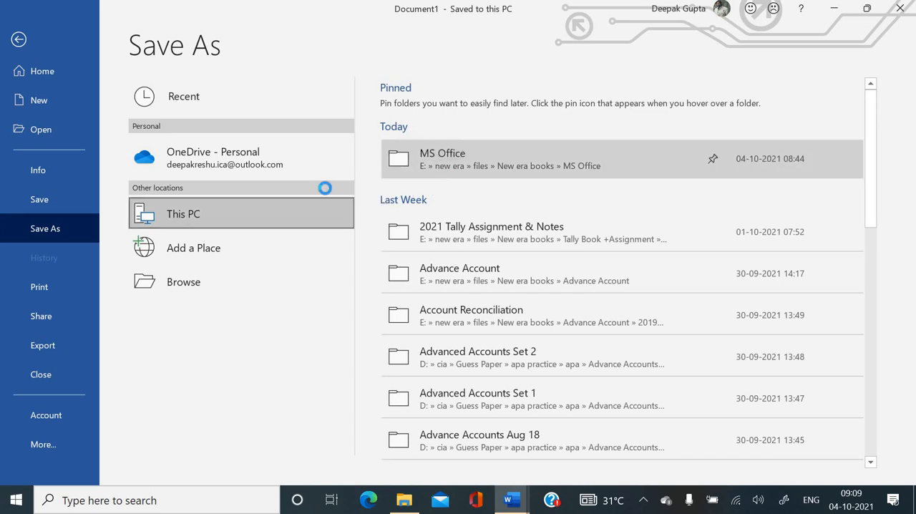
{"action": "left_click", "coordinate": [127, 238]}
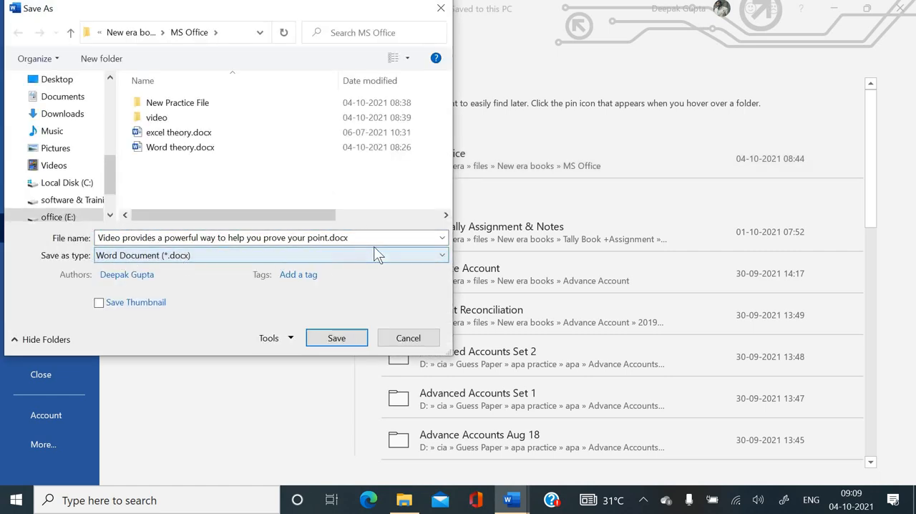
{"action": "key", "text": "ctrl+a"}
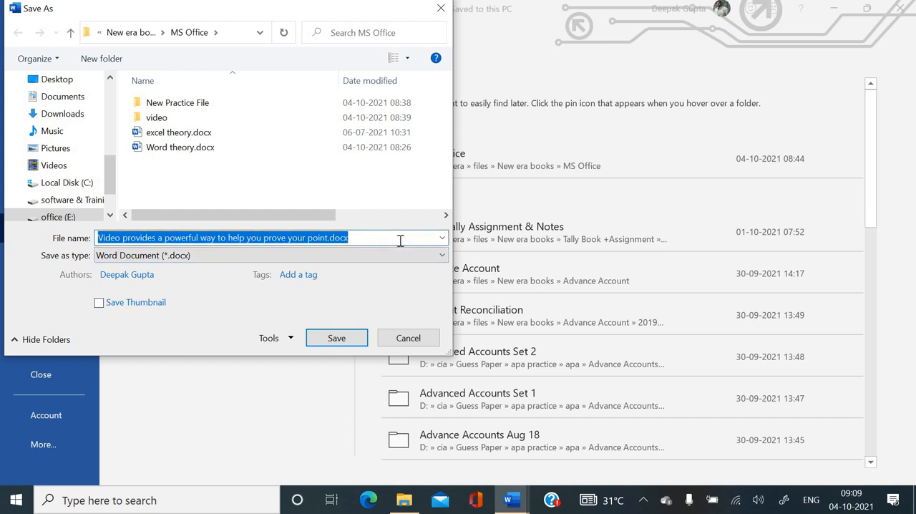
{"action": "type", "text": "deepak"}
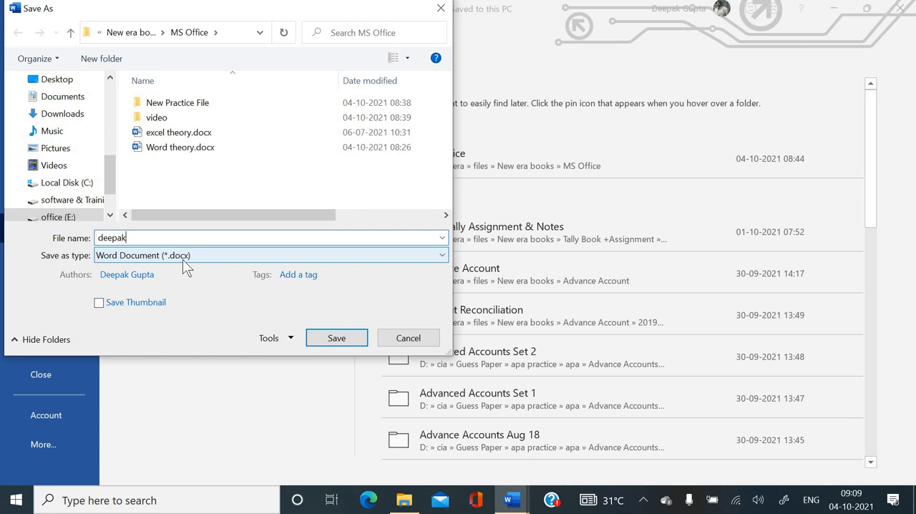
{"action": "left_click", "coordinate": [349, 345]}
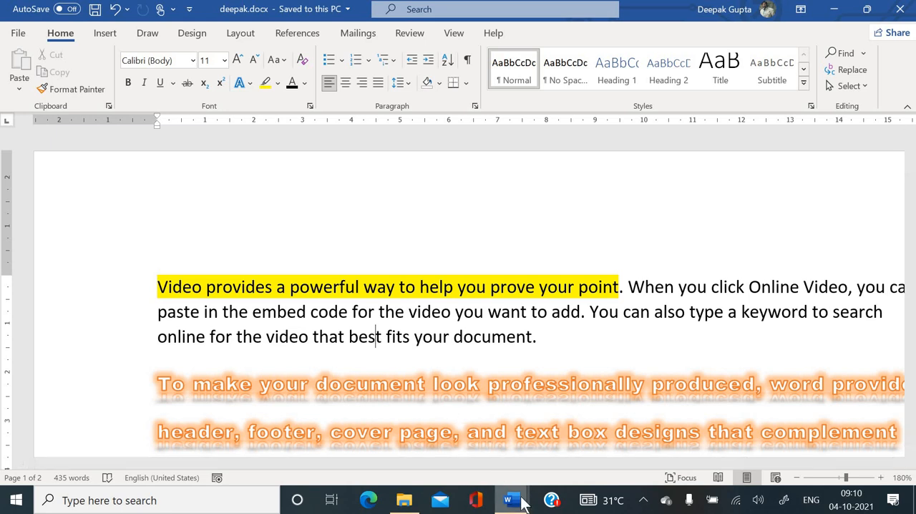
- Open "word test 1.docx" from File Explorer, enable editing for it and maximize its window
{"action": "mouse_move", "coordinate": [515, 494]}
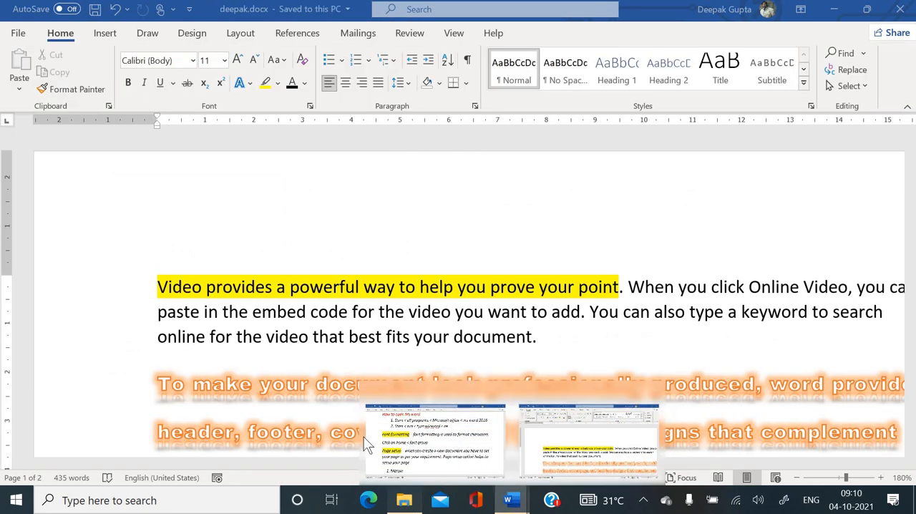
{"action": "left_click", "coordinate": [404, 499]}
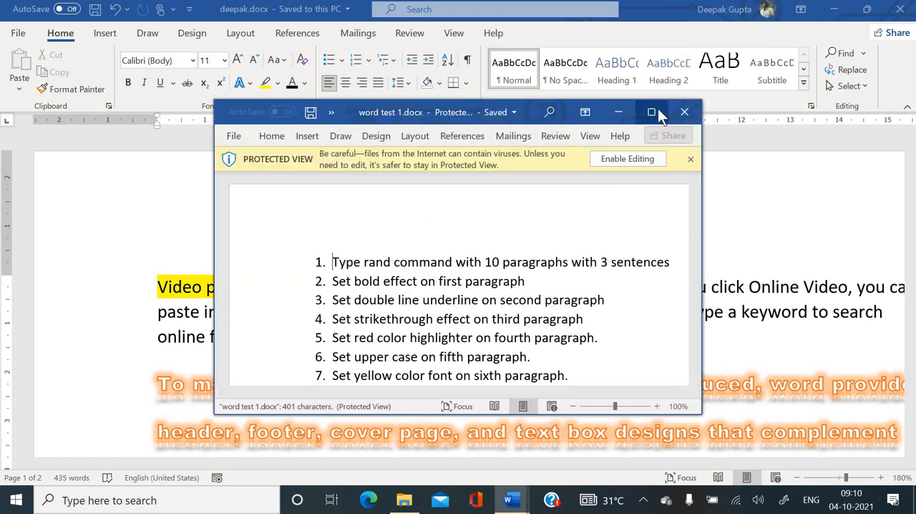
{"action": "left_click", "coordinate": [655, 111]}
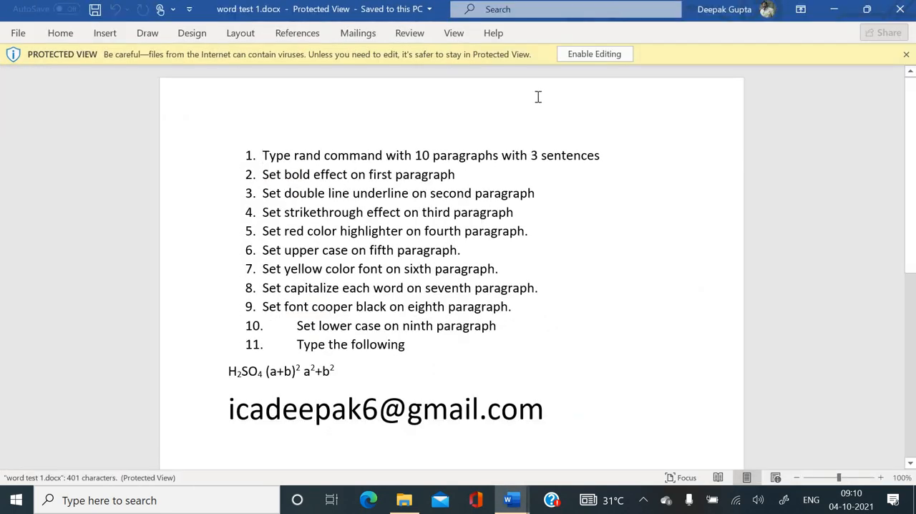
{"action": "left_click", "coordinate": [572, 58]}
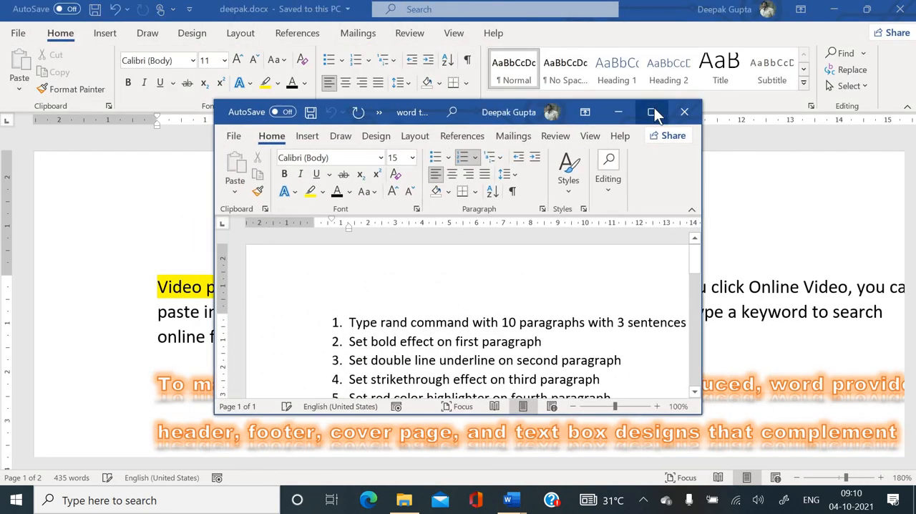
{"action": "left_click", "coordinate": [652, 112]}
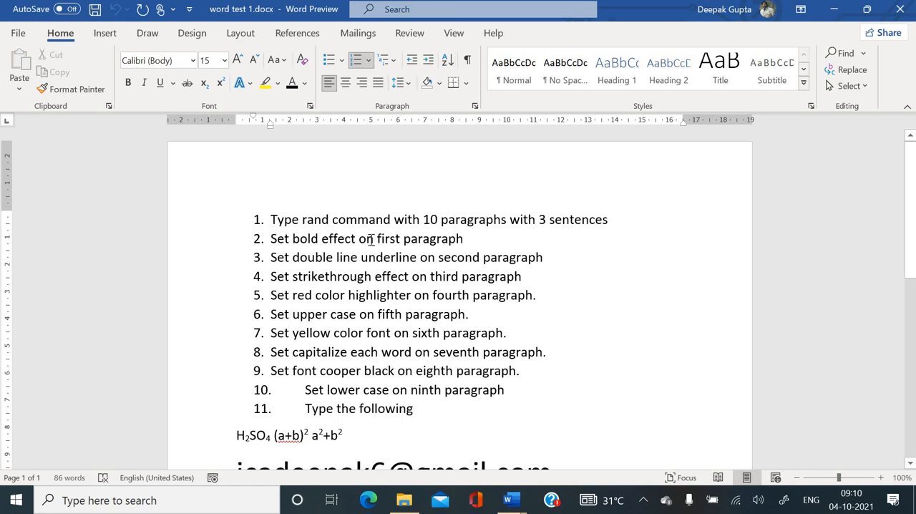
- Examine the numbered font-formatting exercises and the formulas below them in the test document at 160% zoom
{"action": "scroll", "coordinate": [472, 243], "scroll_direction": "up", "scroll_amount": 6, "text": "ctrl"}
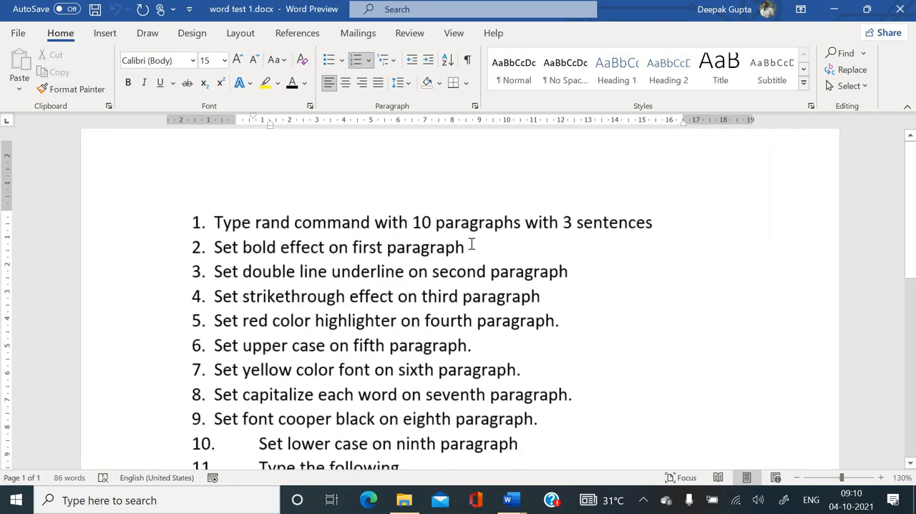
{"action": "scroll", "coordinate": [439, 282], "scroll_direction": "down", "scroll_amount": 1}
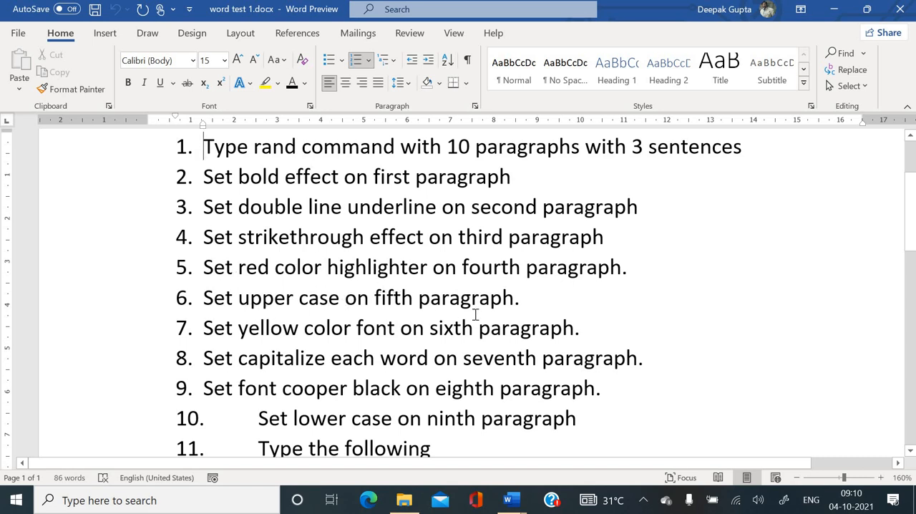
{"action": "scroll", "coordinate": [458, 321], "scroll_direction": "down", "scroll_amount": 2}
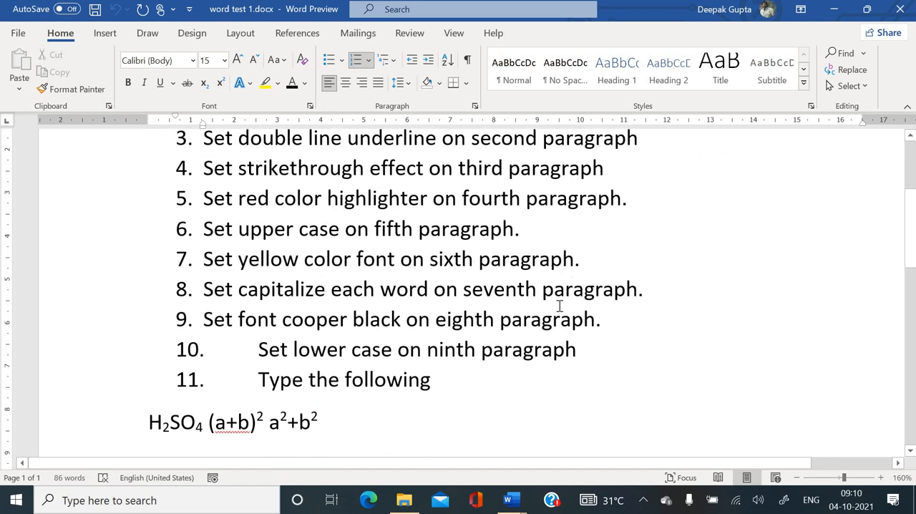
{"action": "scroll", "coordinate": [529, 306], "scroll_direction": "down", "scroll_amount": 1}
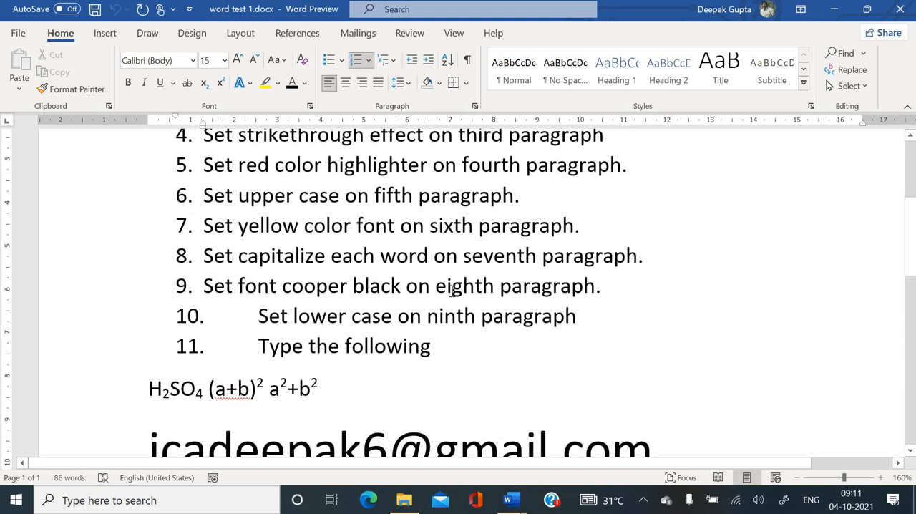
{"action": "scroll", "coordinate": [451, 289], "scroll_direction": "up", "scroll_amount": 2}
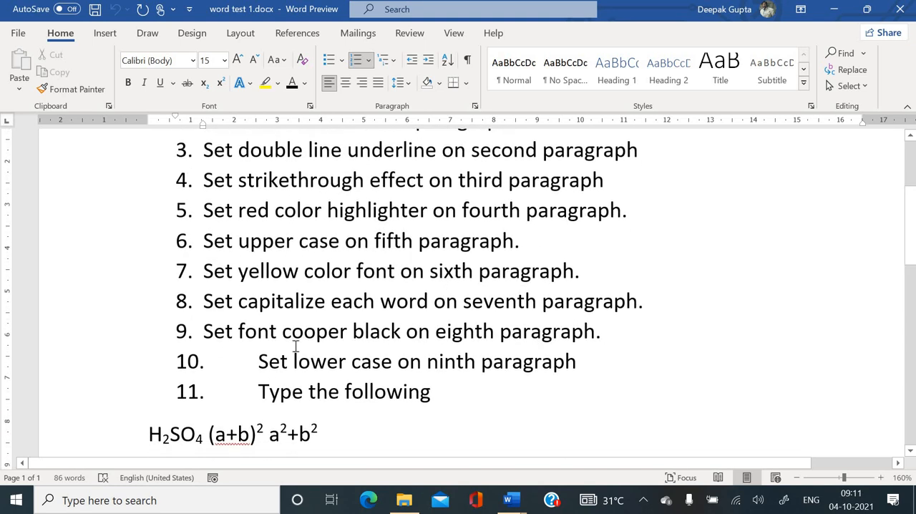